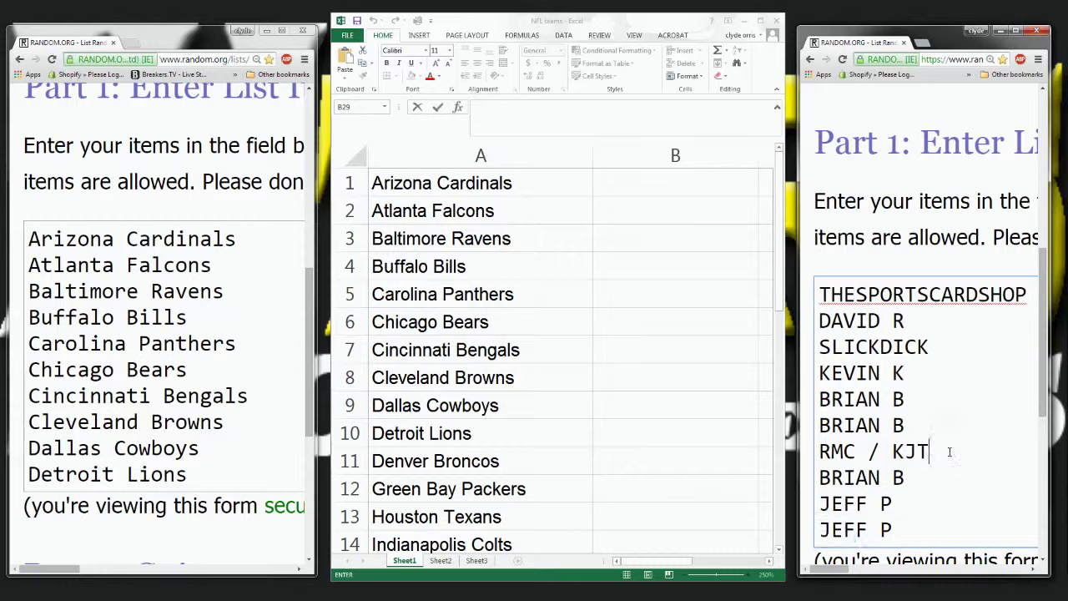
# Step: Randomize the participant name list nine times in a row and show the final order
pyautogui.scroll(-2, 947, 444)
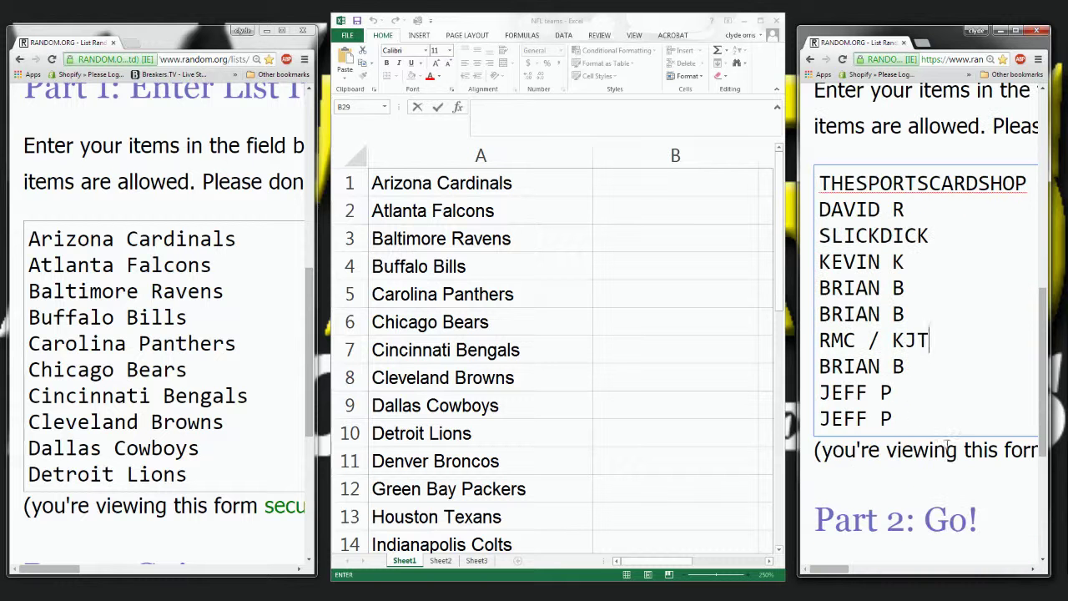
pyautogui.scroll(-3, 889, 426)
pyautogui.click(864, 416)
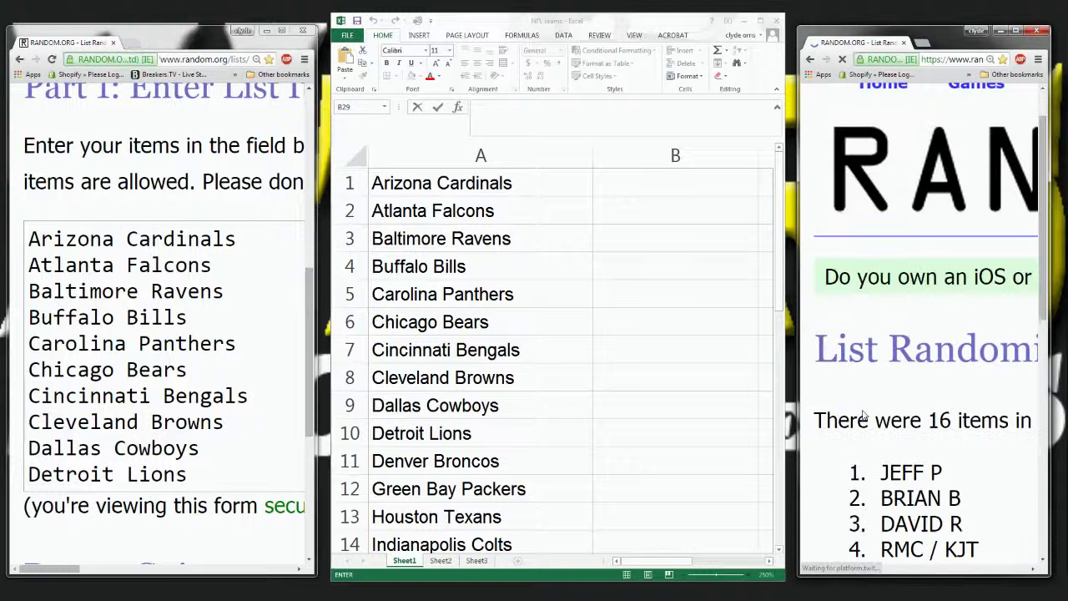
pyautogui.scroll(-6, 863, 415)
pyautogui.click(858, 423)
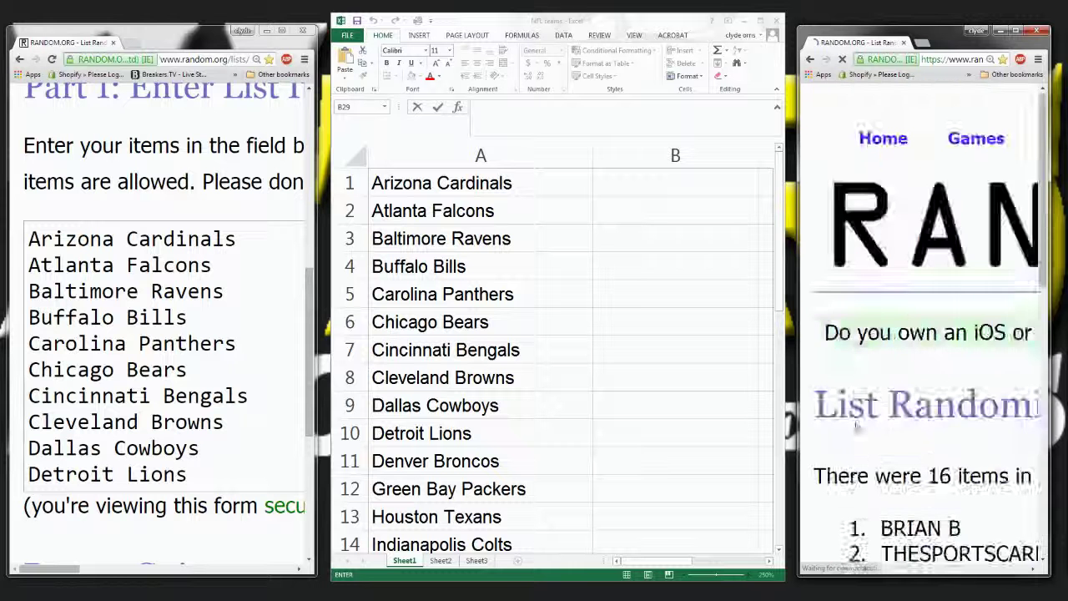
pyautogui.scroll(-7, 856, 424)
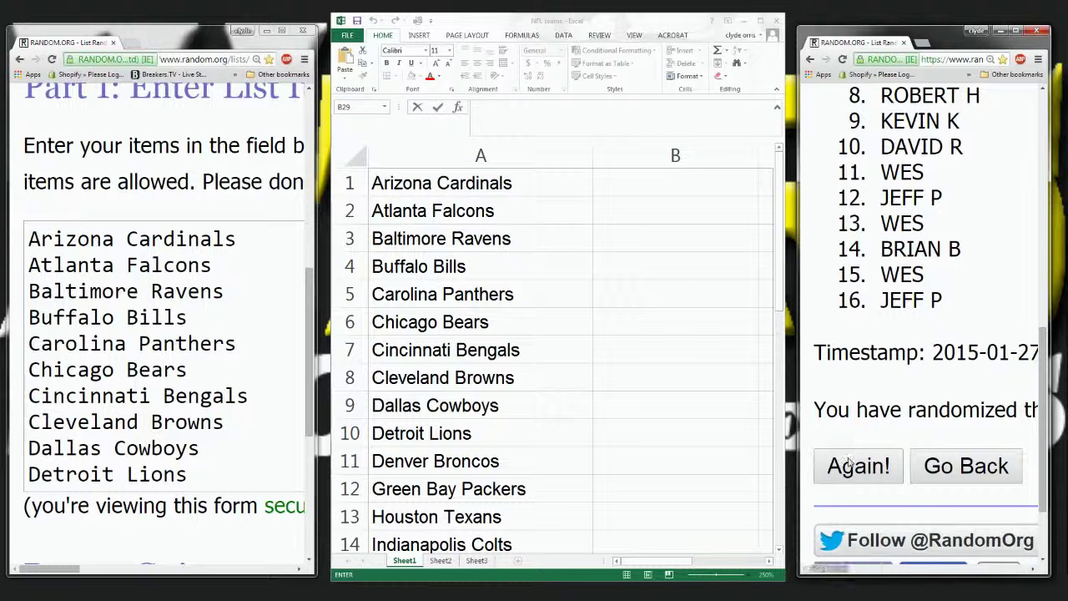
pyautogui.click(850, 463)
pyautogui.scroll(-7, 853, 462)
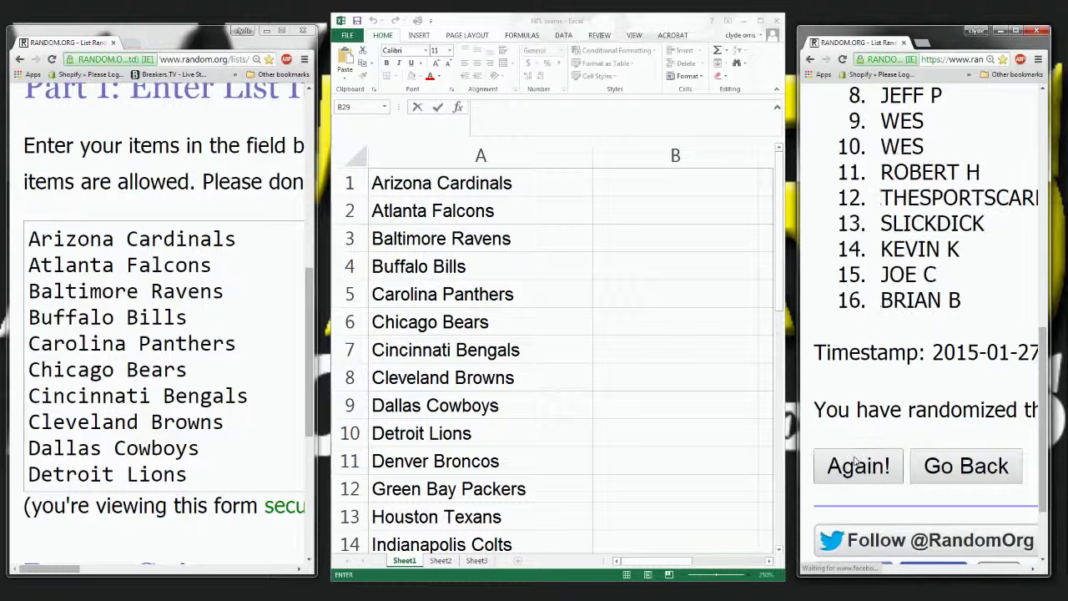
pyautogui.click(855, 463)
pyautogui.scroll(-7, 860, 484)
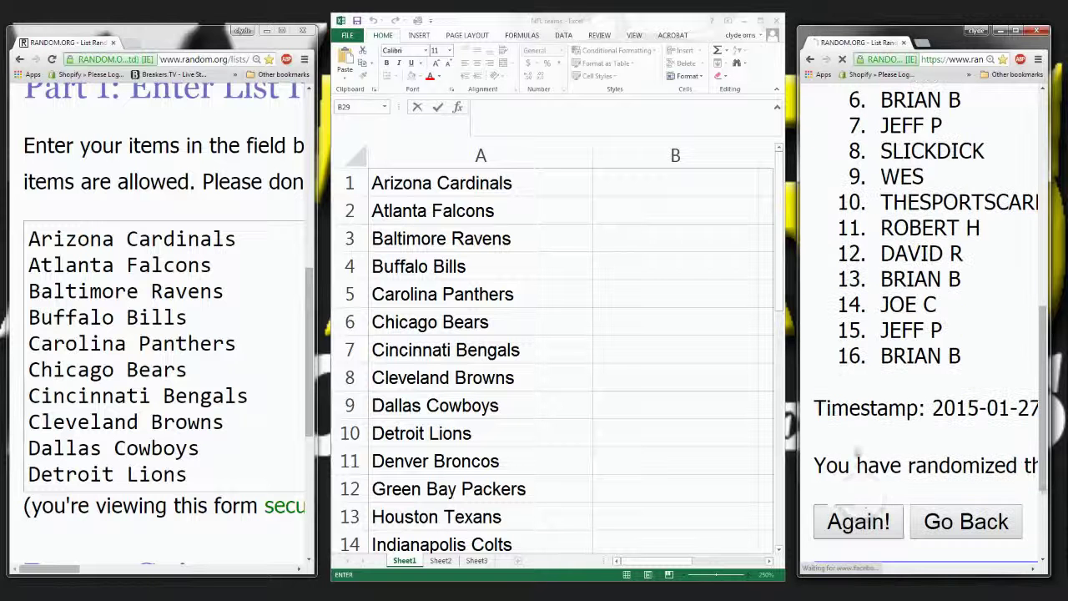
pyautogui.click(864, 501)
pyautogui.scroll(-7, 861, 427)
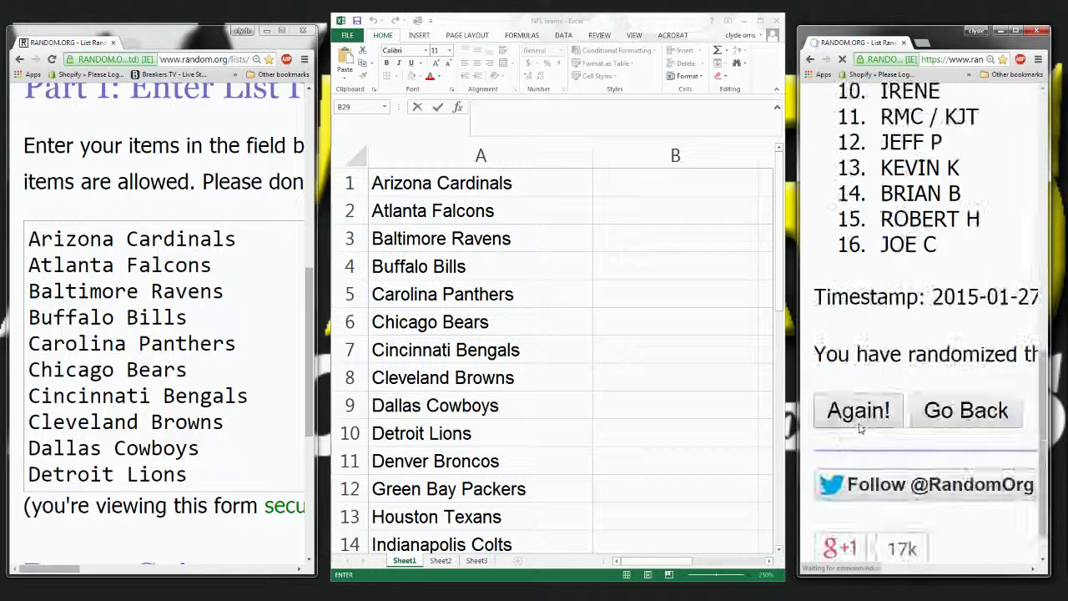
pyautogui.click(861, 427)
pyautogui.scroll(-7, 860, 450)
pyautogui.click(860, 463)
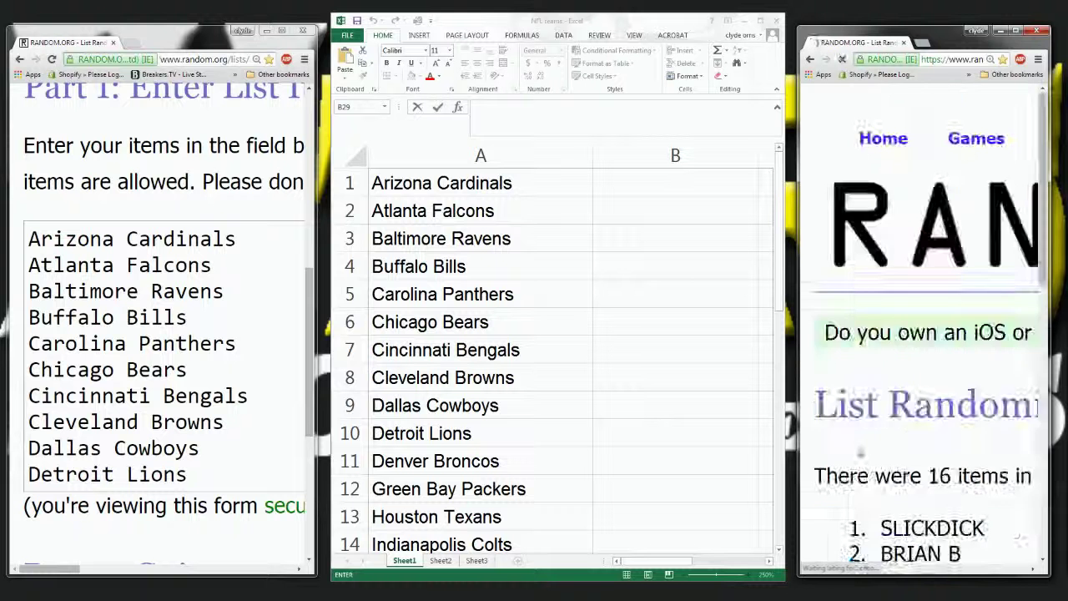
pyautogui.scroll(-7, 861, 452)
pyautogui.click(860, 413)
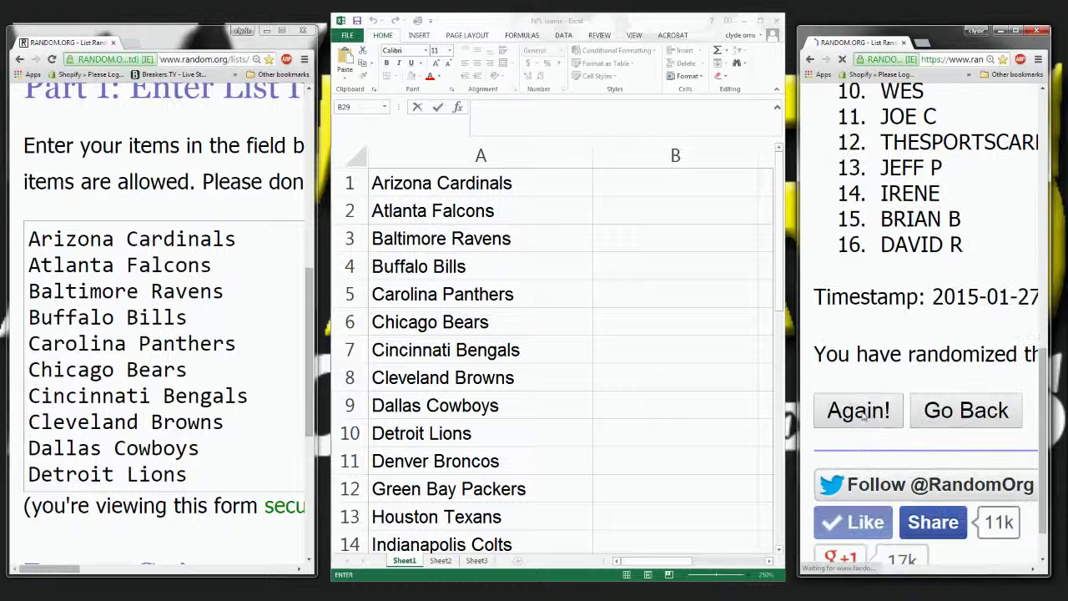
pyautogui.scroll(-7, 862, 416)
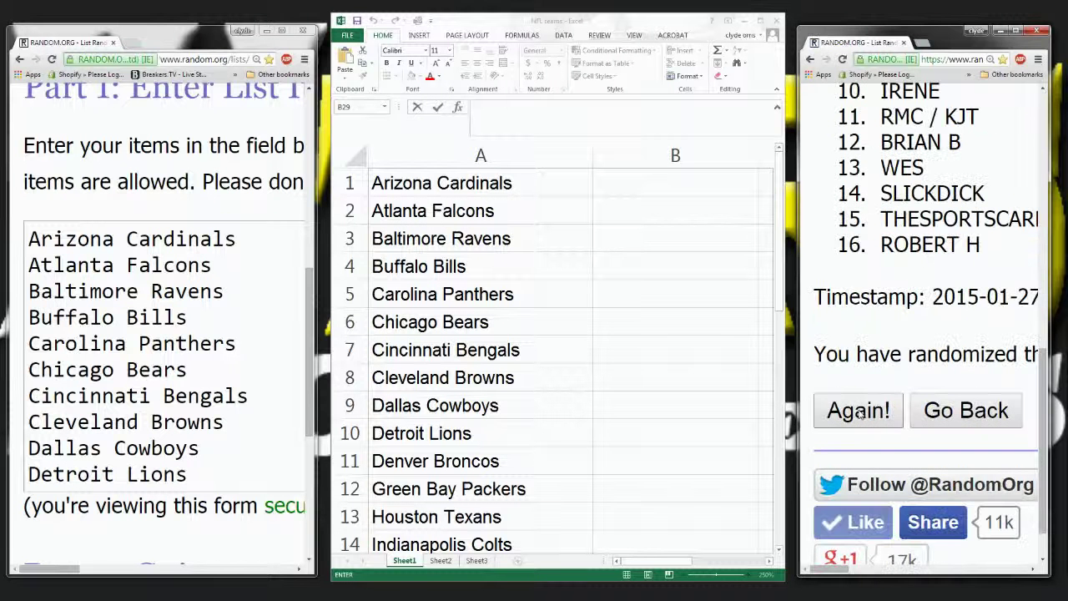
pyautogui.click(860, 414)
pyautogui.scroll(-5, 860, 413)
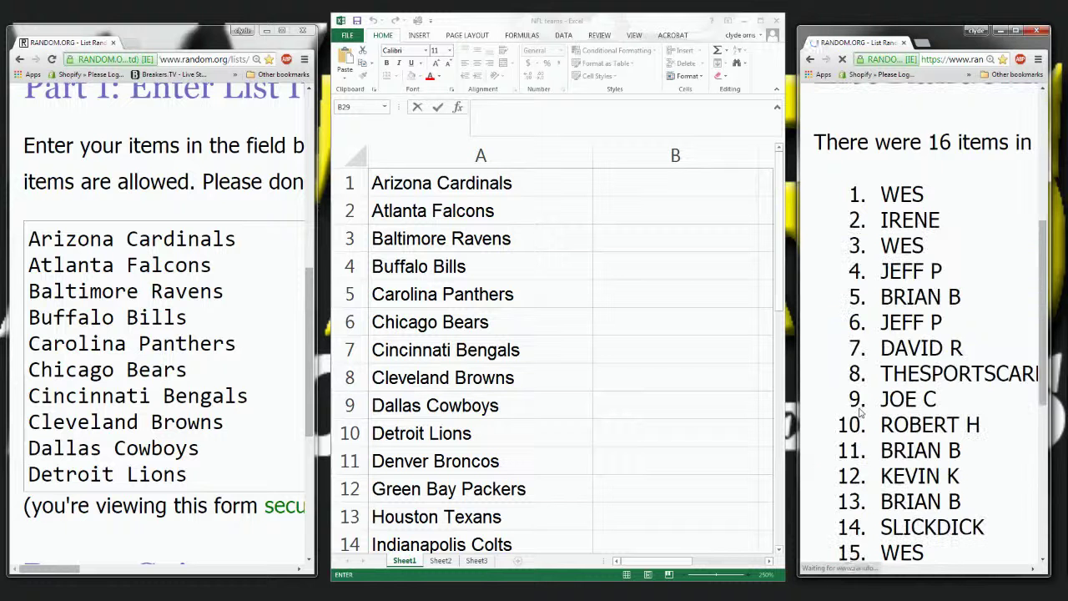
pyautogui.scroll(-1, 862, 413)
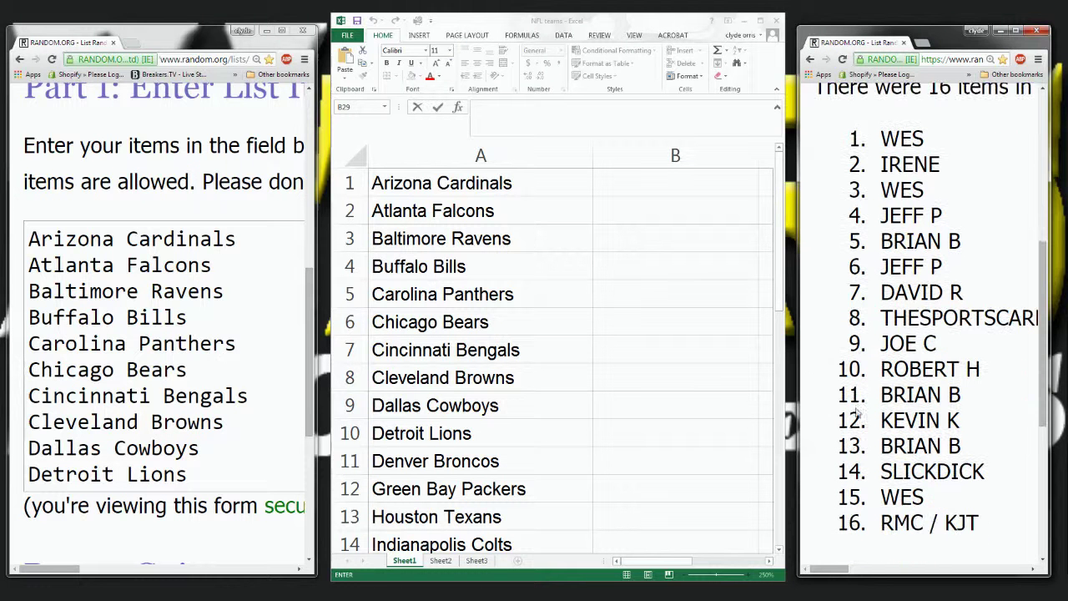
# Step: Widen the window with the randomized participants to read the full names, and return it to its narrow width
pyautogui.moveTo(799, 378); pyautogui.dragTo(565, 378)
pyautogui.scroll(-2, 665, 384)
pyautogui.scroll(1, 666, 382)
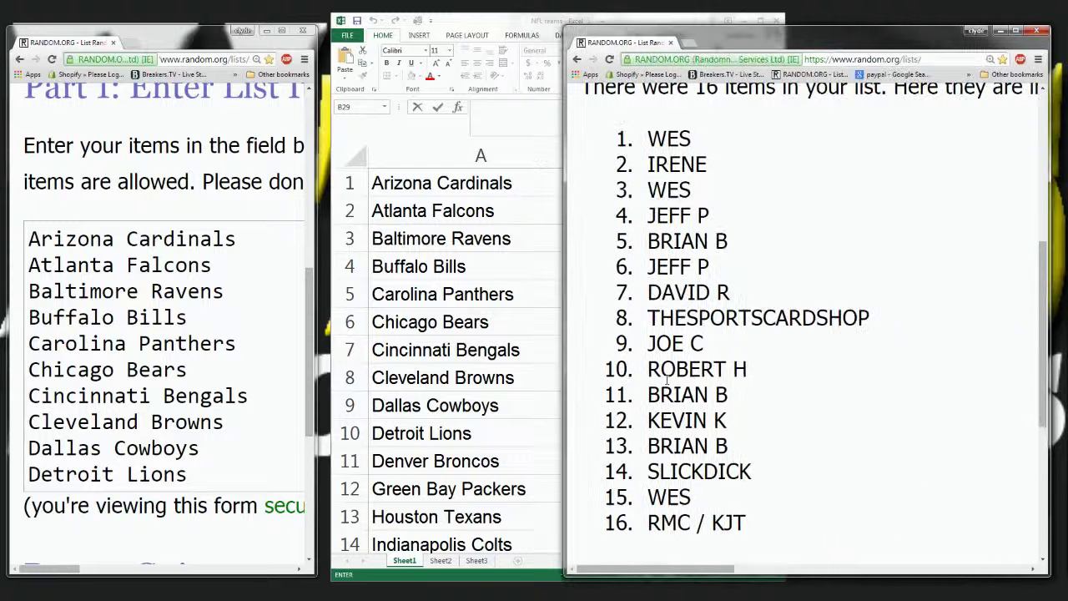
pyautogui.moveTo(566, 310); pyautogui.dragTo(795, 305)
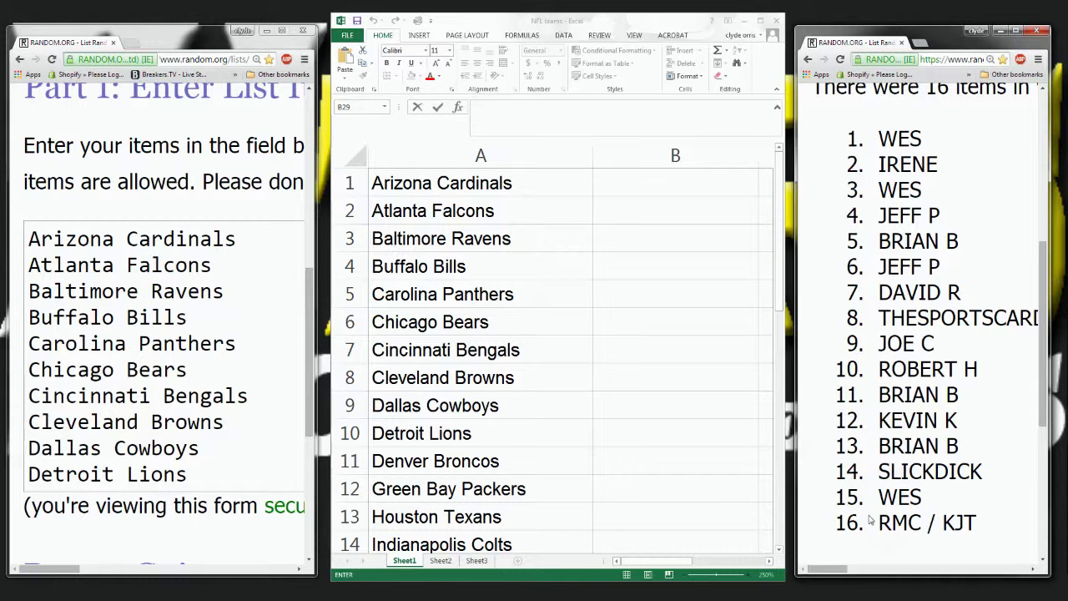
# Step: Highlight the first participant in the randomized order and enter that name beside New York Giants in cell B21
pyautogui.click(609, 249)
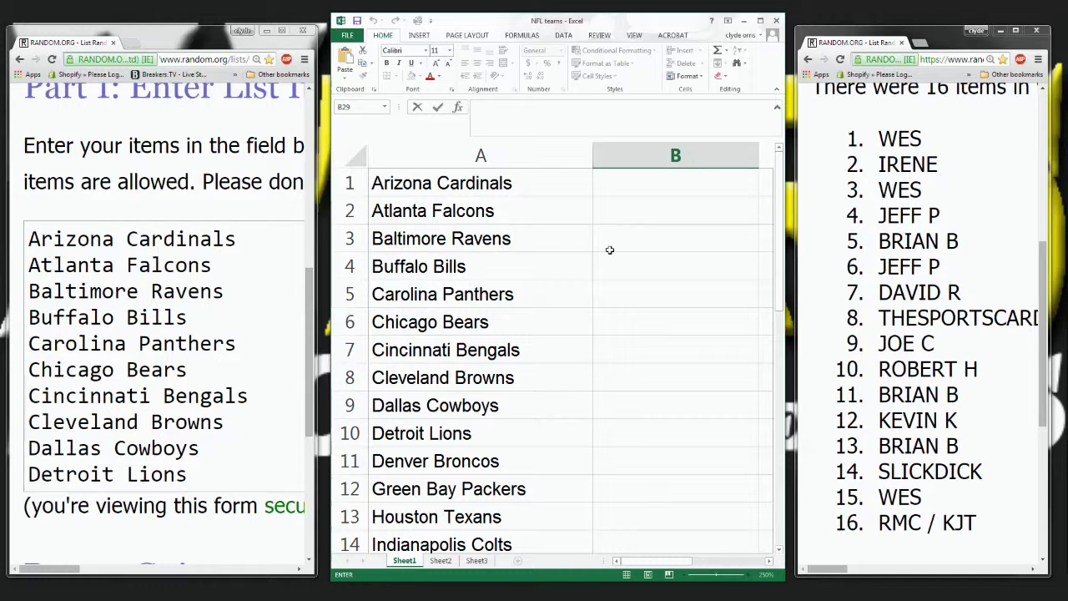
pyautogui.click(882, 139)
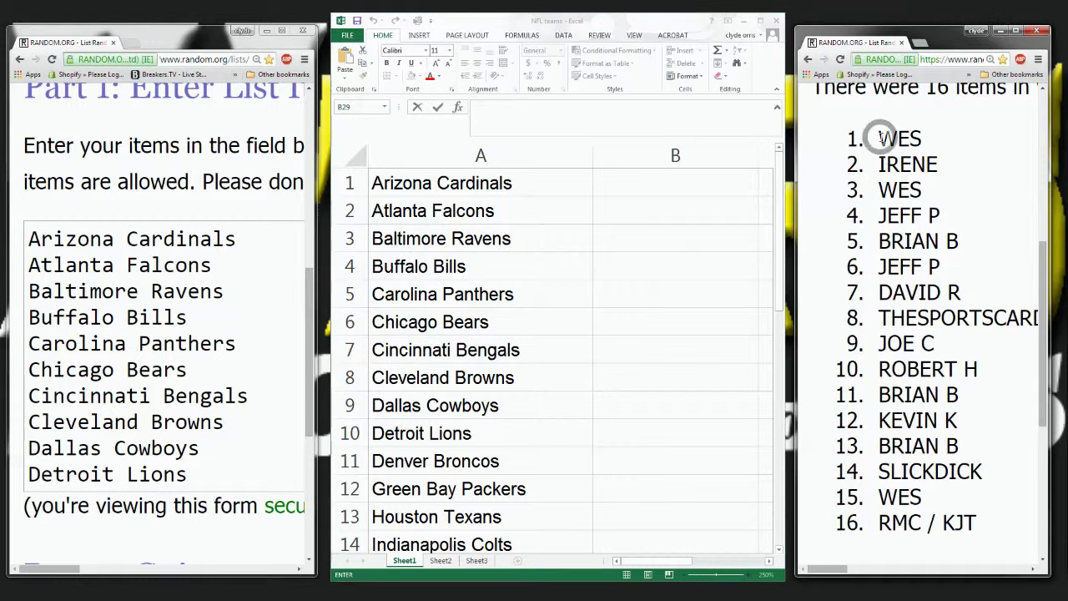
pyautogui.moveTo(882, 139); pyautogui.dragTo(925, 142)
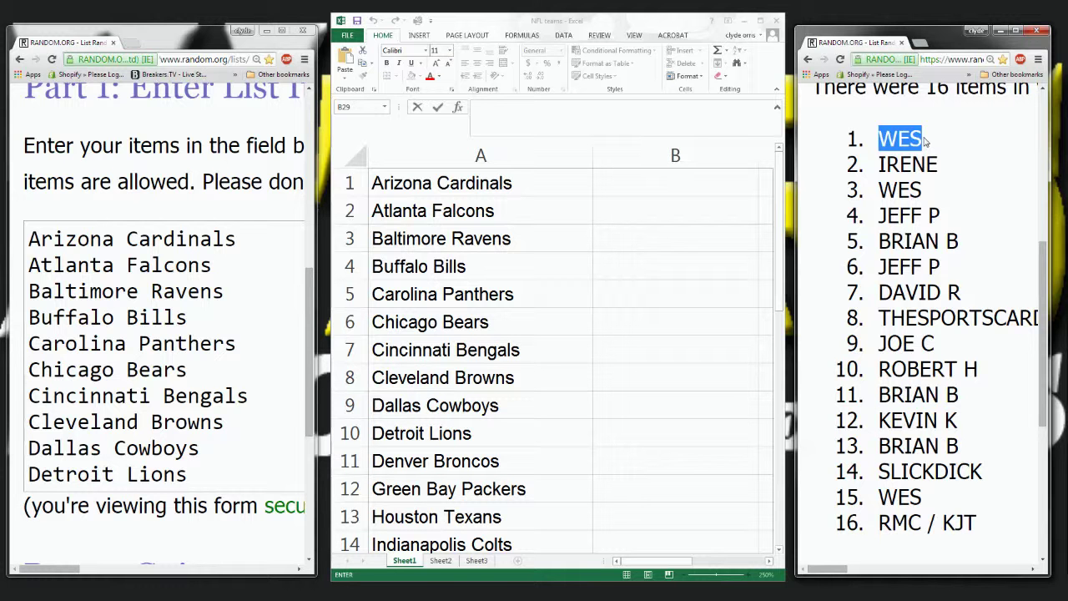
pyautogui.click(645, 280)
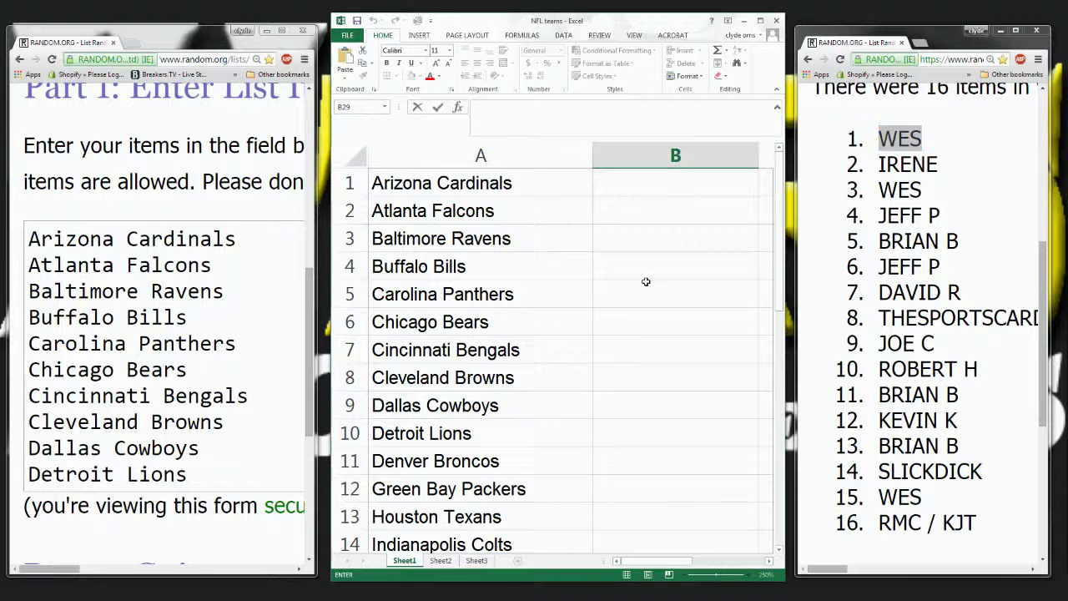
pyautogui.scroll(-3, 646, 281)
pyautogui.scroll(-2, 646, 282)
pyautogui.click(618, 401)
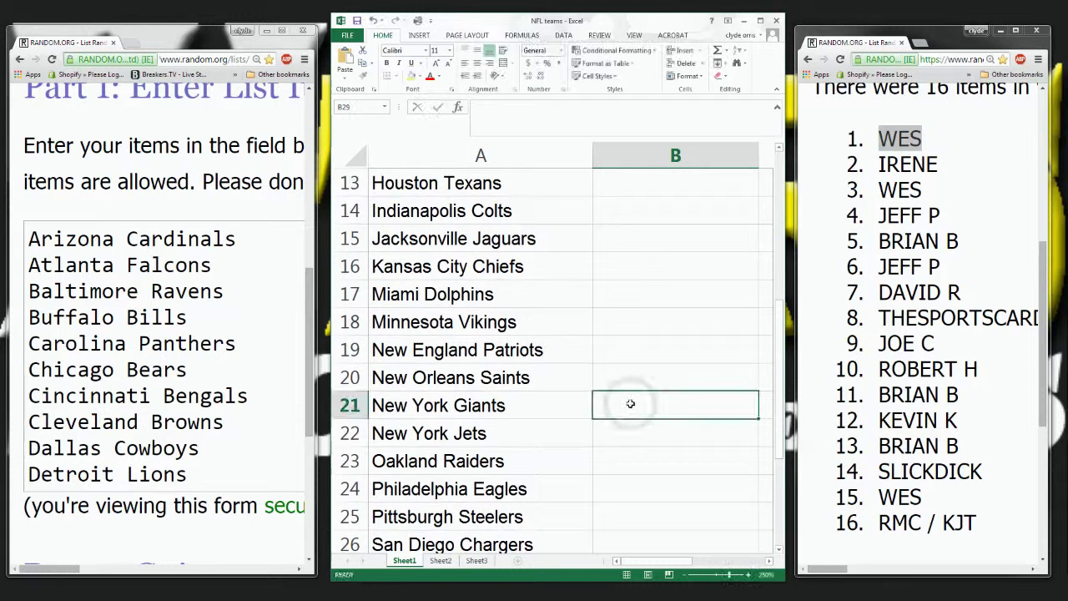
pyautogui.write('WES')
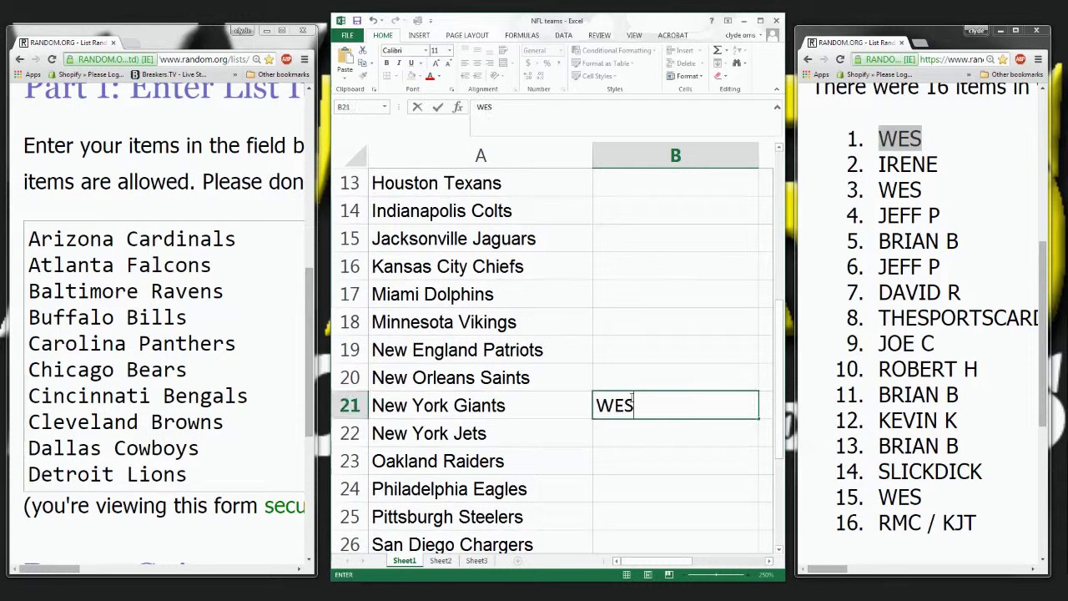
# Step: Remove the New York Giants line from the team list in the other randomizer form, leaving no blank line
pyautogui.click(204, 357)
pyautogui.scroll(-3, 201, 361)
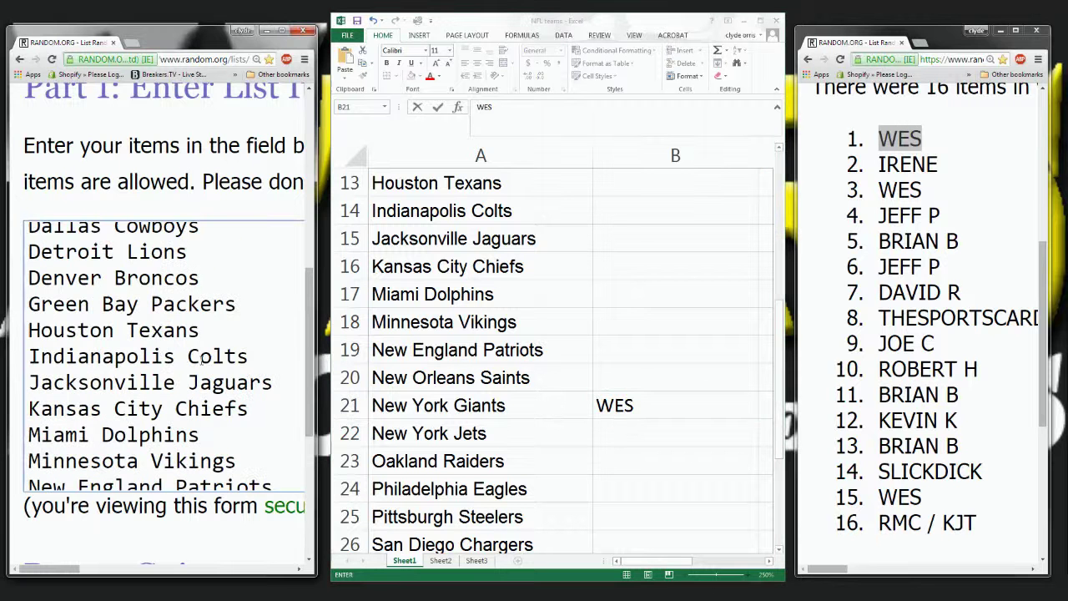
pyautogui.scroll(-2, 201, 358)
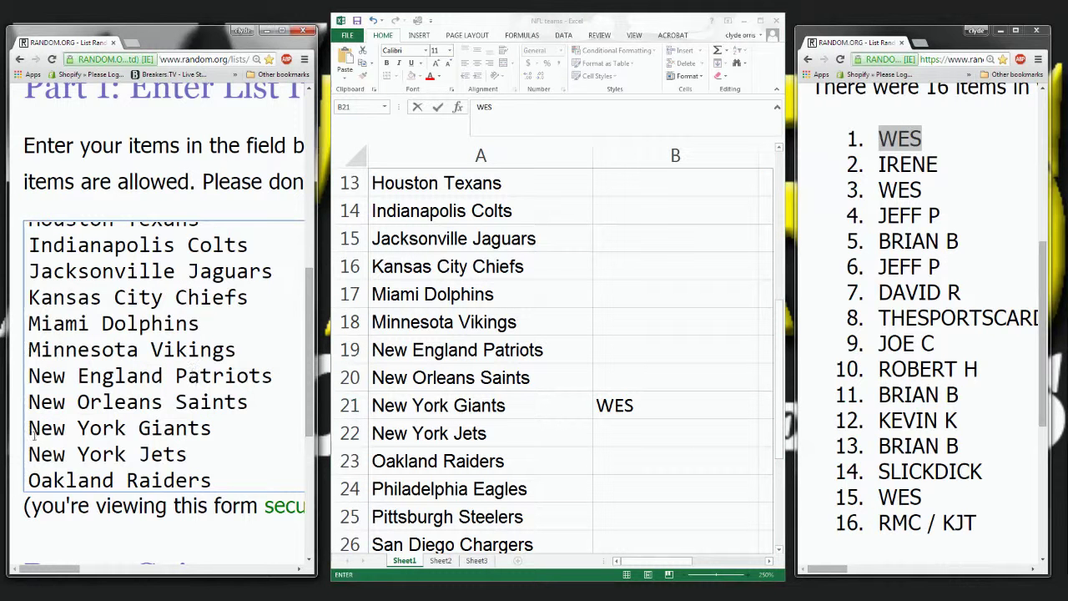
pyautogui.moveTo(29, 428); pyautogui.dragTo(224, 433)
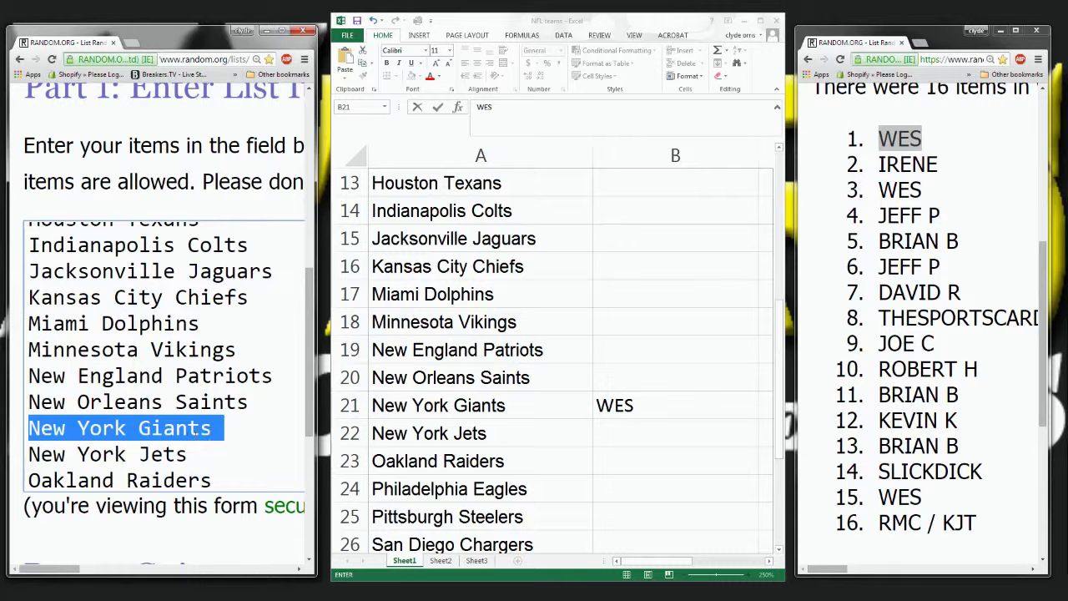
pyautogui.press('BackSpace')
pyautogui.press('BackSpace')
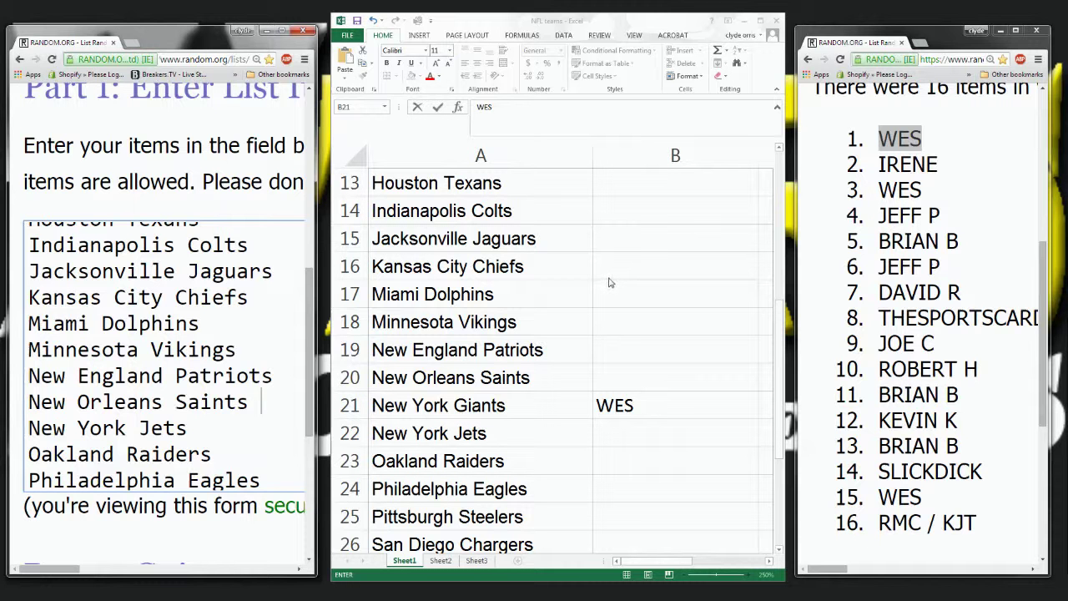
# Step: Enter the second participant's name beside Carolina Panthers in cell B5 of the spreadsheet
pyautogui.middleClick(659, 295)
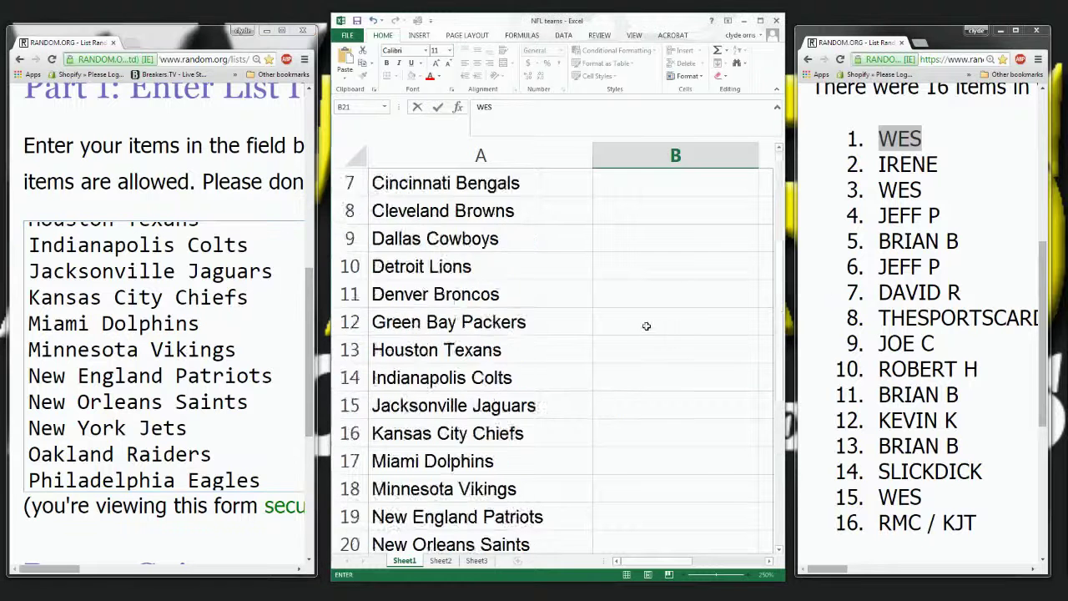
pyautogui.click(637, 290)
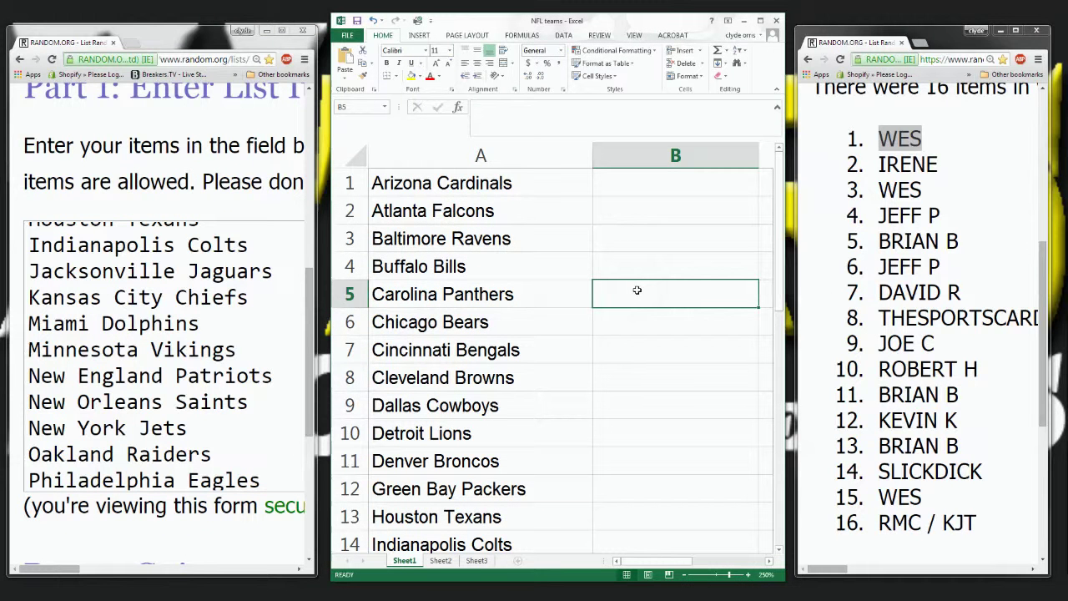
pyautogui.write('IRENE')
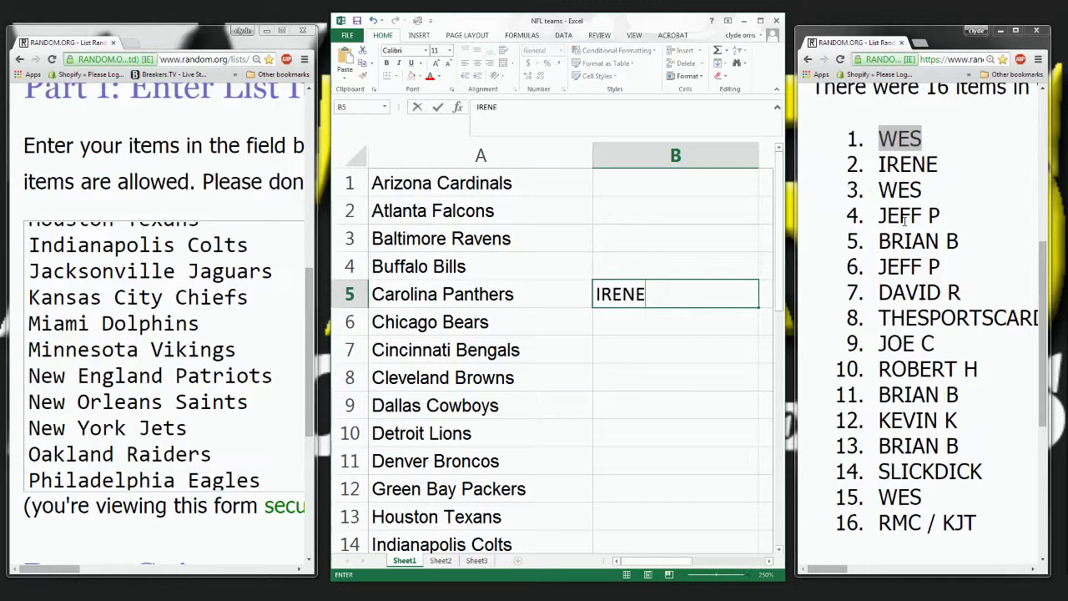
# Step: Remove Carolina Panthers and its leftover blank line from the team list in the randomizer form
pyautogui.click(255, 376)
pyautogui.scroll(3, 181, 390)
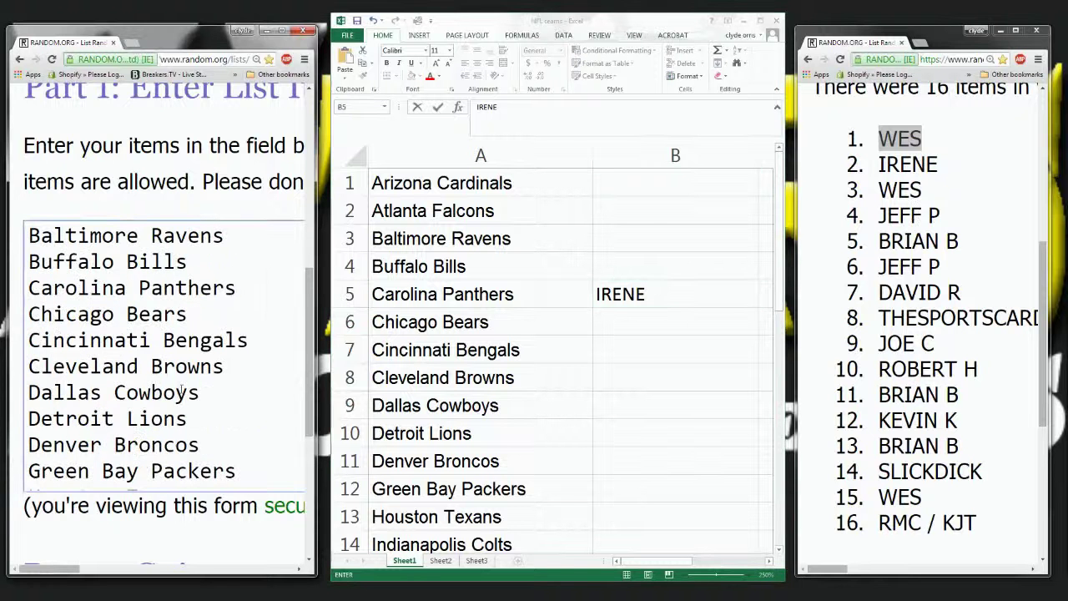
pyautogui.scroll(3, 181, 393)
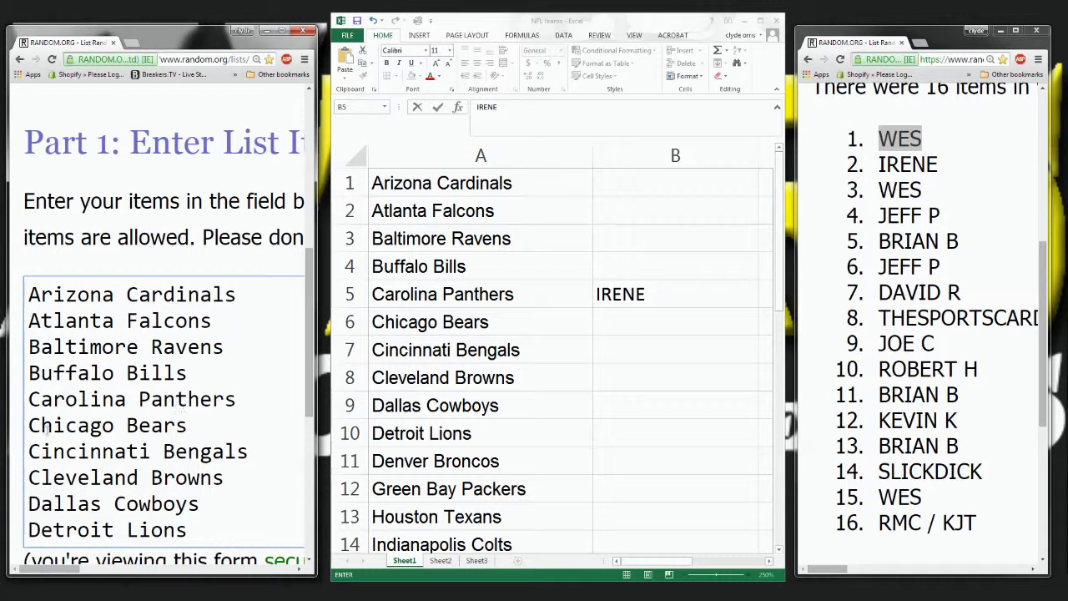
pyautogui.moveTo(29, 399); pyautogui.dragTo(286, 410)
pyautogui.press('BackSpace')
pyautogui.press('BackSpace')
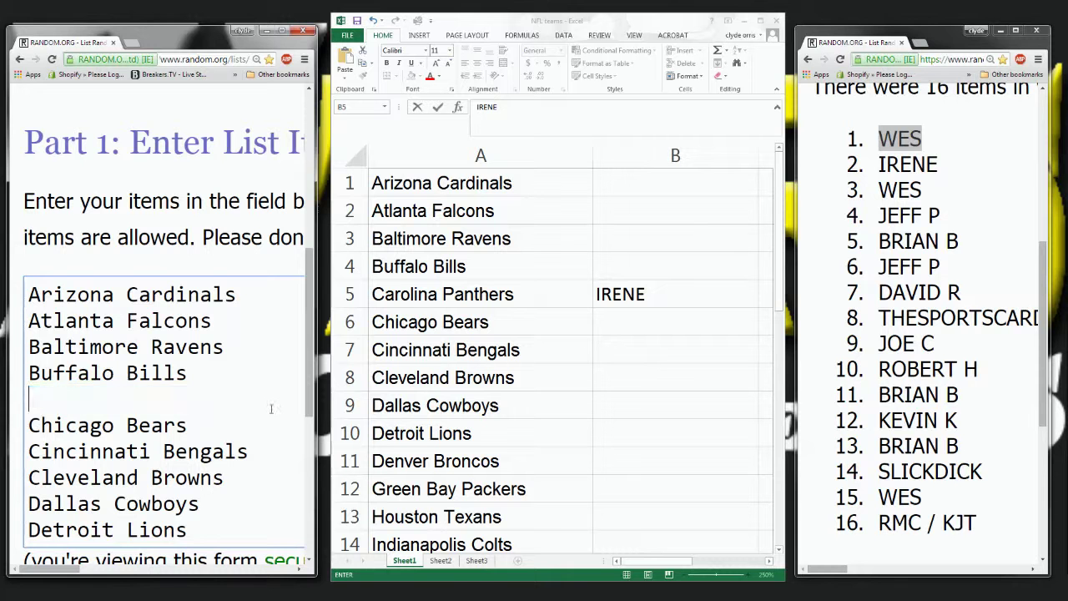
# Step: Highlight the third participant in the randomized order and enter that name beside Buffalo Bills in cell B4
pyautogui.moveTo(881, 192); pyautogui.dragTo(925, 191)
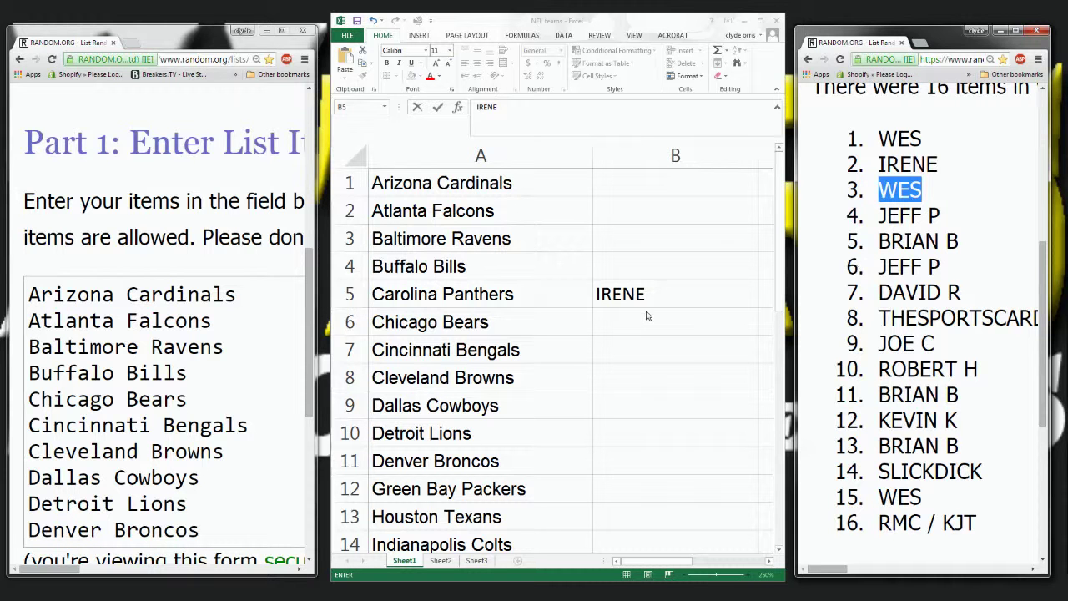
pyautogui.click(616, 321)
pyautogui.click(628, 267)
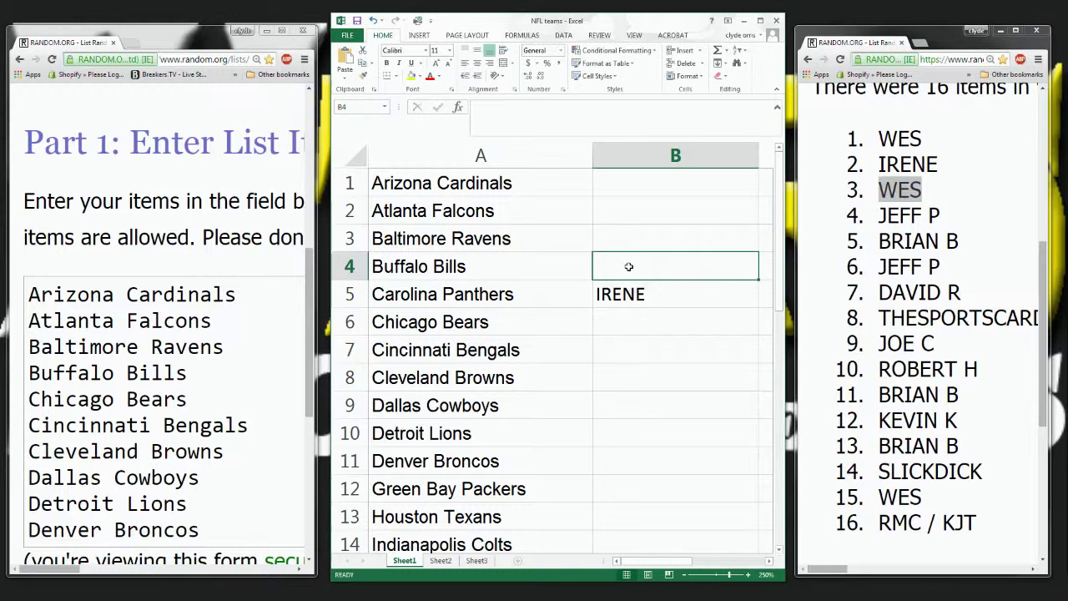
pyautogui.write('WES')
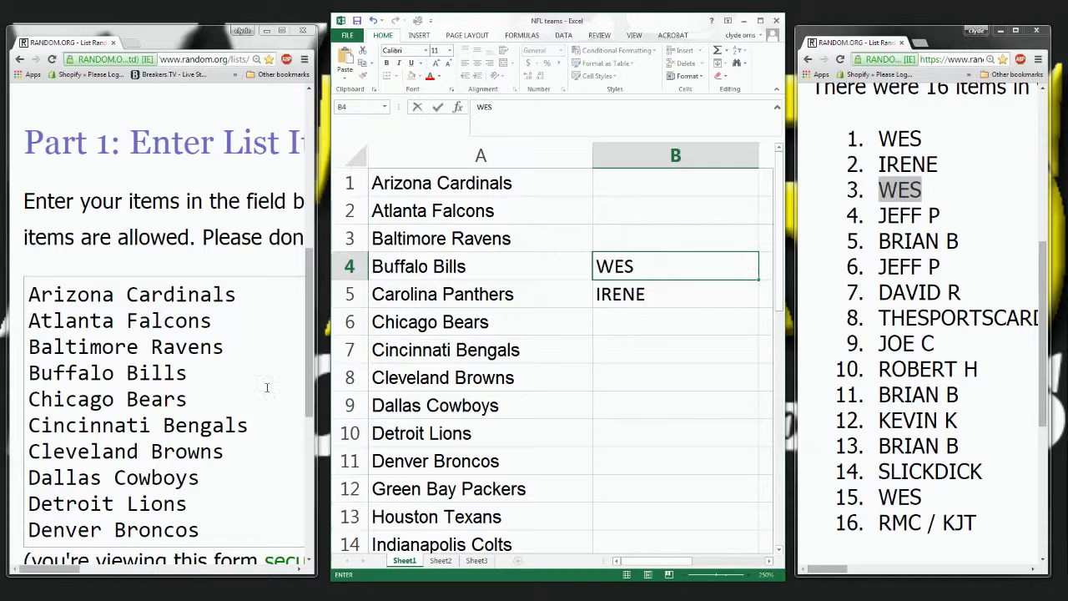
# Step: Remove Buffalo Bills and its leftover blank line from the team list in the randomizer form
pyautogui.click(138, 375)
pyautogui.moveTo(26, 373); pyautogui.dragTo(198, 373)
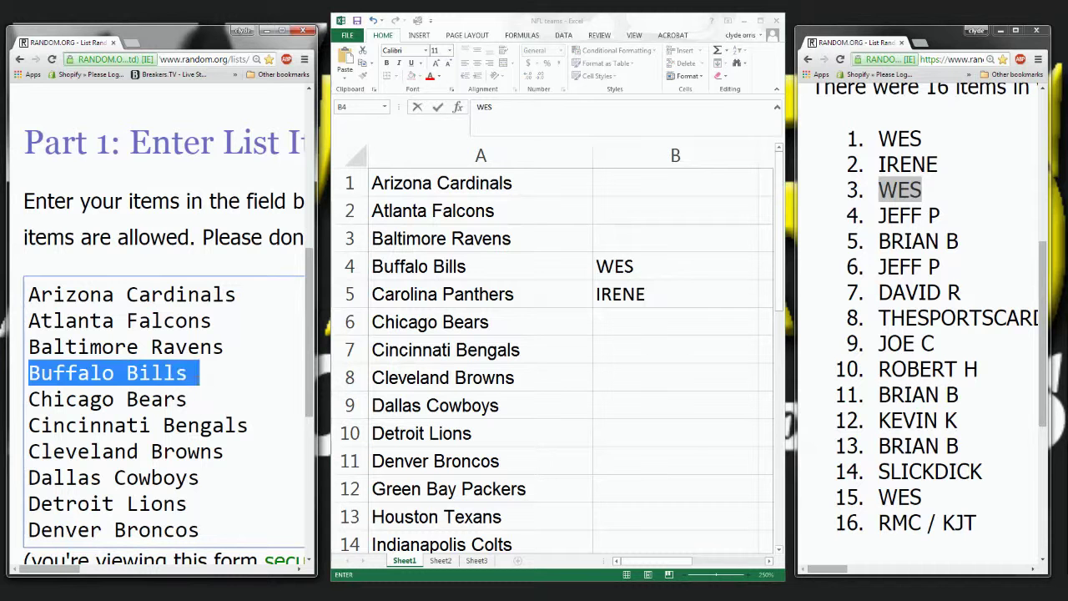
pyautogui.press('Delete')
pyautogui.press('Delete')
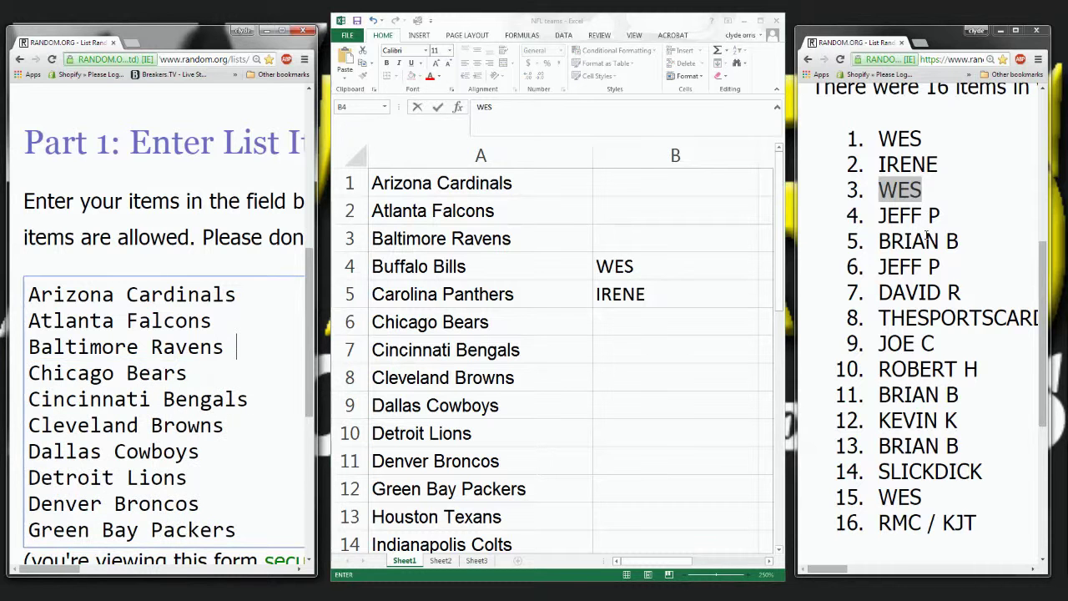
# Step: Highlight the fourth participant in the randomized order and enter that name beside Minnesota Vikings in cell B18
pyautogui.moveTo(879, 215); pyautogui.dragTo(941, 216)
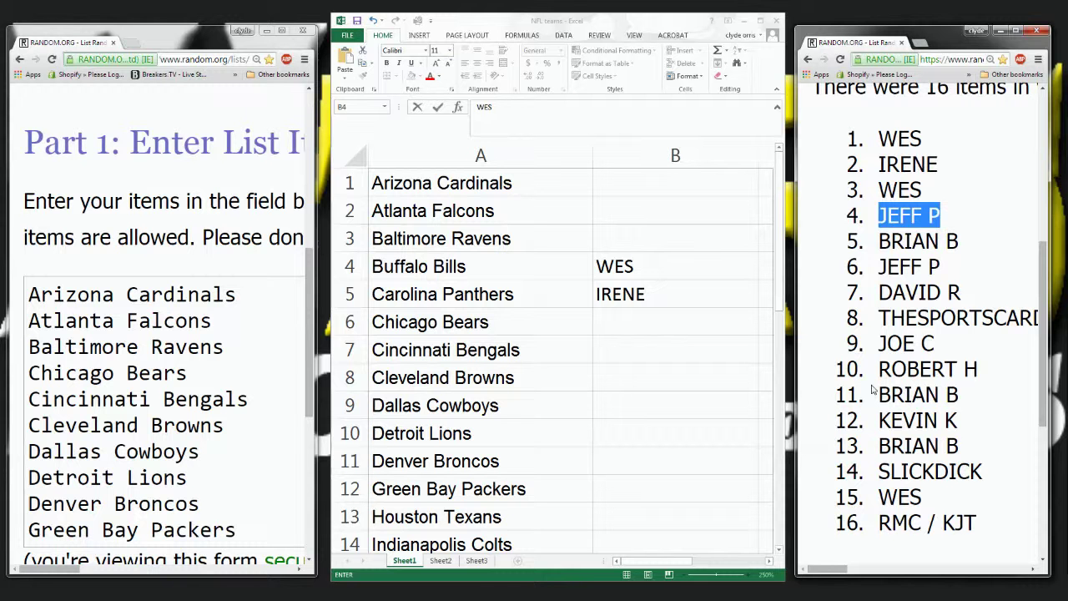
pyautogui.click(554, 370)
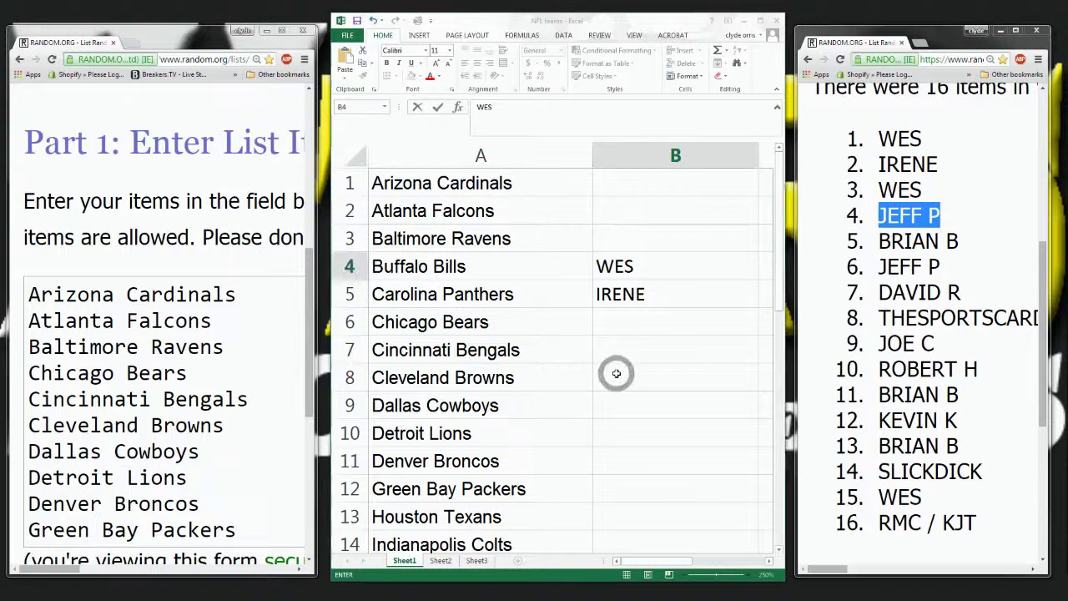
pyautogui.scroll(-3, 612, 378)
pyautogui.scroll(-2, 612, 378)
pyautogui.click(615, 243)
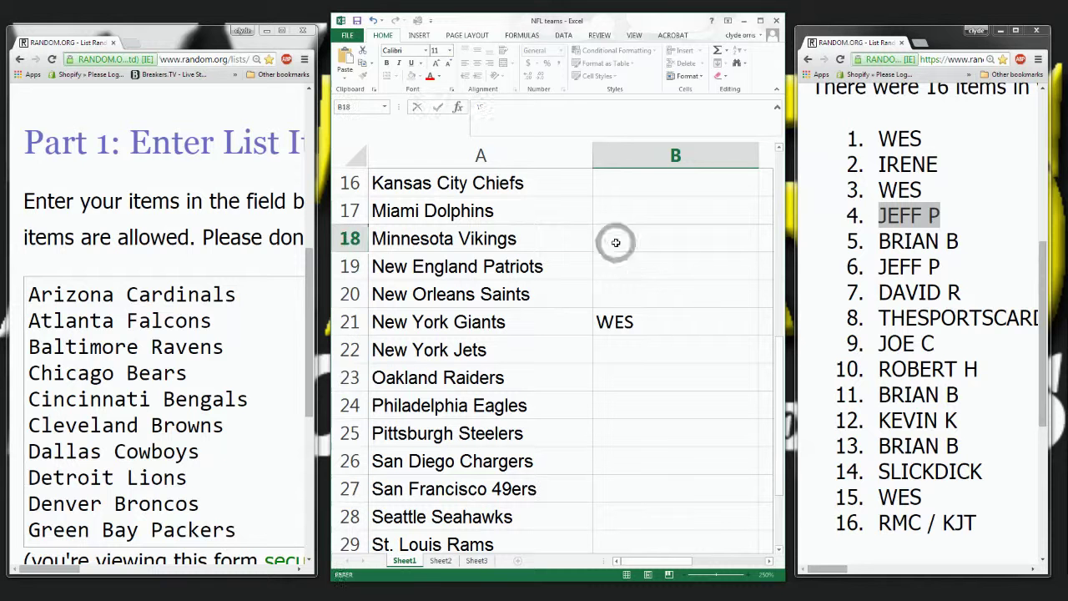
pyautogui.write('JEFF P')
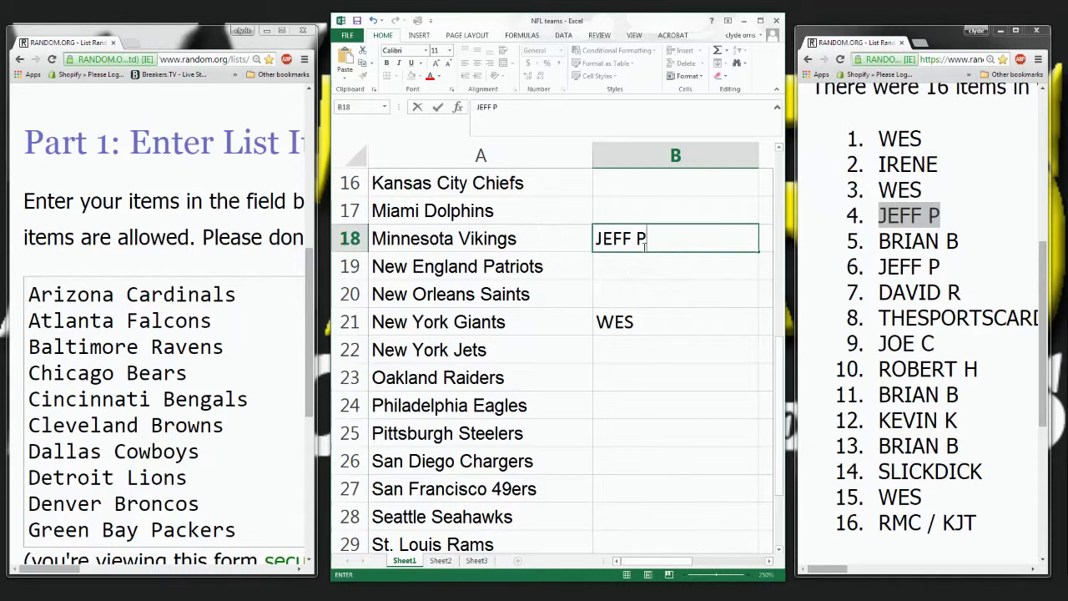
# Step: Remove Minnesota Vikings and its leftover blank line from the team list in the randomizer form
pyautogui.click(125, 380)
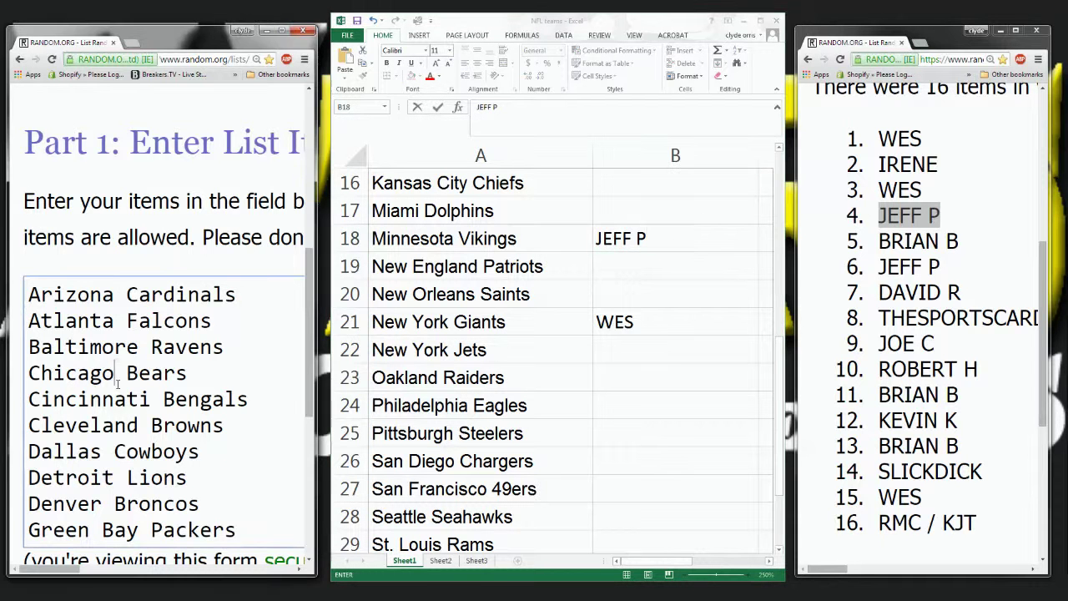
pyautogui.scroll(-3, 116, 384)
pyautogui.moveTo(29, 464); pyautogui.dragTo(267, 464)
pyautogui.press('BackSpace')
pyautogui.press('BackSpace')
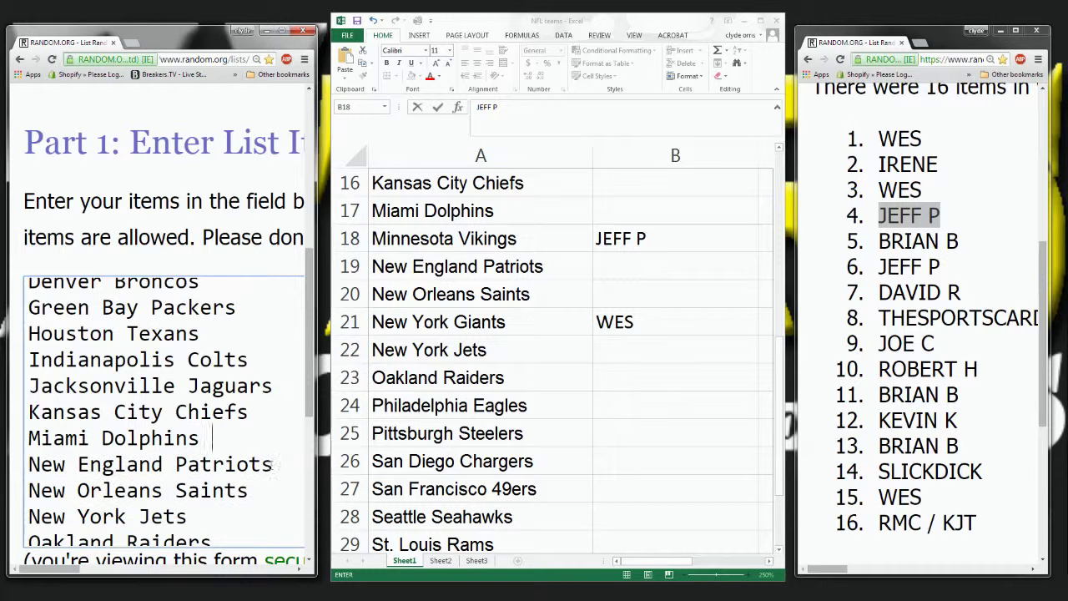
# Step: Highlight the fifth participant in the randomized order and enter that name beside Green Bay Packers in cell B12
pyautogui.click(952, 241)
pyautogui.moveTo(960, 242); pyautogui.dragTo(877, 242)
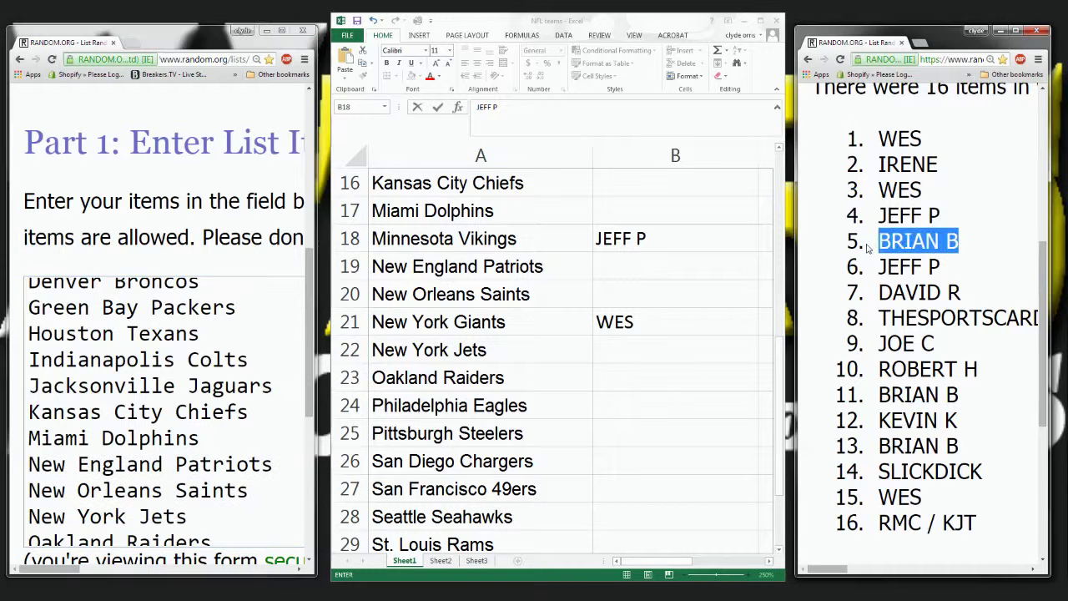
pyautogui.click(588, 343)
pyautogui.scroll(-1, 588, 342)
pyautogui.scroll(5, 588, 342)
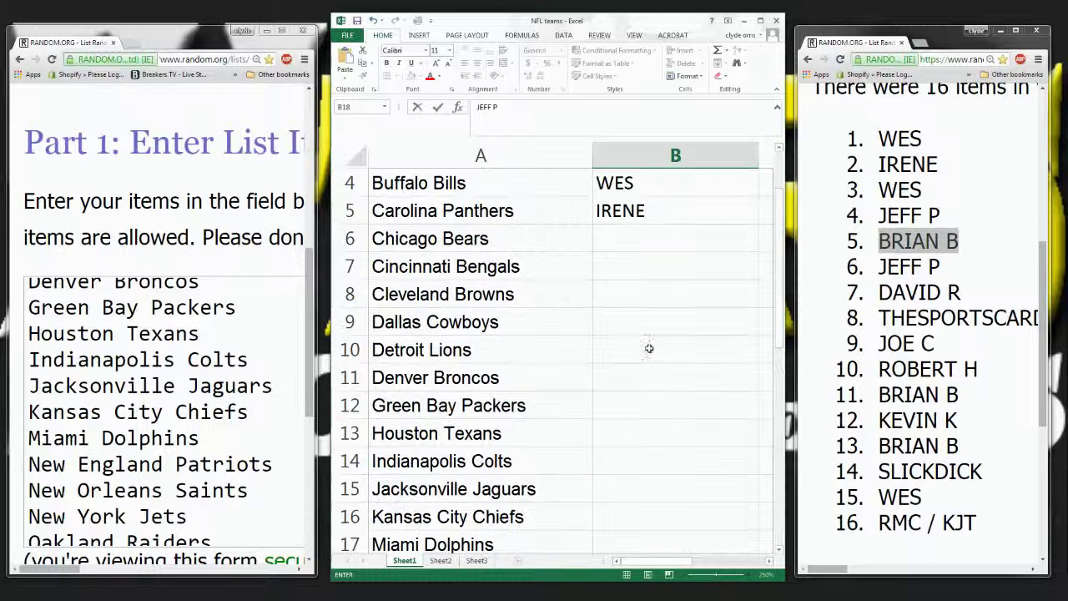
pyautogui.click(643, 405)
pyautogui.write('B')
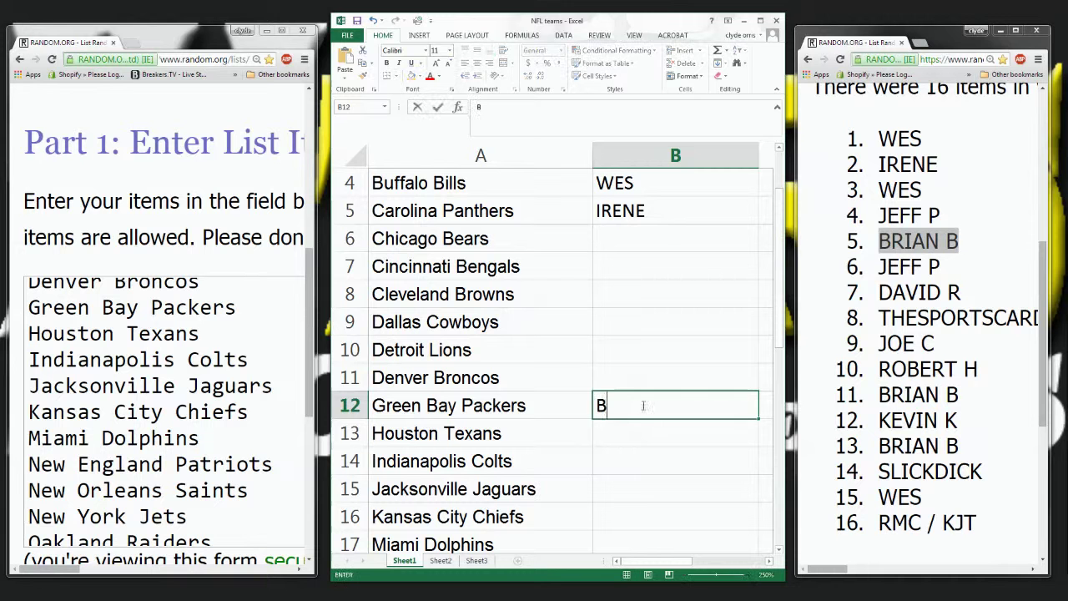
pyautogui.write('RIAN B')
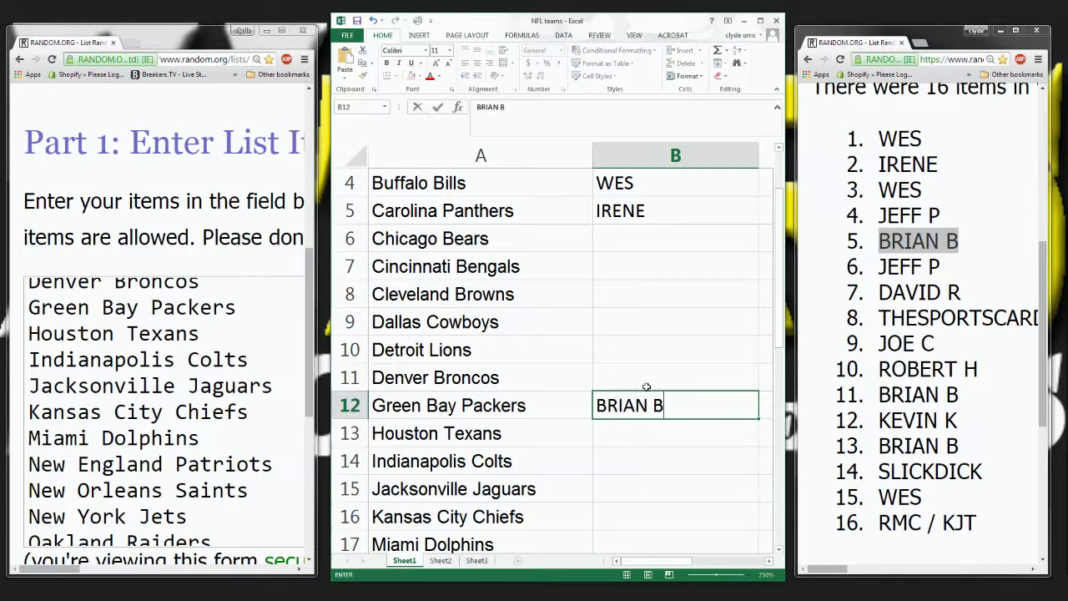
# Step: Remove Green Bay Packers and its leftover blank line from the team list in the randomizer form
pyautogui.click(176, 334)
pyautogui.moveTo(236, 307); pyautogui.dragTo(28, 307)
pyautogui.press('BackSpace')
pyautogui.press('BackSpace')
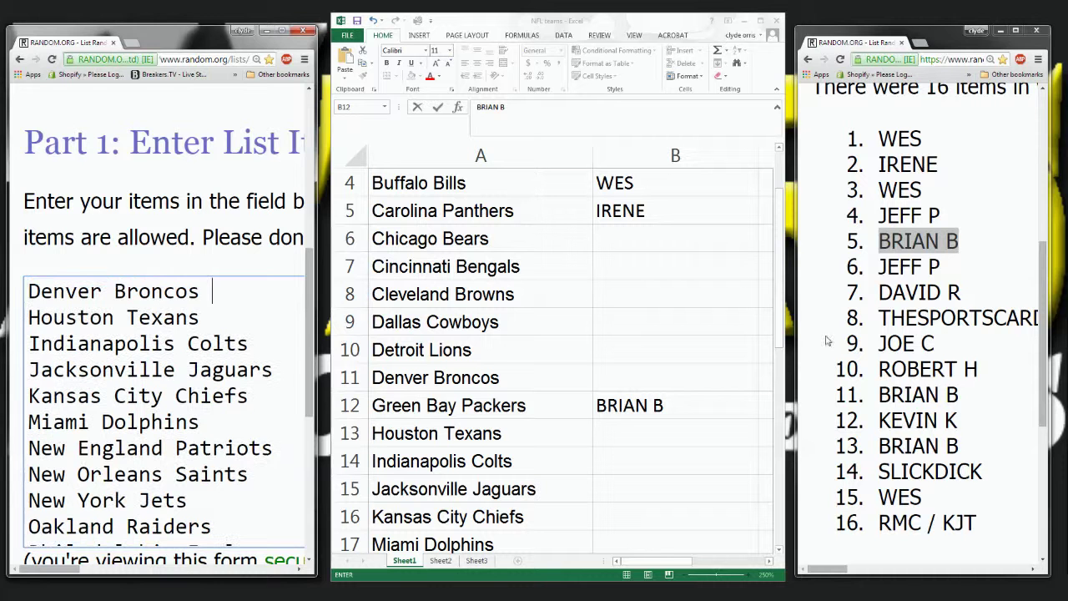
# Step: Highlight the sixth participant in the randomized order and enter that name beside Jacksonville Jaguars in cell B15
pyautogui.moveTo(877, 267); pyautogui.dragTo(941, 267)
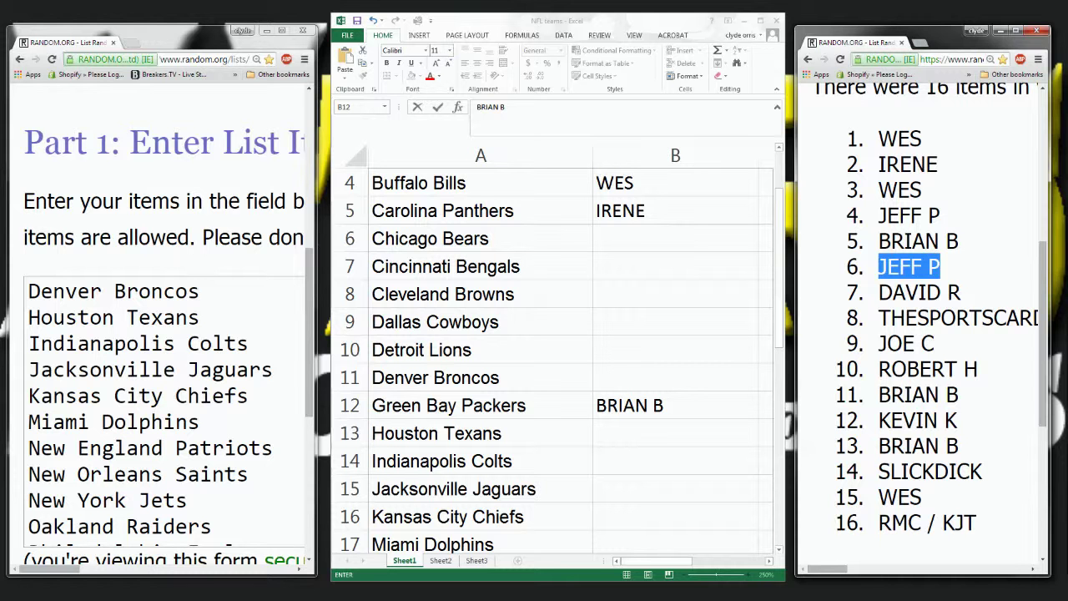
pyautogui.hotkey('alt', 'Tab')
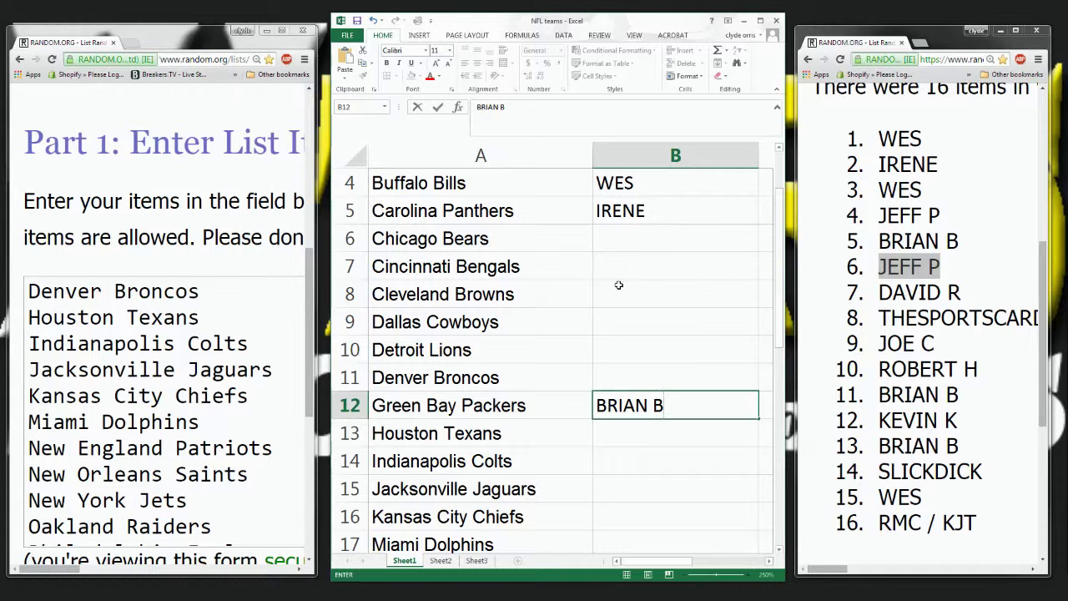
pyautogui.click(627, 488)
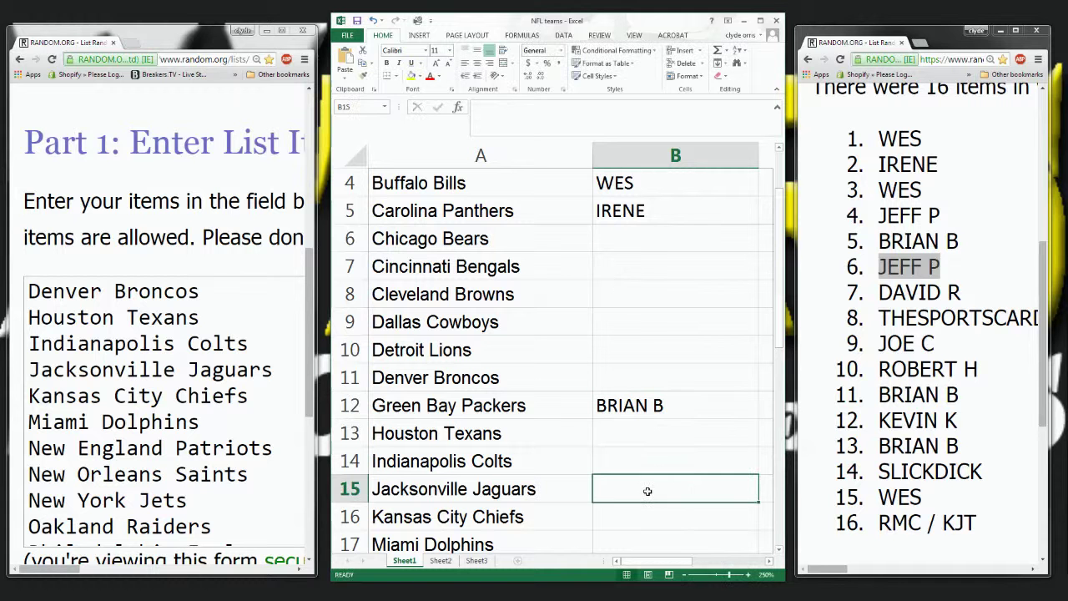
pyautogui.write('JEFF P')
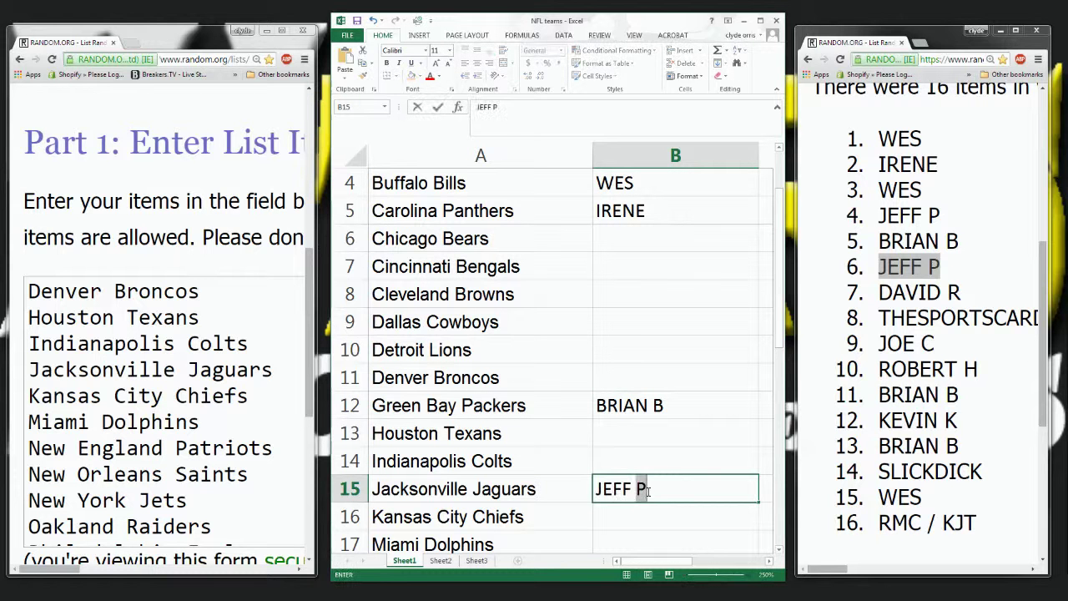
# Step: Remove the Jacksonville Jaguars line from the team list in the randomizer form
pyautogui.click(310, 375)
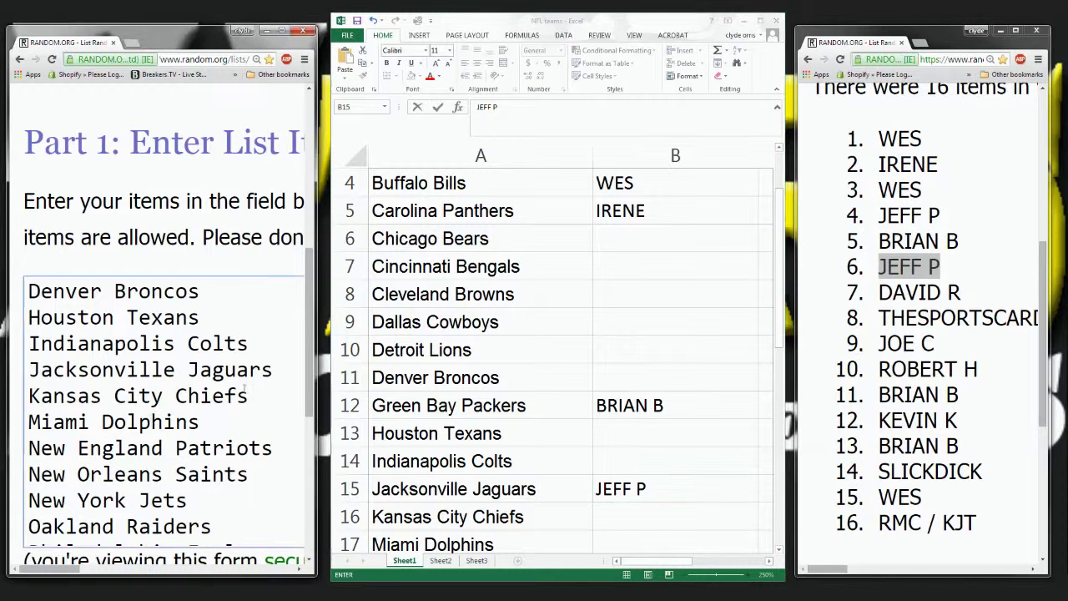
pyautogui.tripleClick(275, 368)
pyautogui.press('Delete')
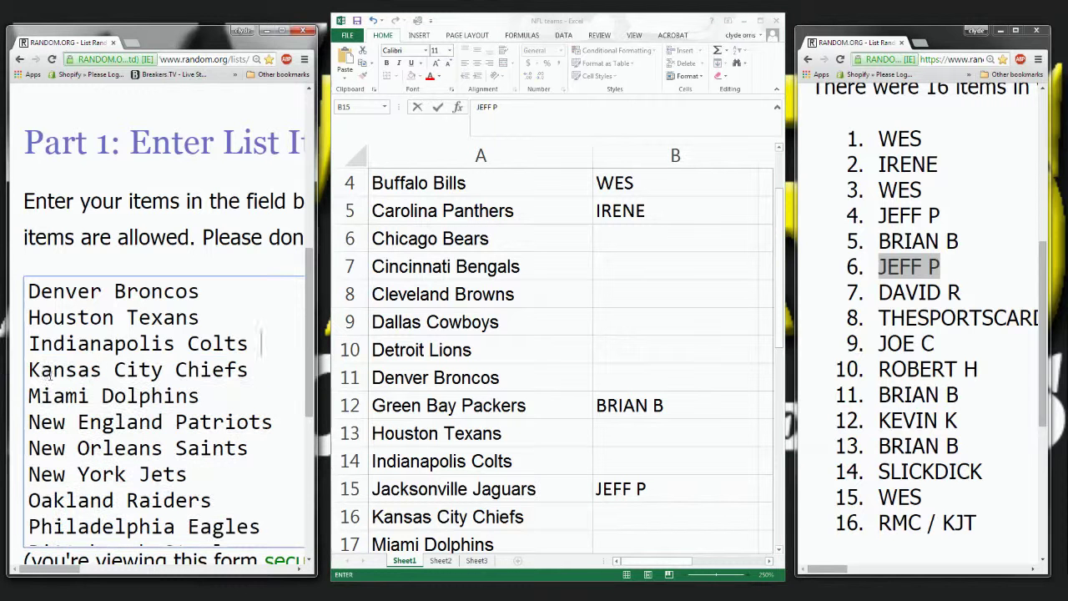
# Step: Highlight the seventh participant in the randomized order and enter that name beside Cleveland Browns in cell B8
pyautogui.moveTo(965, 293); pyautogui.dragTo(883, 293)
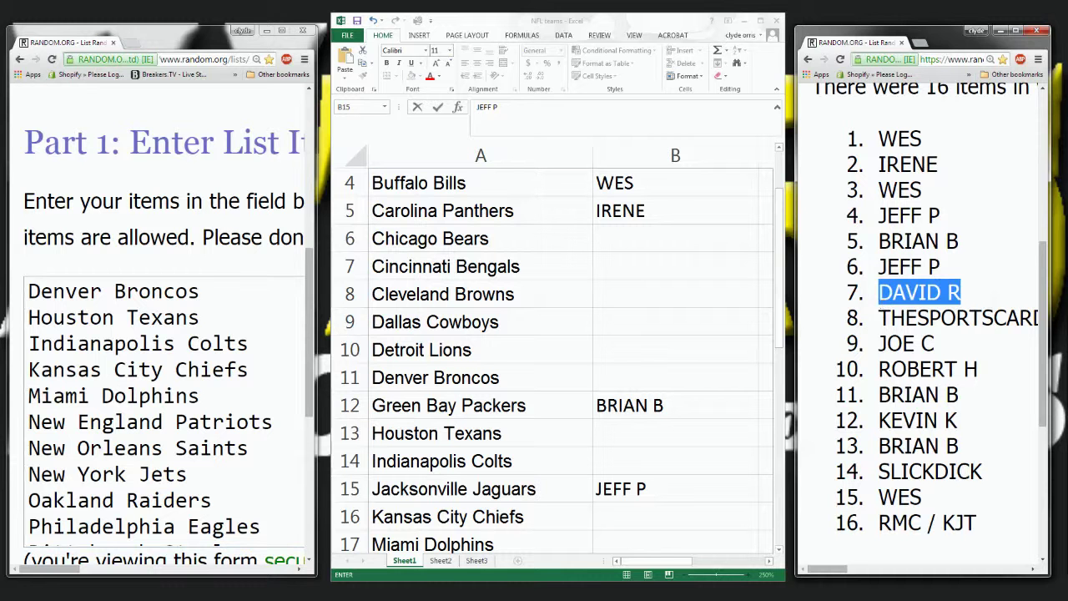
pyautogui.hotkey('alt', 'Tab')
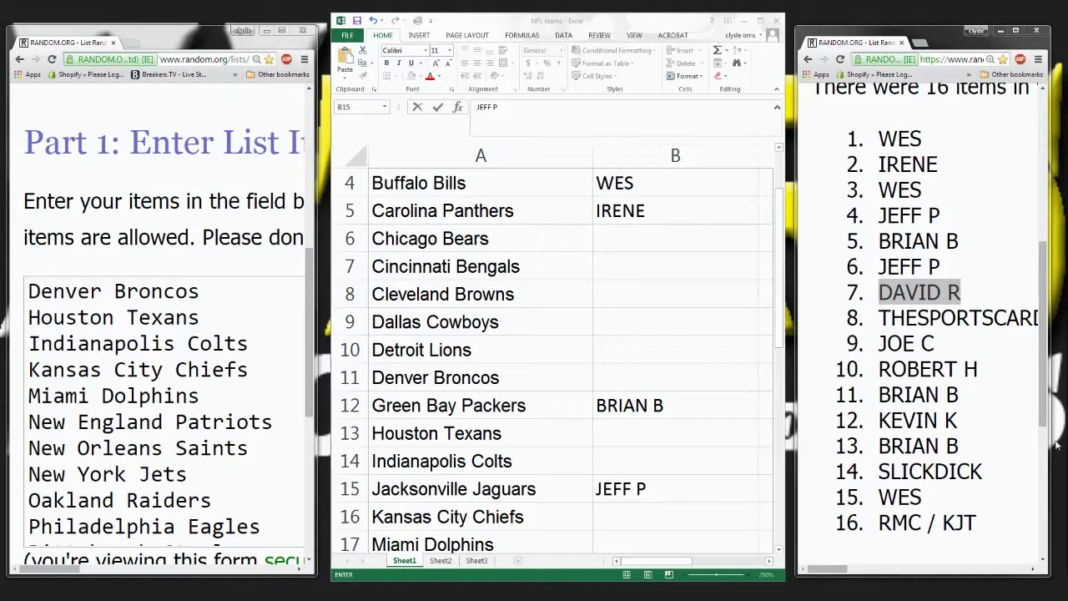
pyautogui.click(606, 355)
pyautogui.scroll(1, 607, 353)
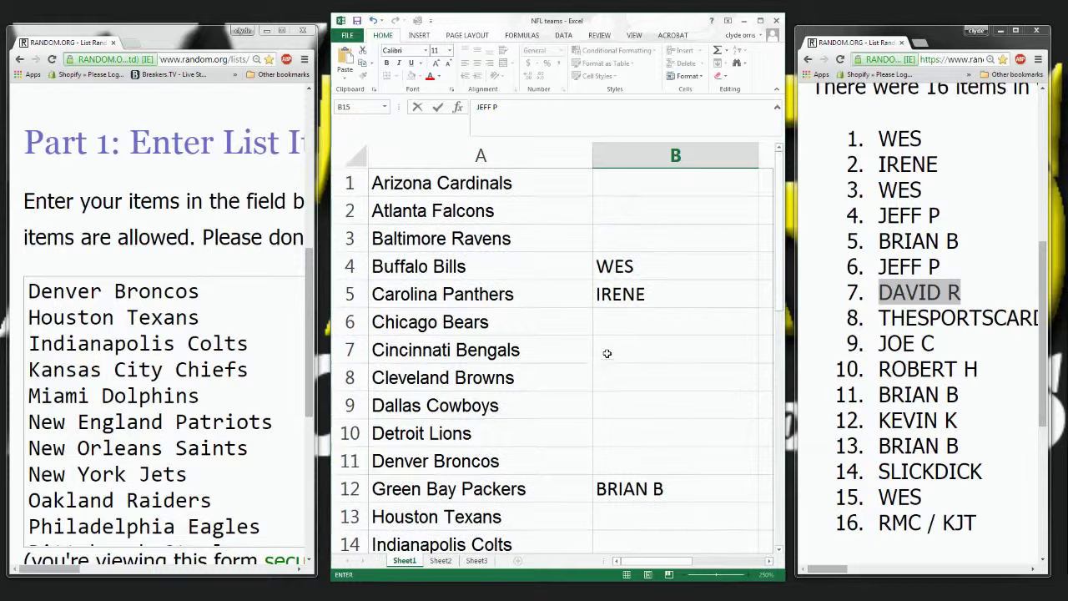
pyautogui.click(631, 376)
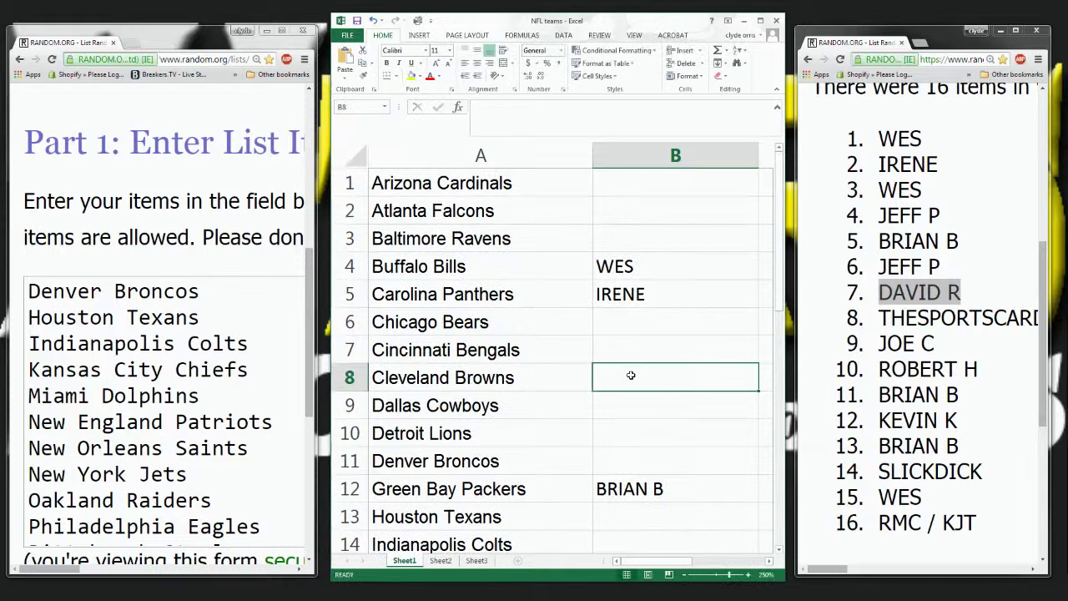
pyautogui.write('DAVID R')
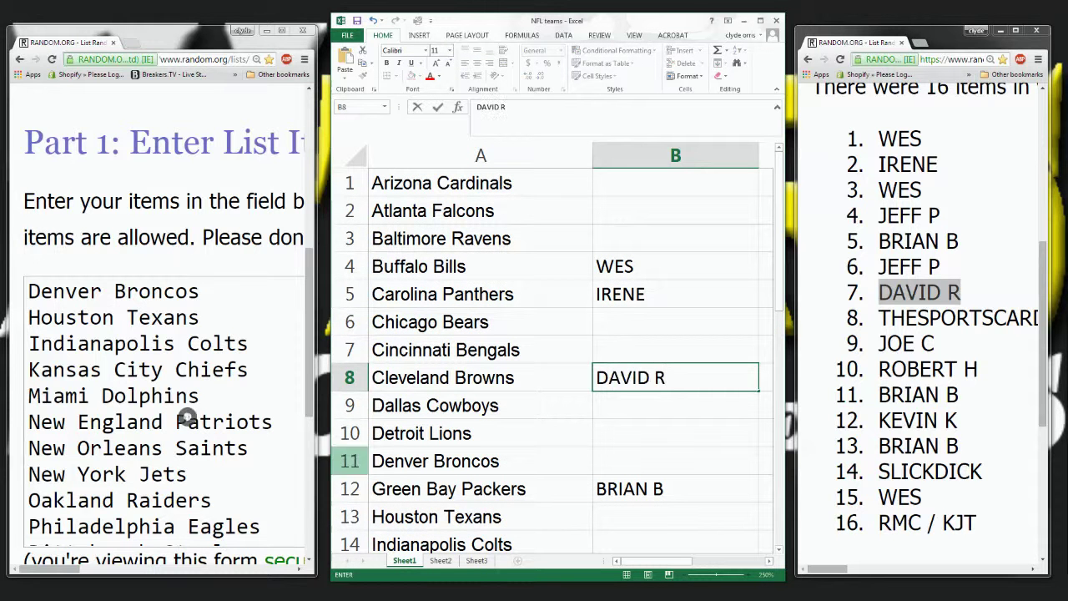
# Step: Remove Cleveland Browns and its leftover blank line from the team list in the randomizer form
pyautogui.click(185, 415)
pyautogui.scroll(3, 167, 449)
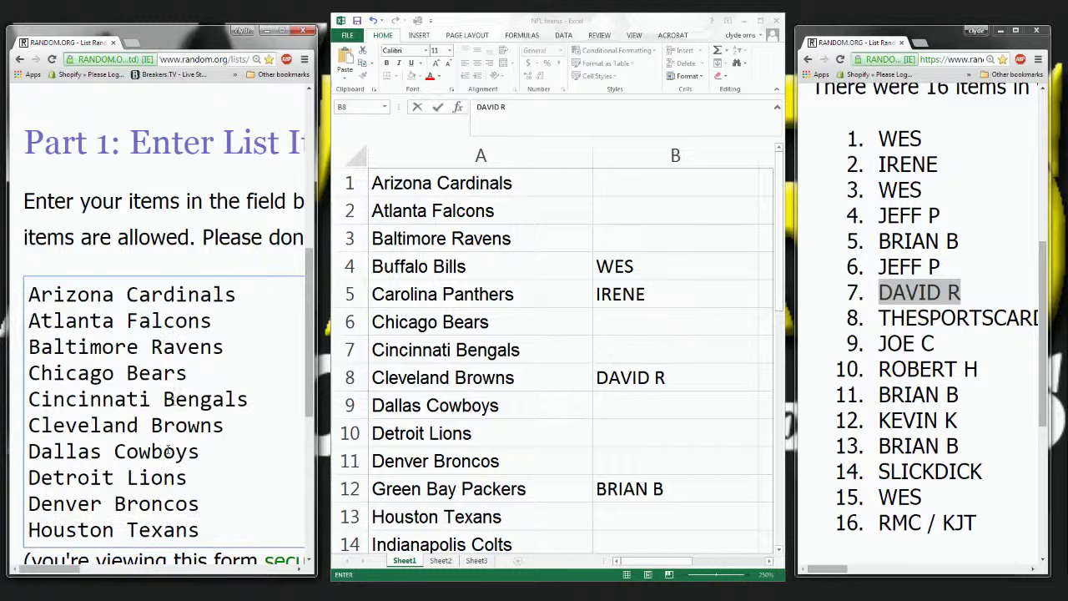
pyautogui.moveTo(223, 425); pyautogui.dragTo(29, 426)
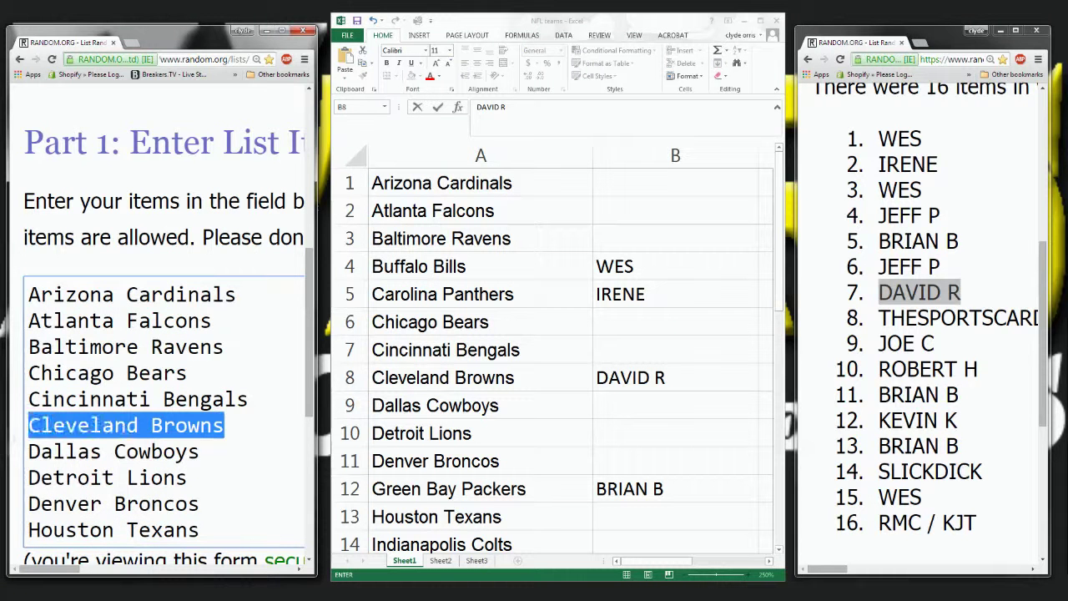
pyautogui.press('BackSpace')
pyautogui.press('BackSpace')
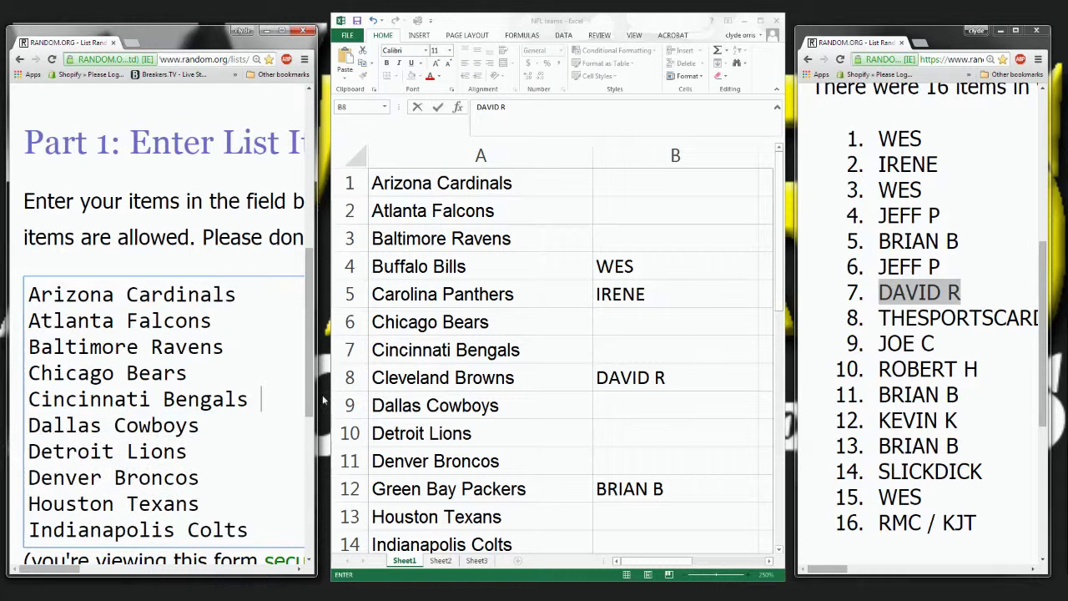
# Step: Highlight the eighth participant in the randomized order and enter THESPORTSCARDSHOP beside Oakland Raiders in cell B23
pyautogui.moveTo(877, 318); pyautogui.dragTo(983, 318)
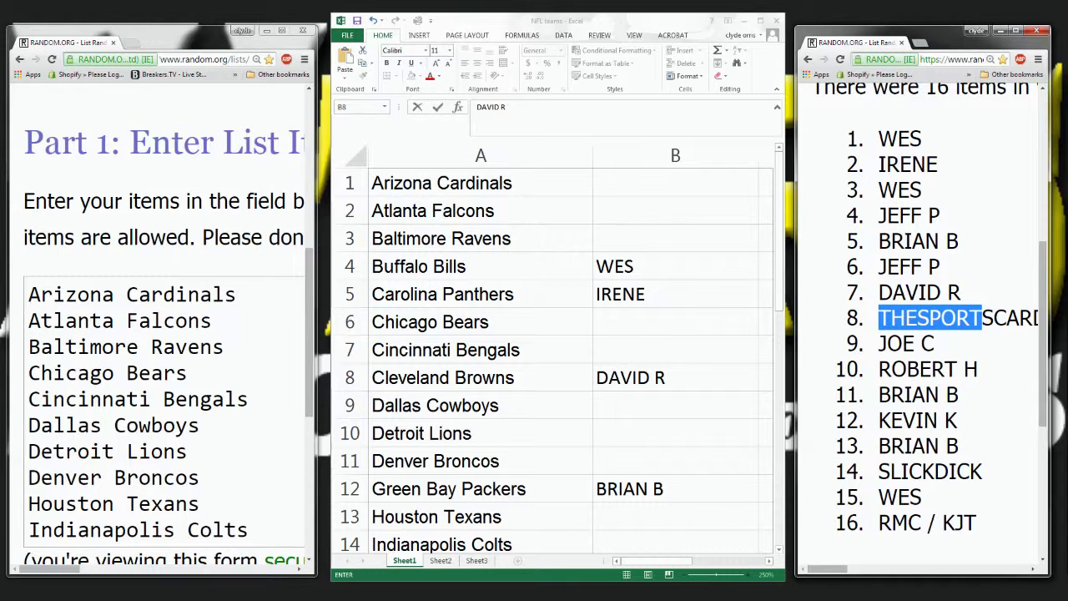
pyautogui.hotkey('alt', 'Tab')
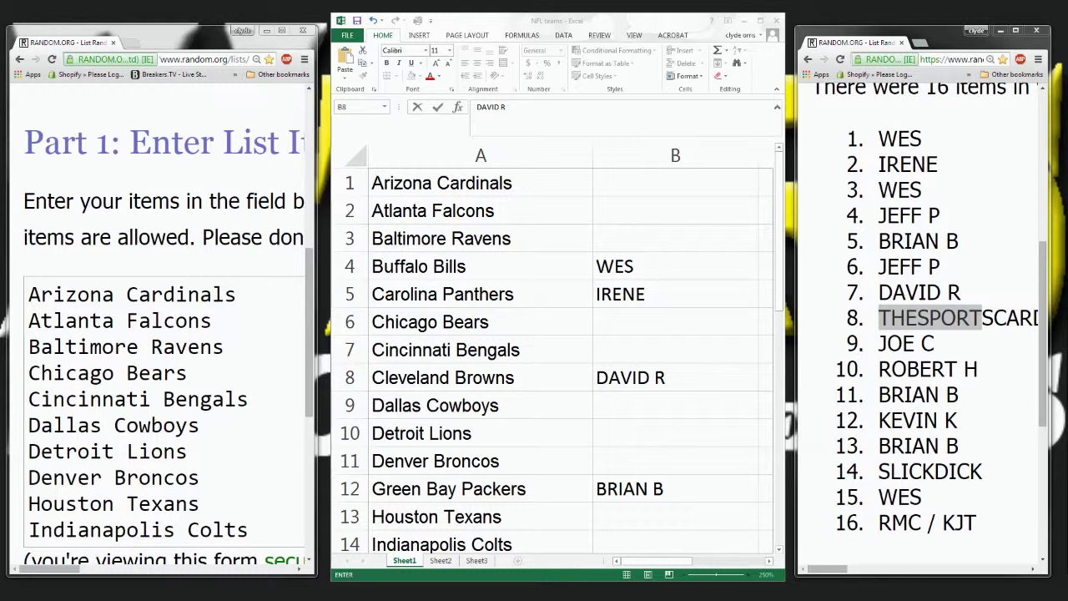
pyautogui.moveTo(777, 234); pyautogui.dragTo(801, 218)
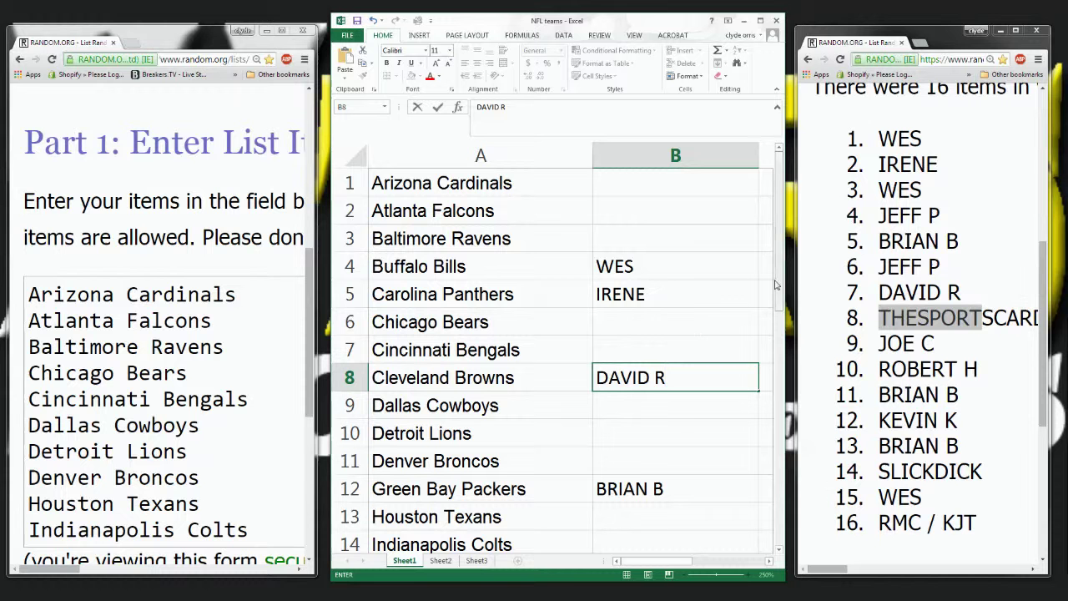
pyautogui.moveTo(778, 280); pyautogui.dragTo(625, 393)
pyautogui.click(654, 357)
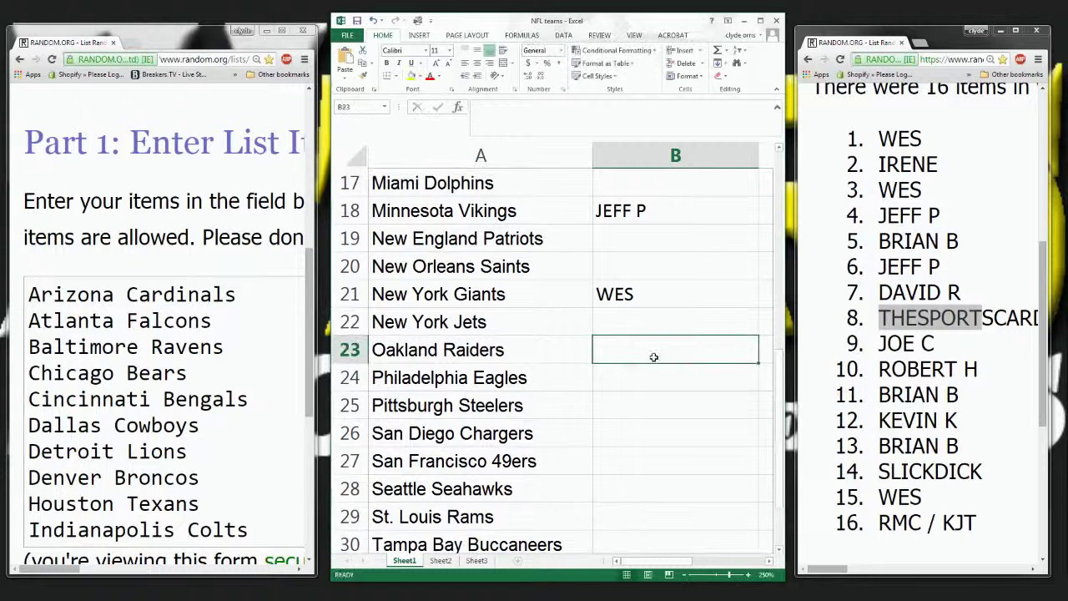
pyautogui.write('THESPO')
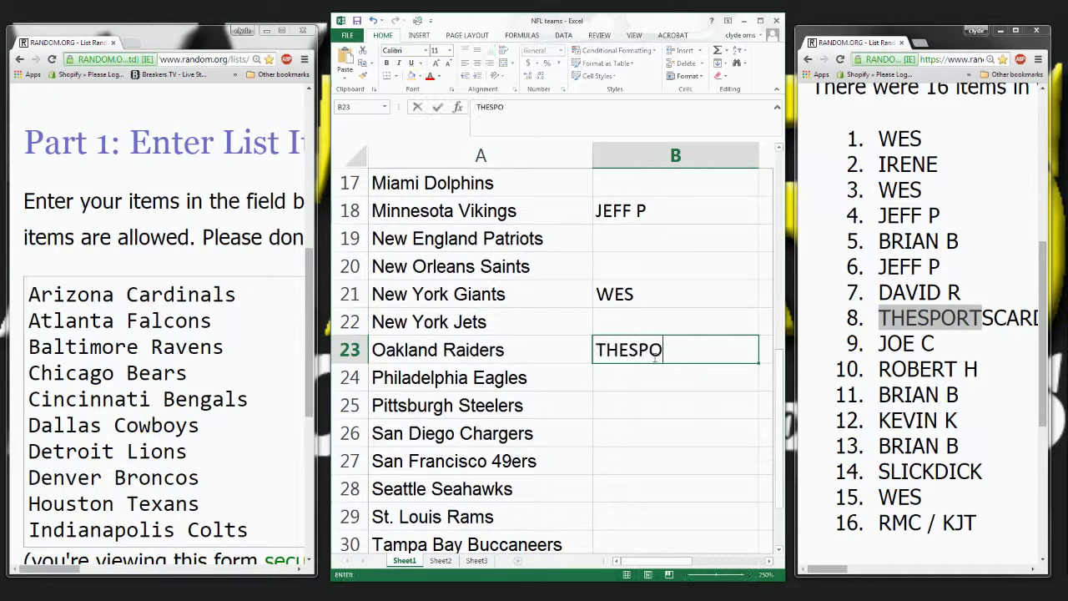
pyautogui.write('RTSCARDSHOP')
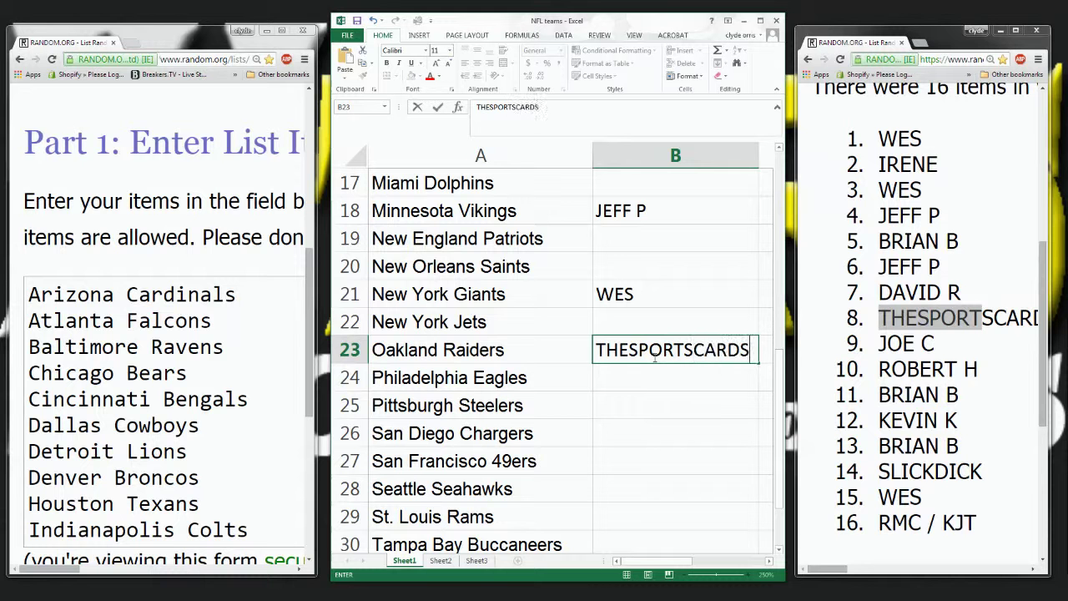
pyautogui.click(528, 352)
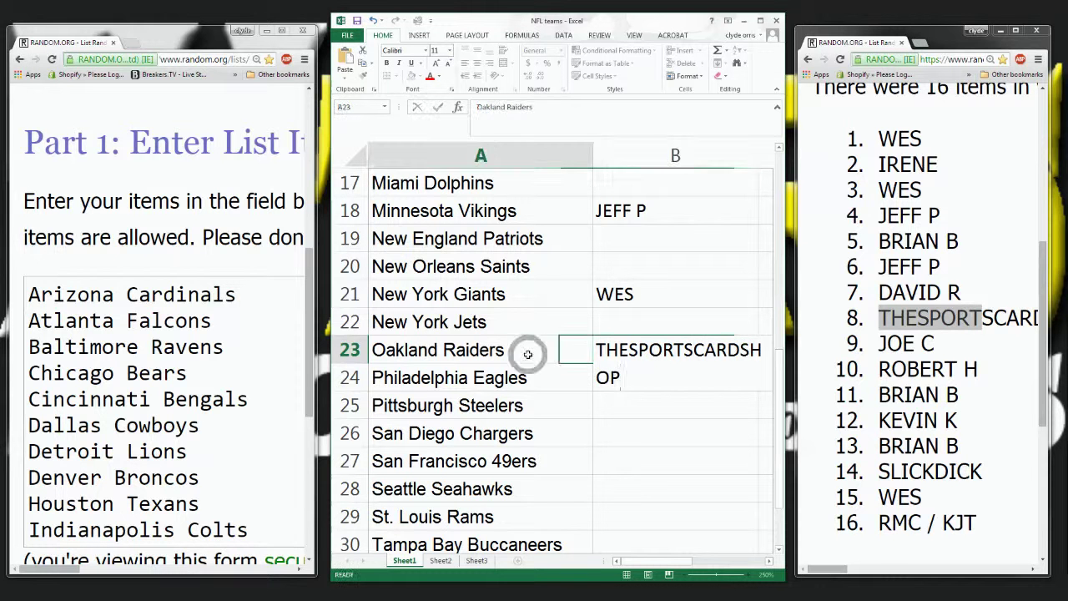
# Step: Remove Oakland Raiders and its leftover blank line from the team list in the randomizer form
pyautogui.click(127, 403)
pyautogui.scroll(-2, 127, 403)
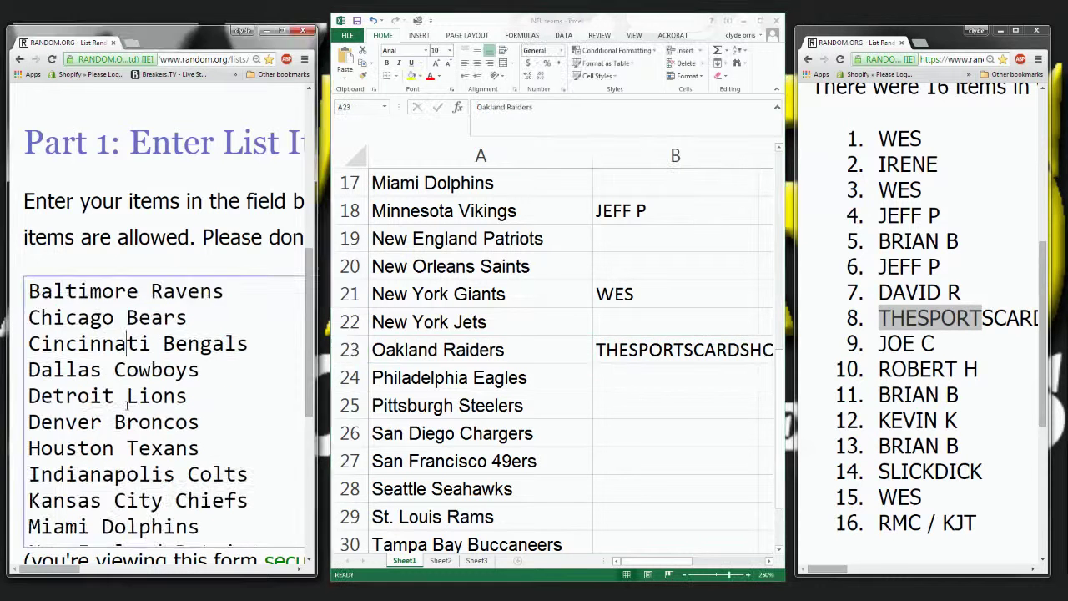
pyautogui.scroll(-1, 126, 403)
pyautogui.moveTo(28, 464); pyautogui.dragTo(272, 469)
pyautogui.press('BackSpace')
pyautogui.press('BackSpace')
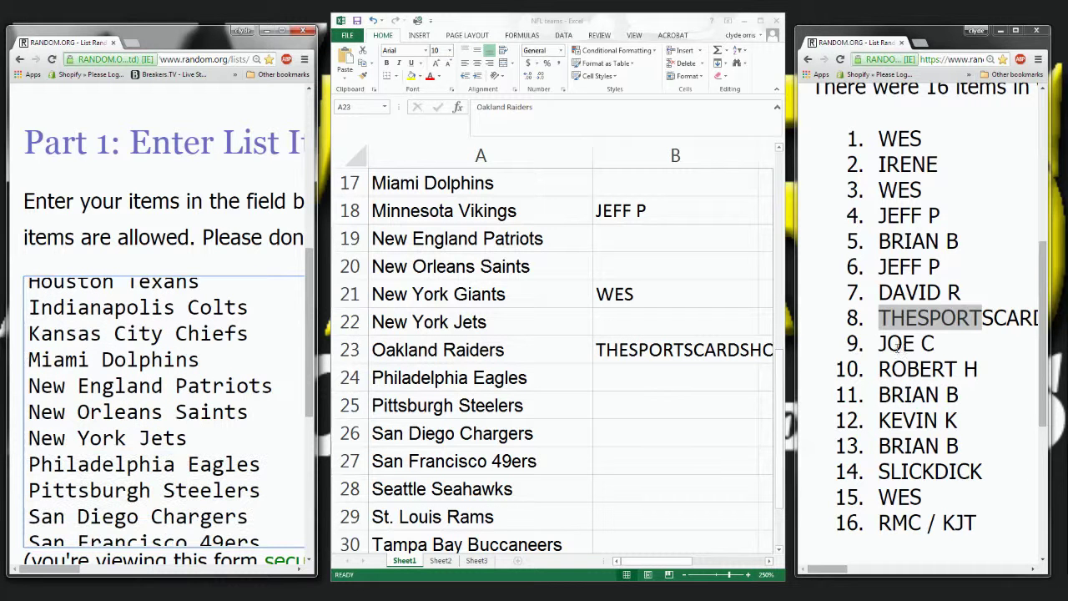
# Step: Highlight the ninth participant in the randomized order and enter that name beside New England Patriots in cell B19
pyautogui.moveTo(877, 344); pyautogui.dragTo(941, 345)
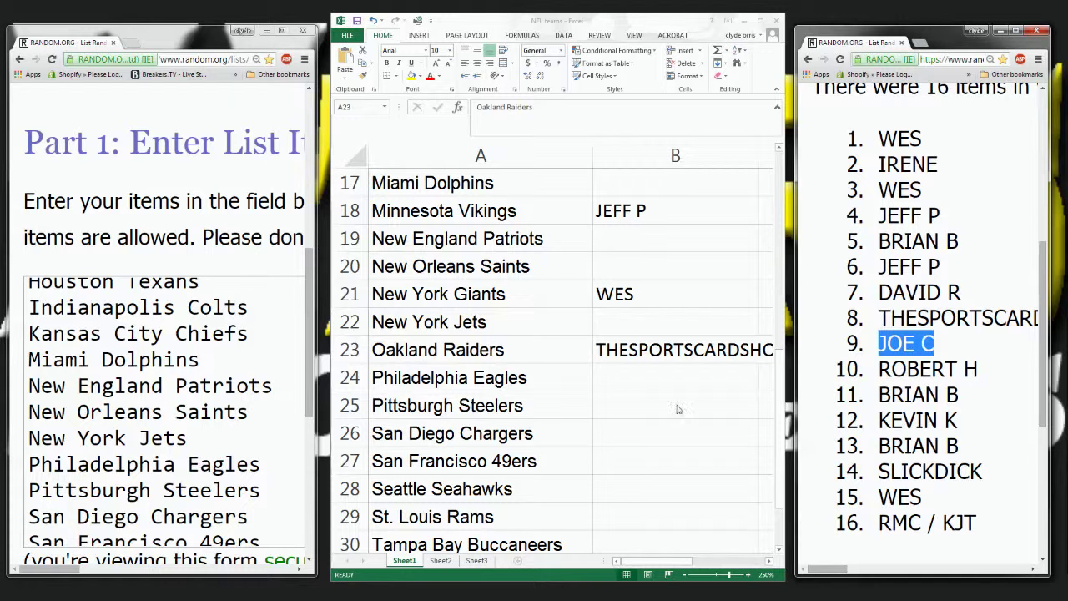
pyautogui.click(619, 233)
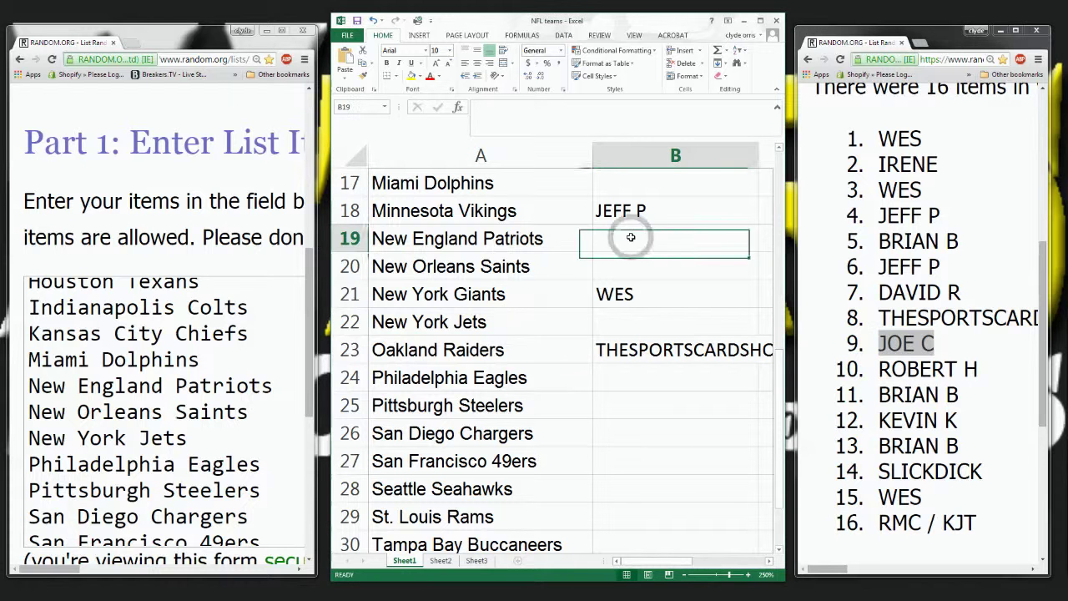
pyautogui.write('JOE C')
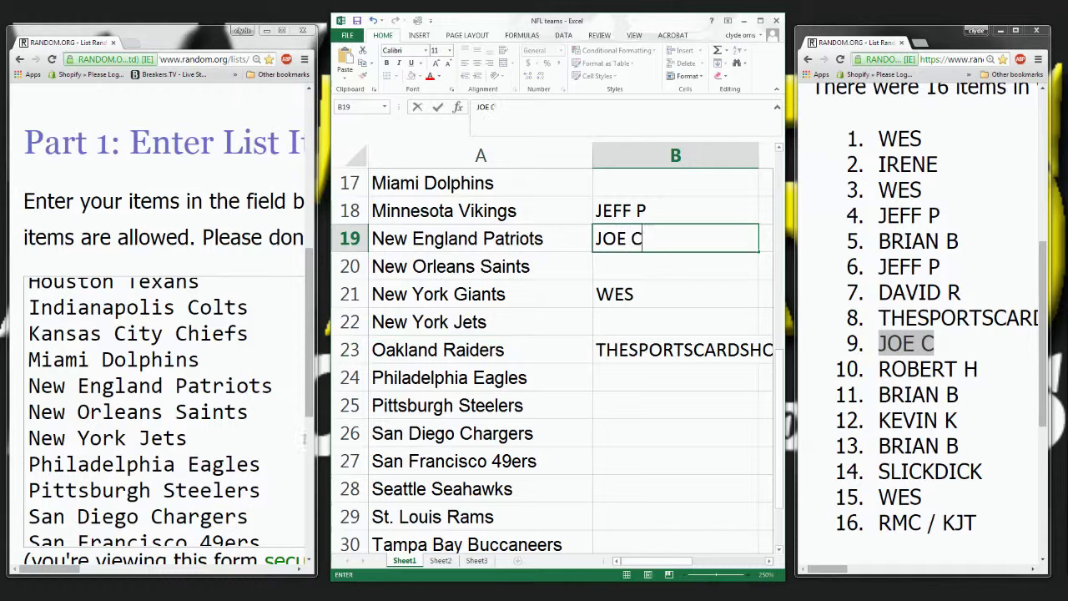
# Step: Remove New England Patriots and its leftover blank line from the team list in the randomizer form
pyautogui.click(157, 386)
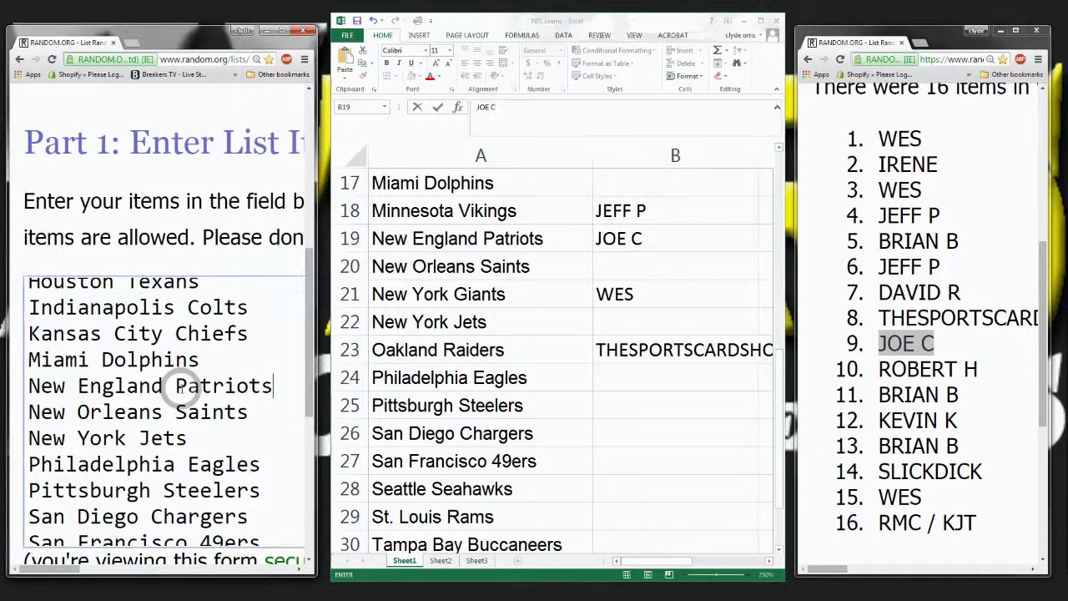
pyautogui.tripleClick(195, 386)
pyautogui.press('BackSpace')
pyautogui.press('BackSpace')
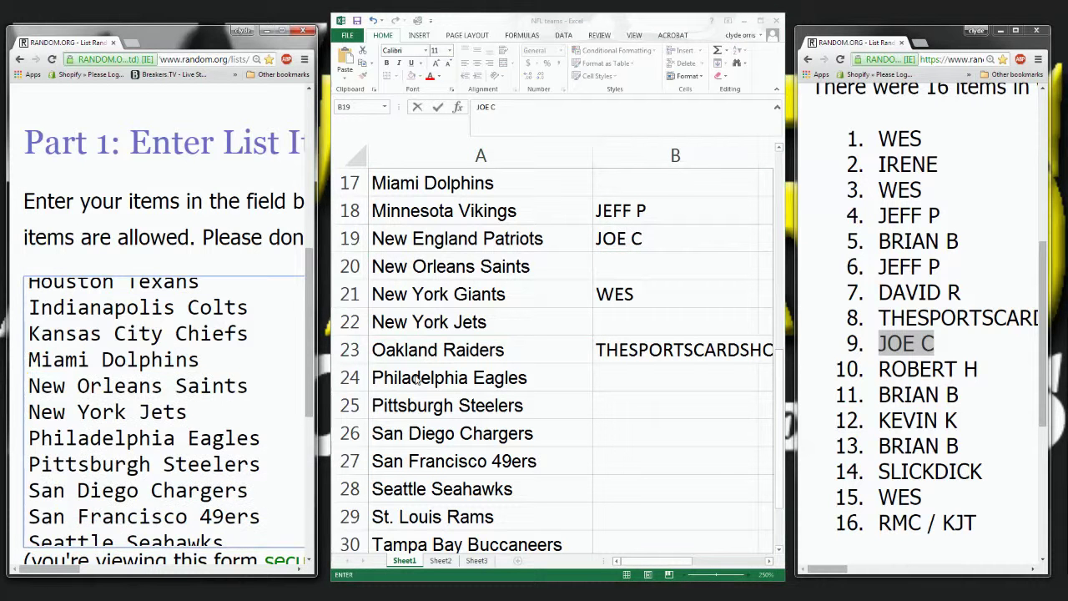
# Step: Highlight the tenth participant in the randomized order and enter that name beside Pittsburgh Steelers in cell B25
pyautogui.click(904, 374)
pyautogui.moveTo(879, 369); pyautogui.dragTo(990, 379)
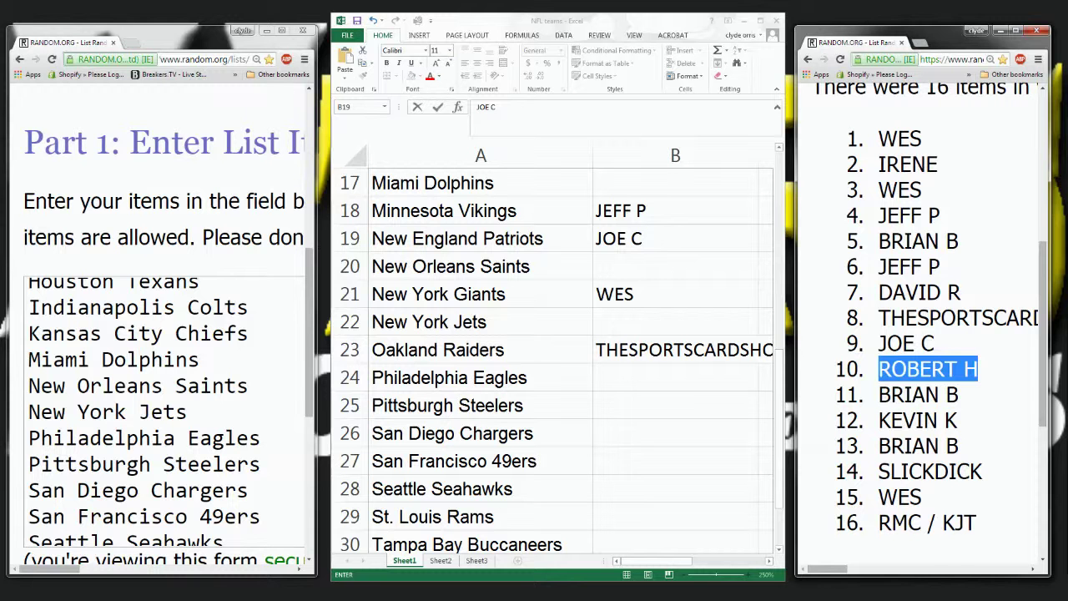
pyautogui.hotkey('alt', 'Tab')
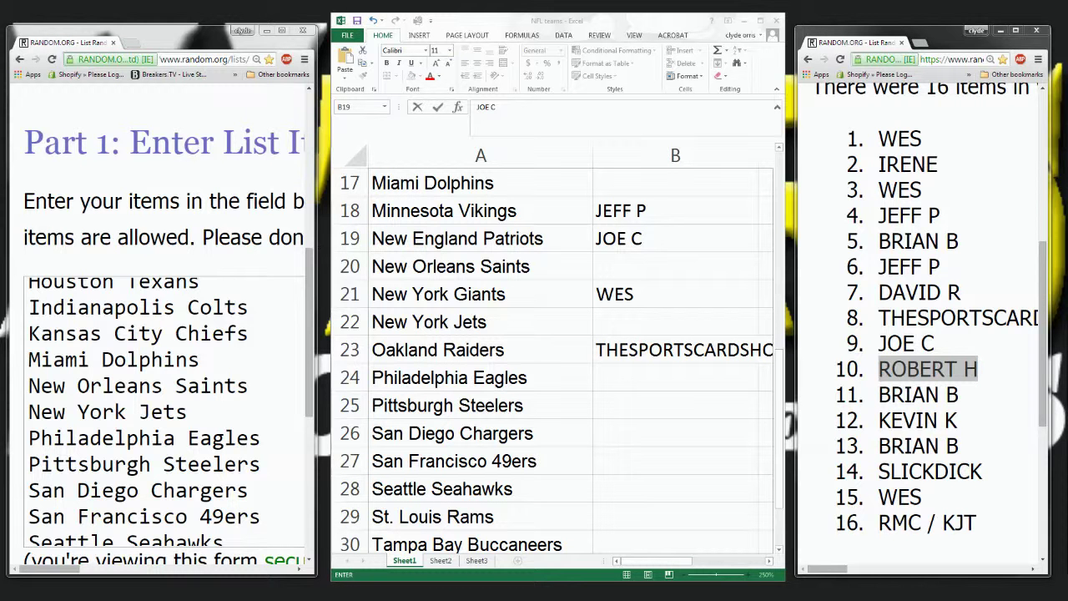
pyautogui.hotkey('alt', 'Tab')
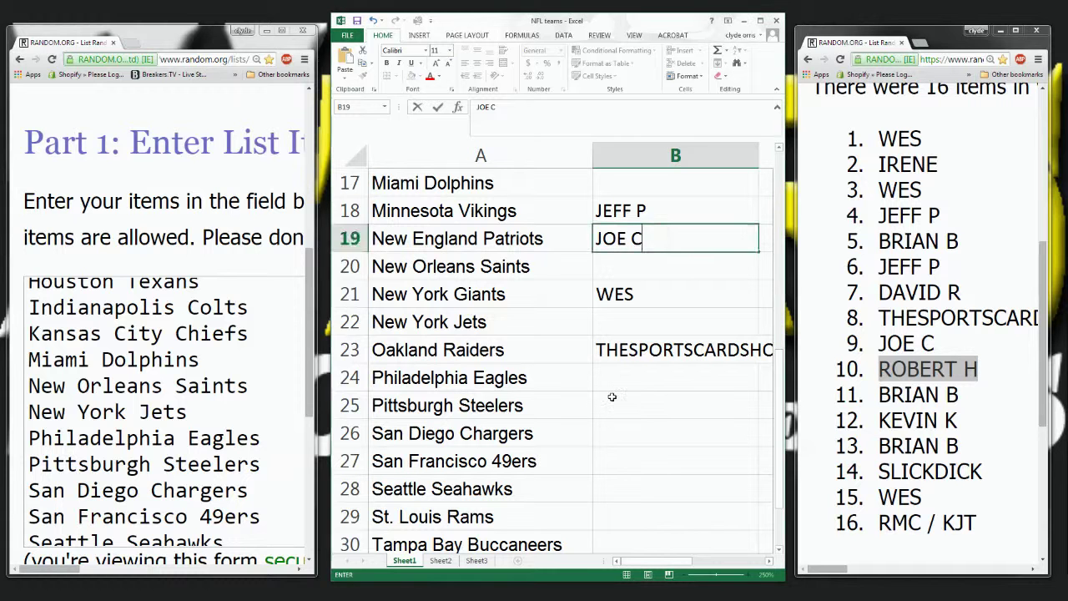
pyautogui.click(644, 405)
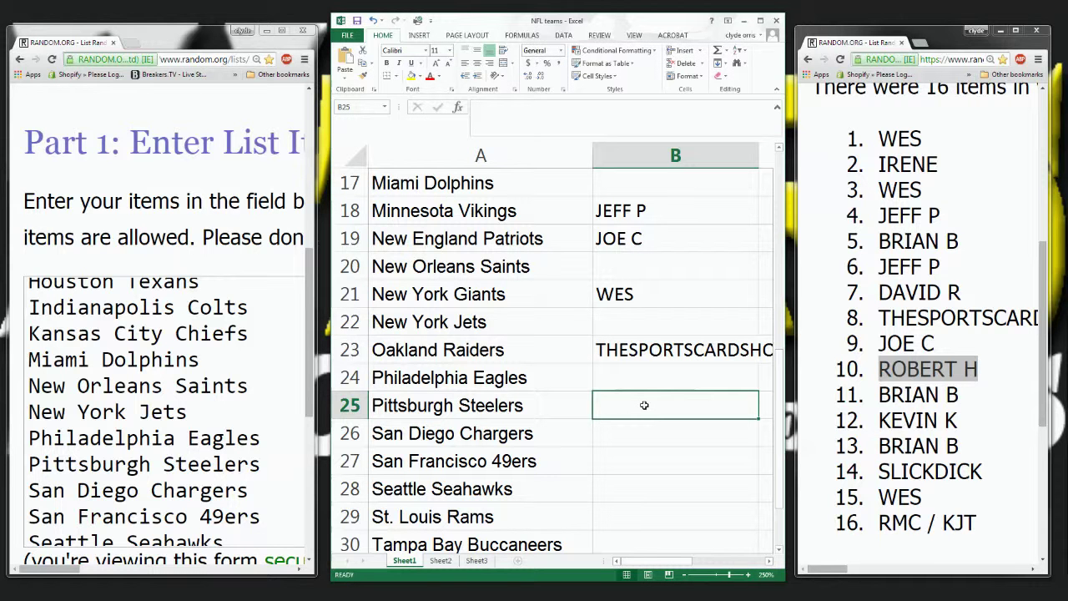
pyautogui.write('ROBERT H')
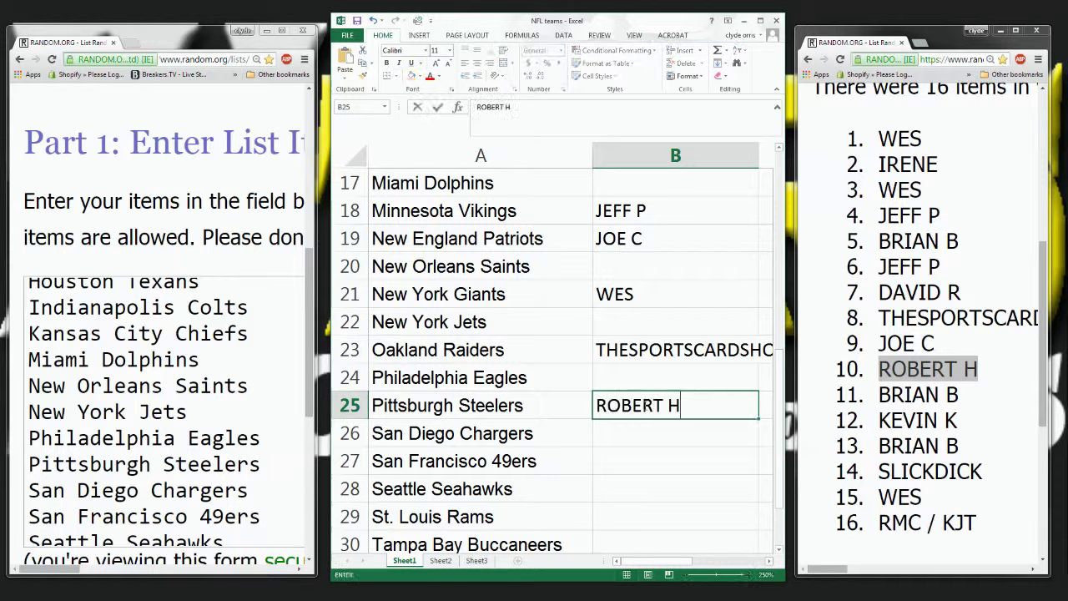
# Step: Remove Pittsburgh Steelers and its leftover blank line from the team list in the randomizer form
pyautogui.hotkey('alt', 'Tab')
pyautogui.moveTo(261, 464); pyautogui.dragTo(28, 464)
pyautogui.press('BackSpace')
pyautogui.press('BackSpace')
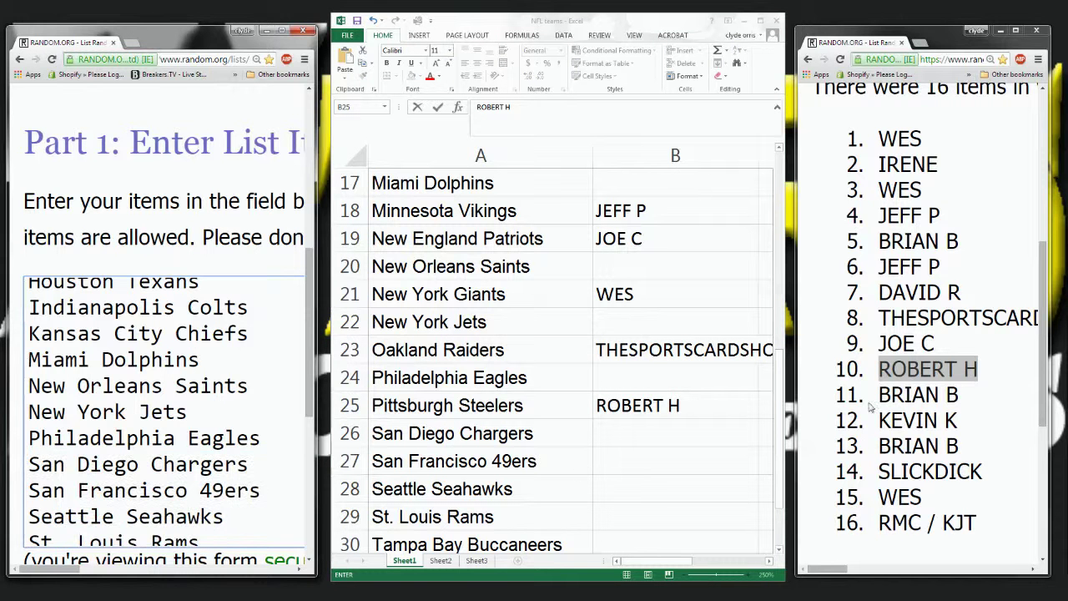
# Step: Highlight the eleventh participant in the randomized order and enter that name beside Seattle Seahawks in cell B28
pyautogui.moveTo(872, 397); pyautogui.dragTo(960, 398)
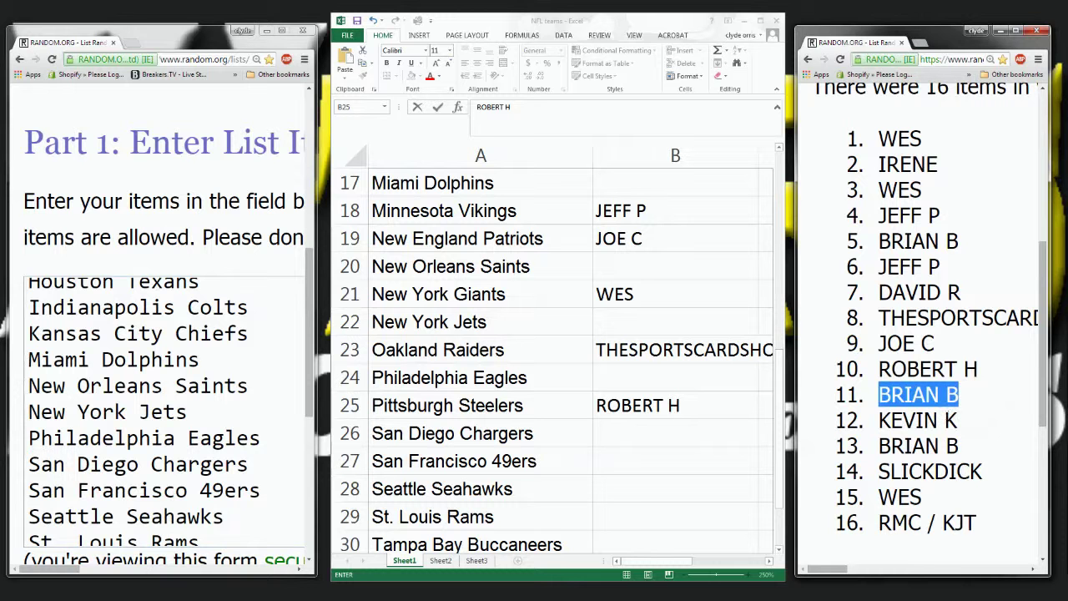
pyautogui.hotkey('alt', 'Tab')
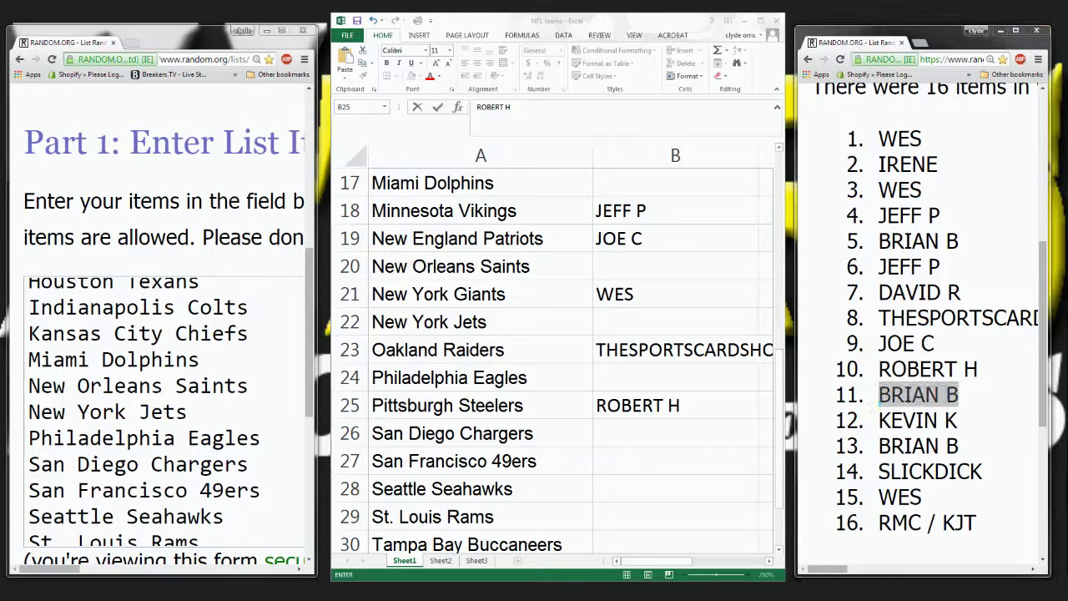
pyautogui.click(629, 493)
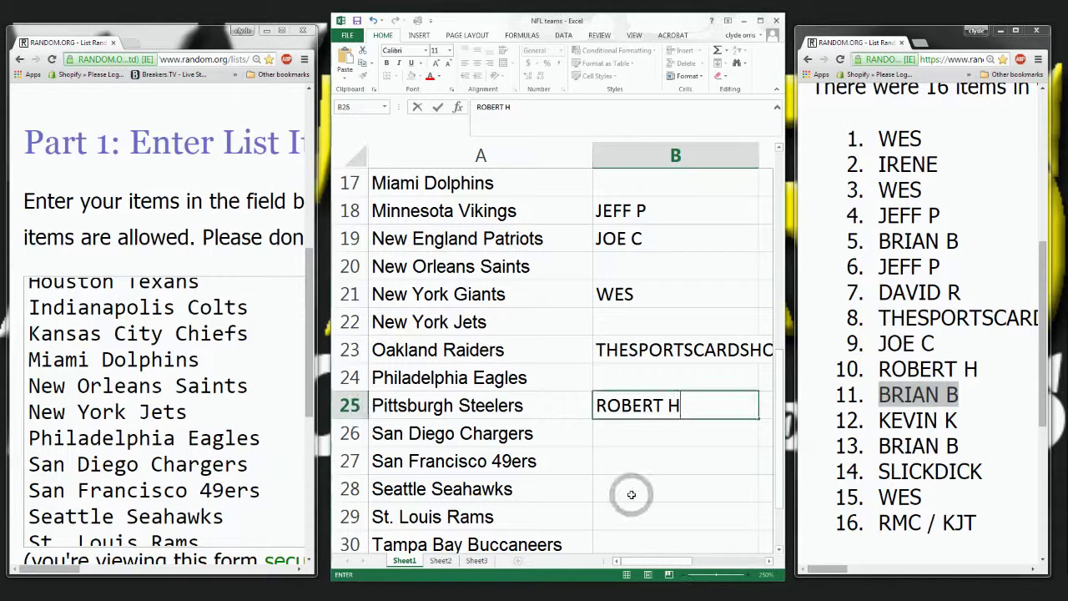
pyautogui.write('BRIAN B')
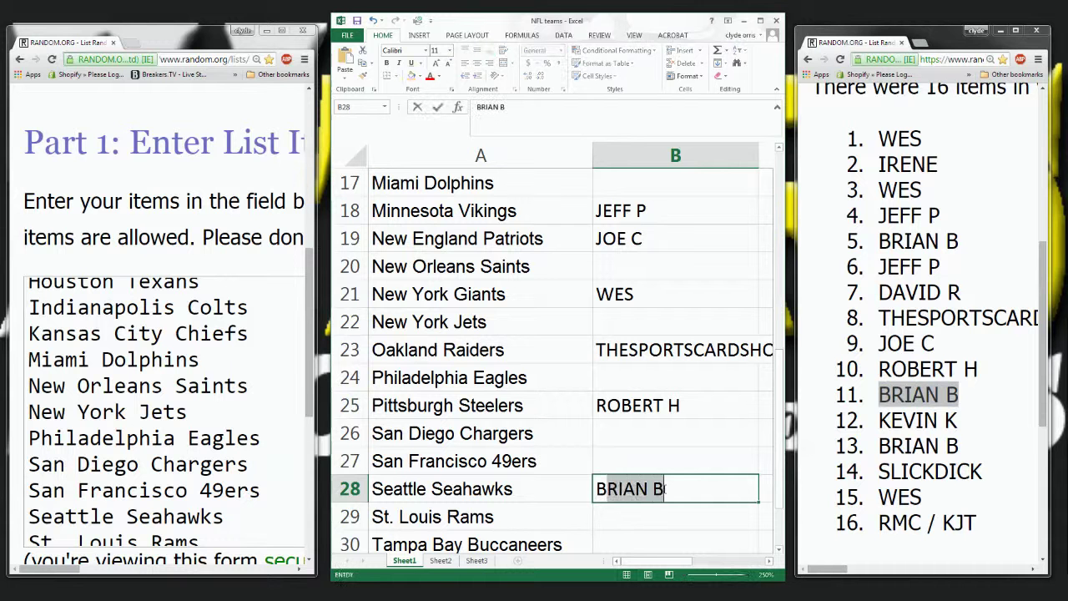
# Step: Remove Seattle Seahawks and its leftover blank line from the team list in the randomizer form
pyautogui.click(156, 456)
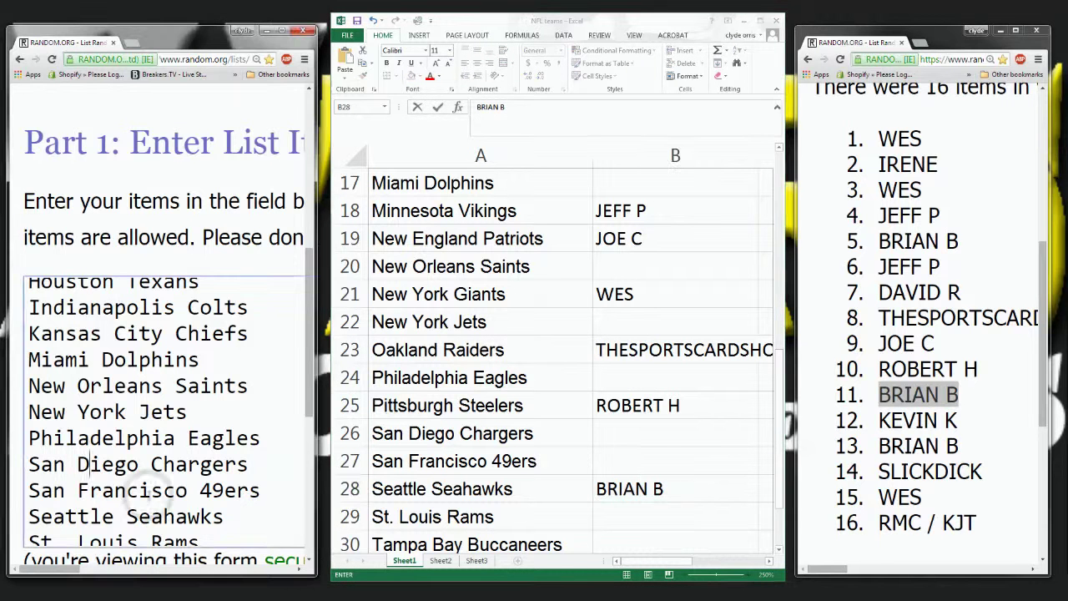
pyautogui.moveTo(224, 518); pyautogui.dragTo(305, 519)
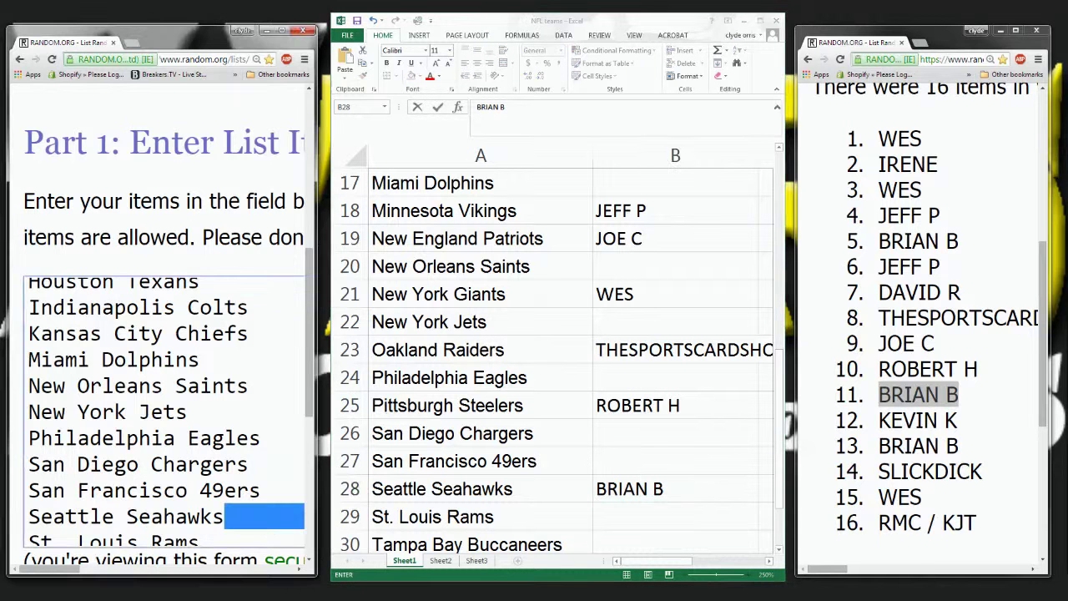
pyautogui.click(58, 518)
pyautogui.moveTo(226, 518); pyautogui.dragTo(28, 517)
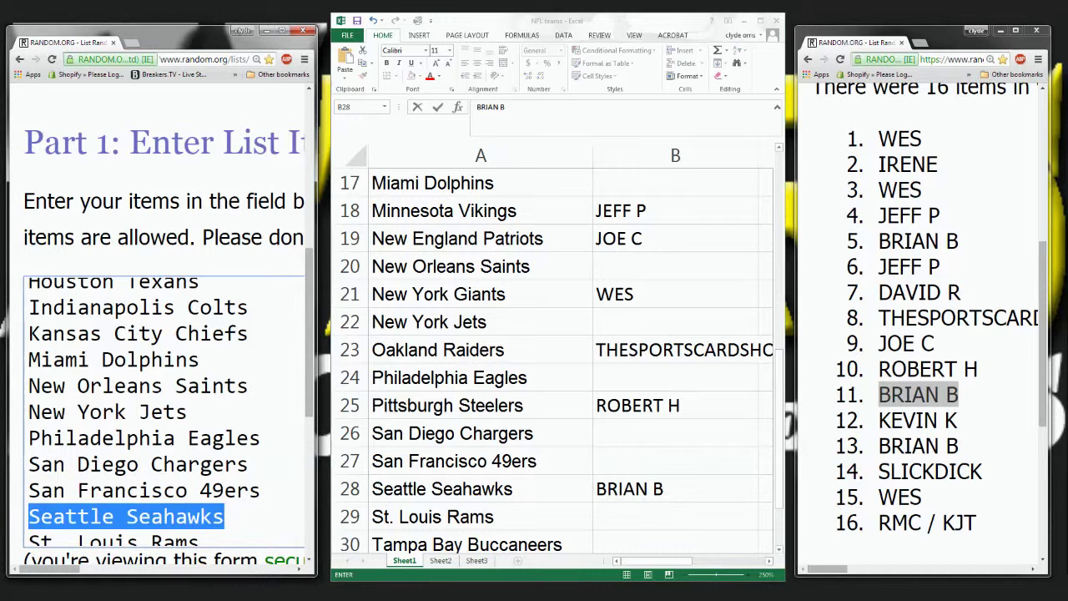
pyautogui.press('BackSpace')
pyautogui.press('BackSpace')
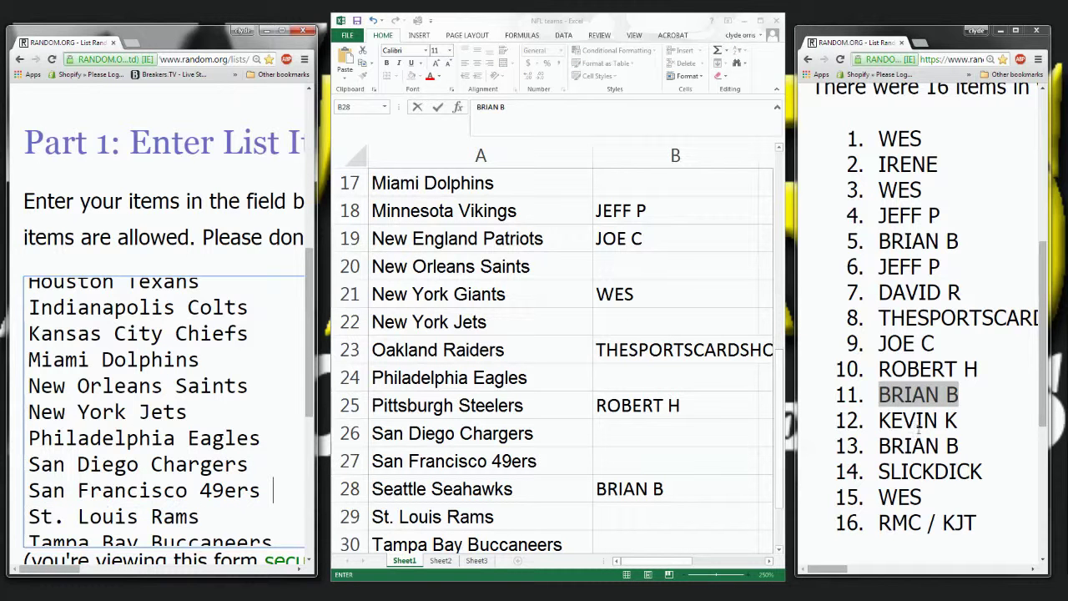
# Step: Highlight the twelfth participant in the randomized order and enter that name beside Cincinnati Bengals in cell B7
pyautogui.moveTo(880, 423); pyautogui.dragTo(954, 421)
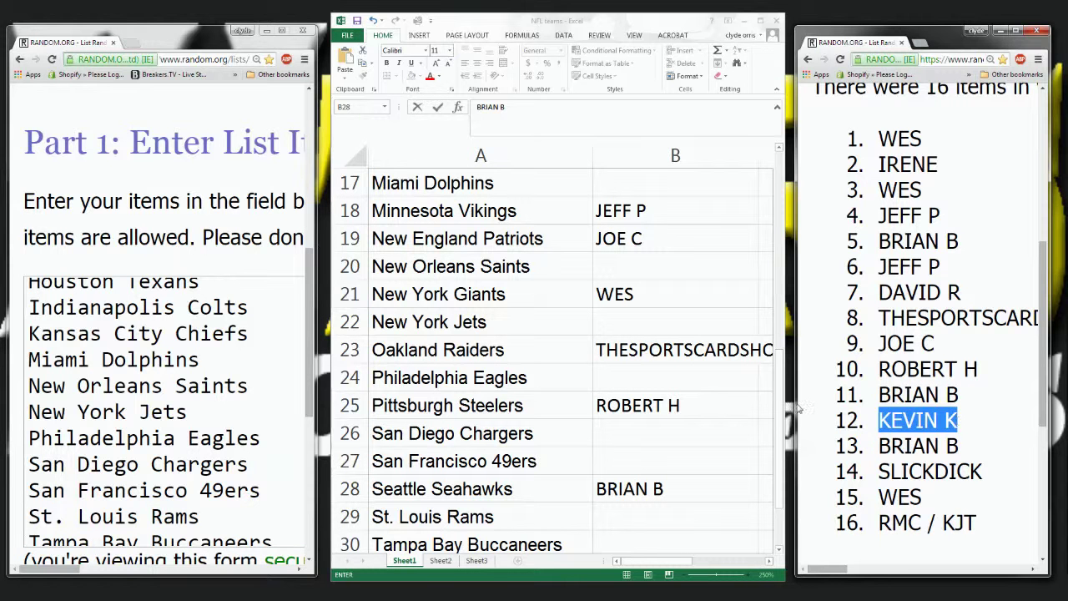
pyautogui.scroll(4, 613, 381)
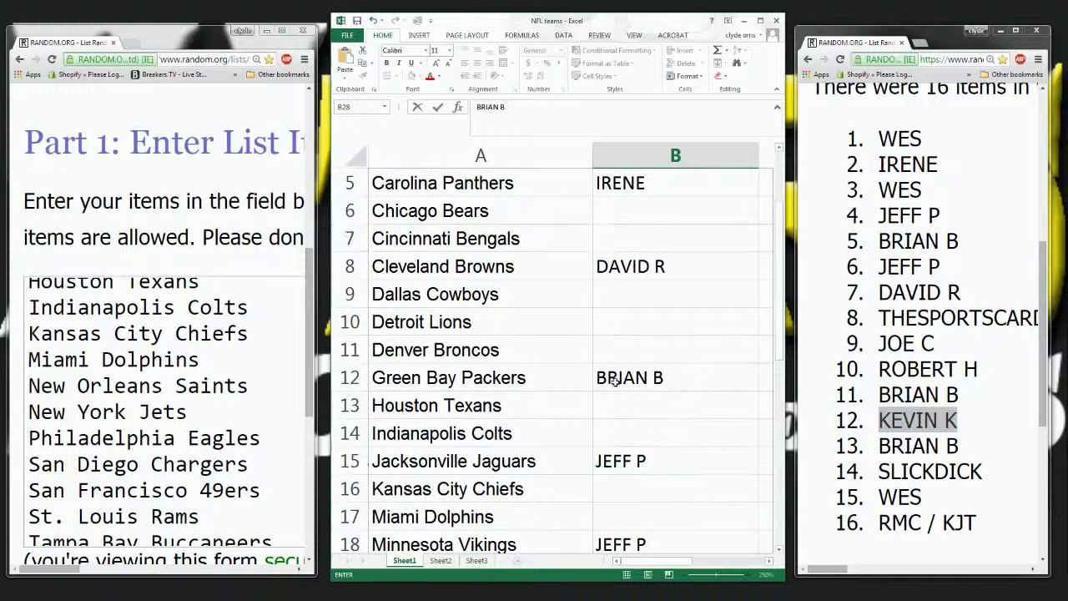
pyautogui.click(645, 247)
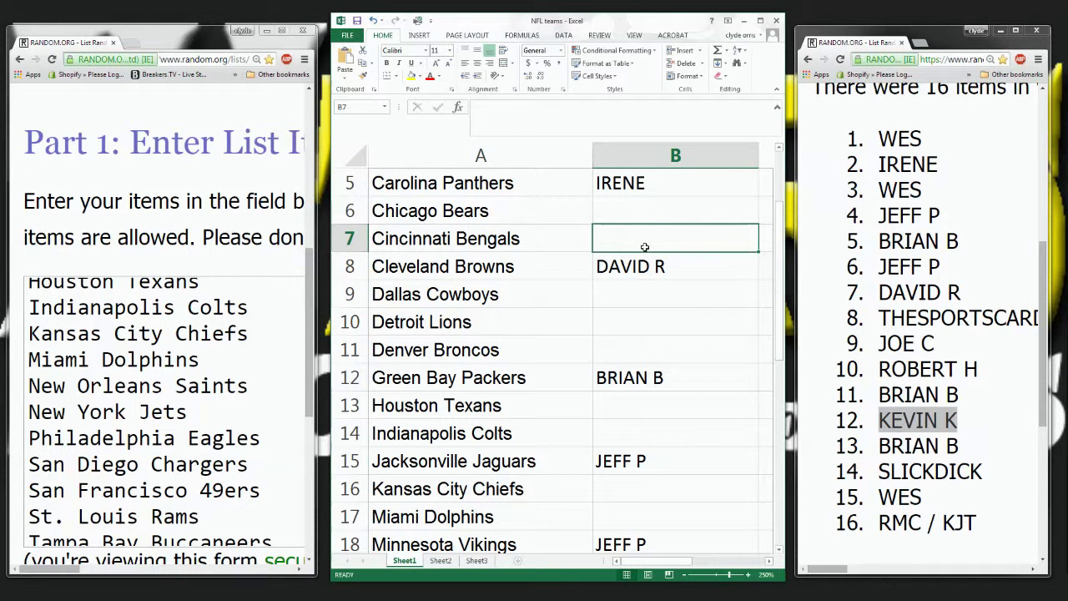
pyautogui.write('KEVIN K')
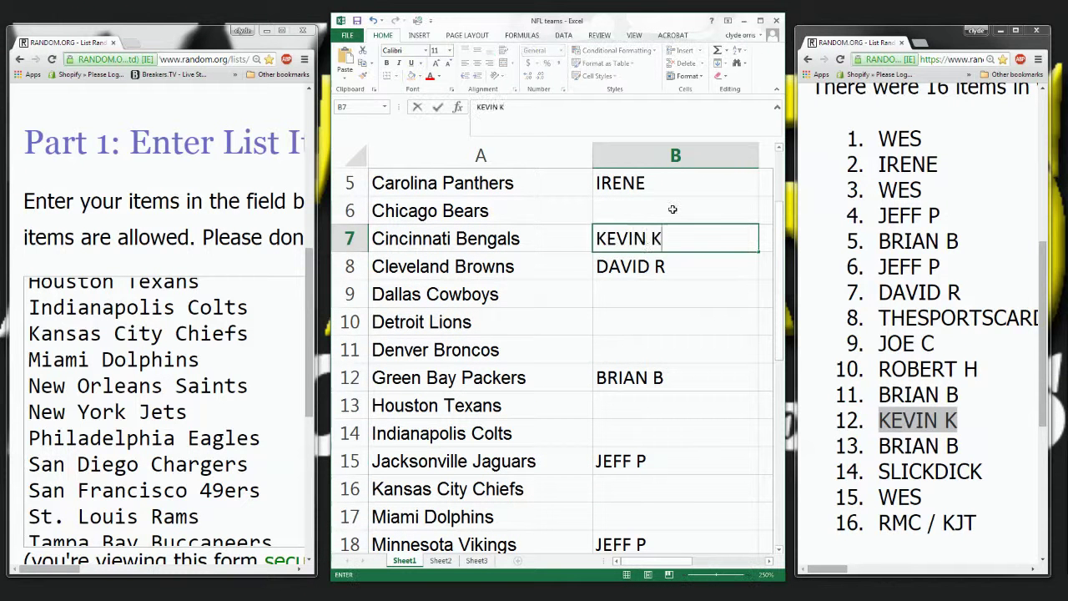
# Step: Highlight the thirteenth participant in the randomized order and remove Cincinnati Bengals with its leftover blank line from the randomizer's team list
pyautogui.moveTo(880, 446); pyautogui.dragTo(960, 448)
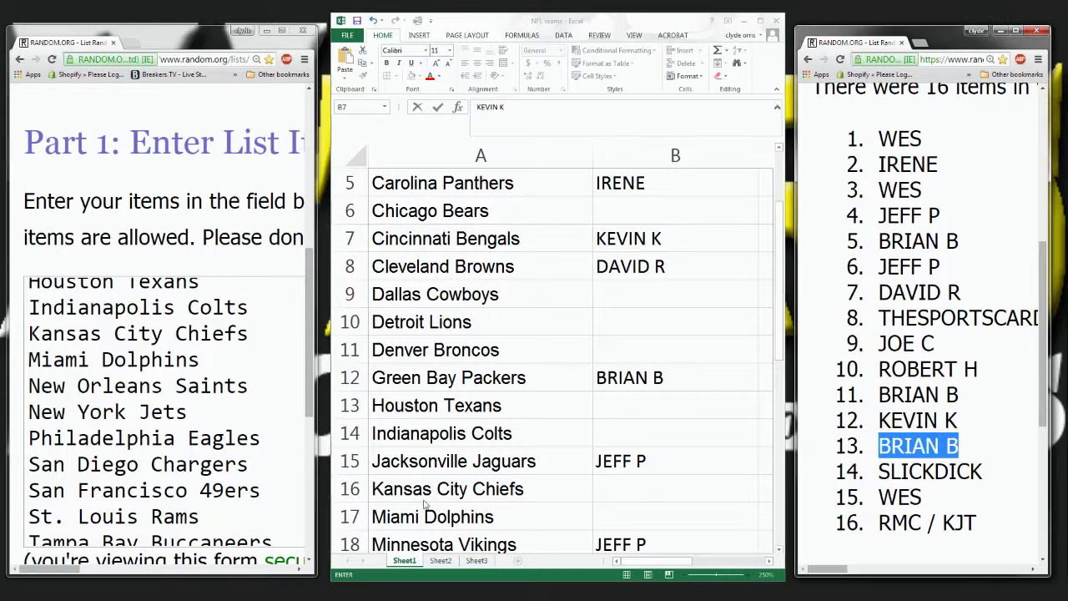
pyautogui.click(115, 387)
pyautogui.scroll(3, 112, 397)
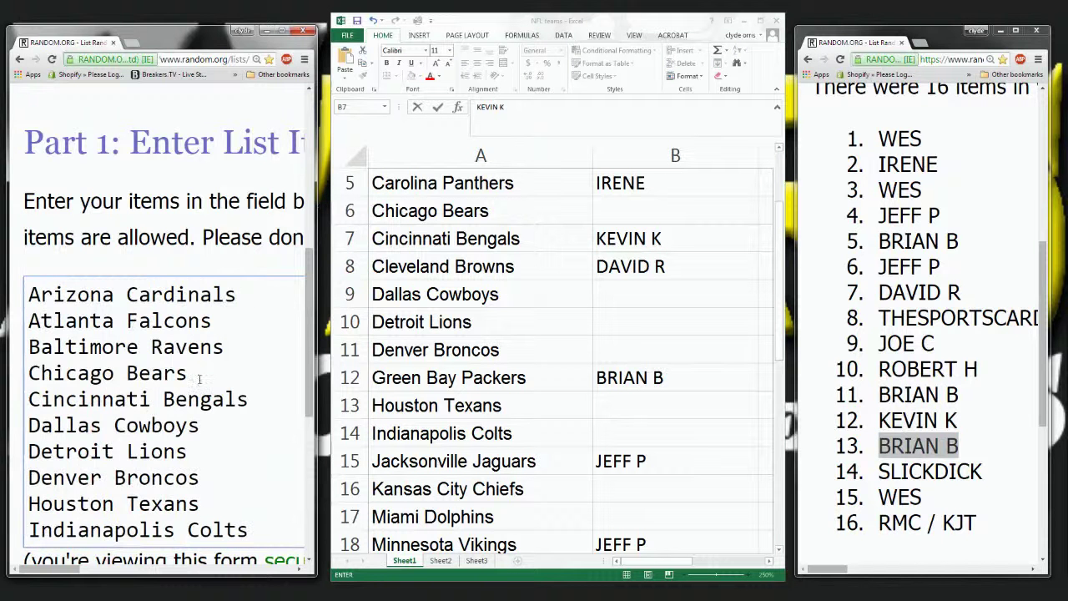
pyautogui.tripleClick(251, 400)
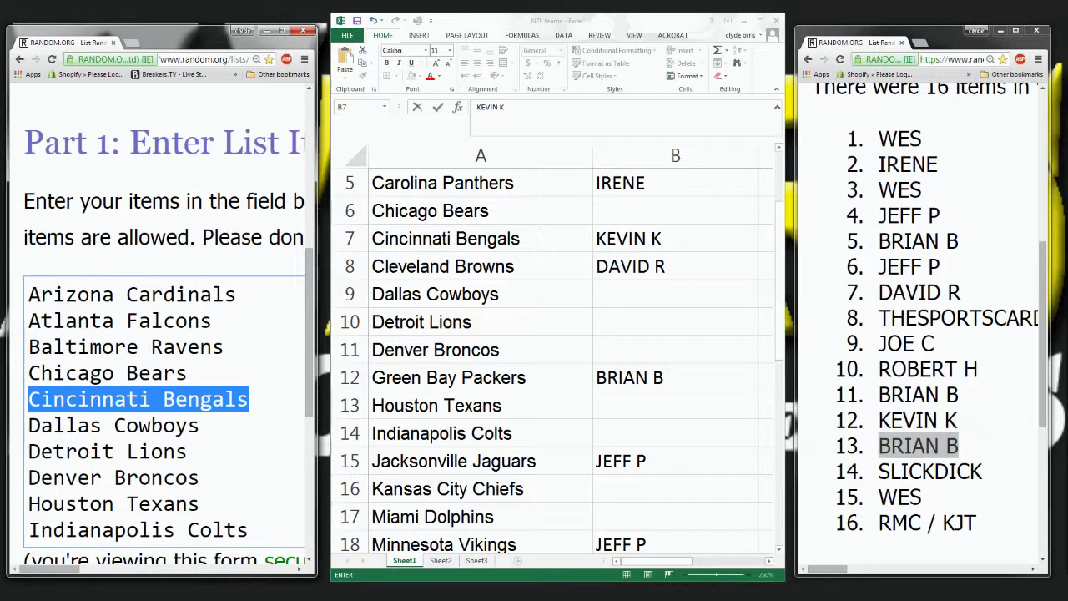
pyautogui.press('BackSpace')
pyautogui.press('BackSpace')
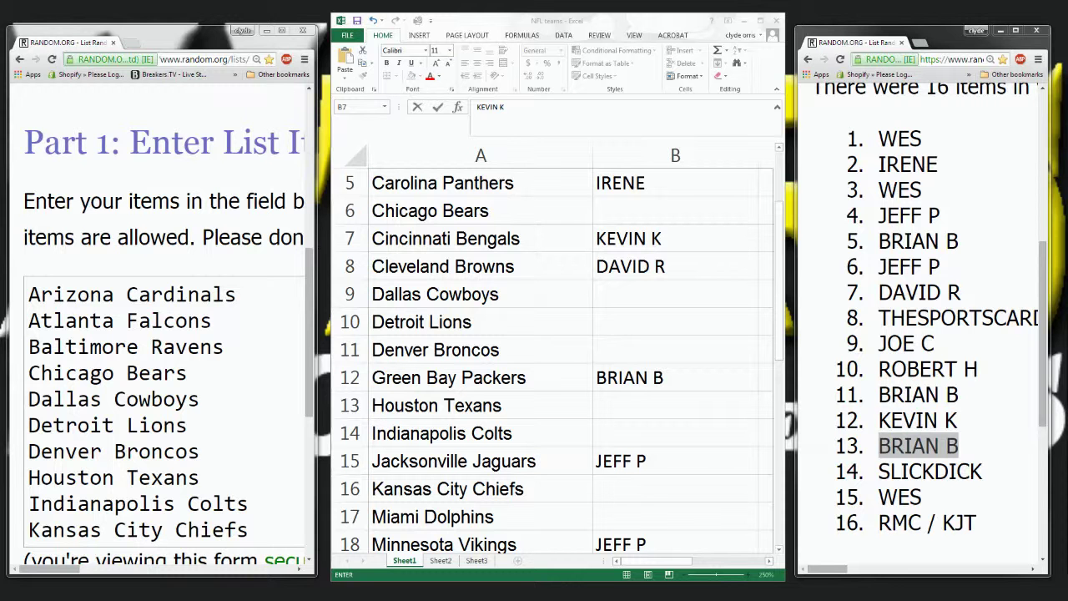
# Step: Enter the thirteenth participant's name beside Houston Texans in cell B13
pyautogui.click(622, 322)
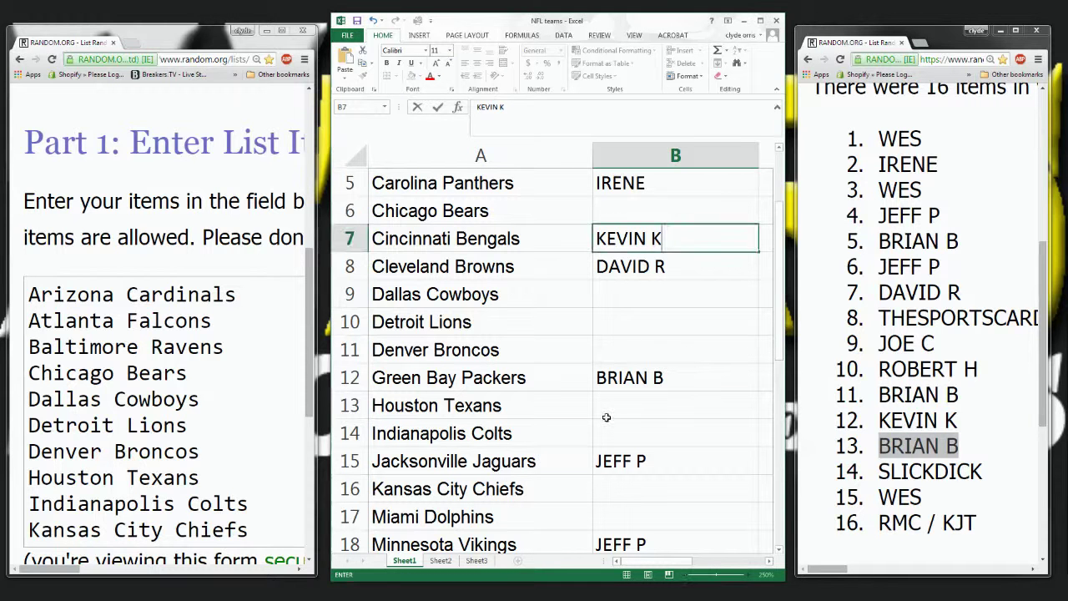
pyautogui.click(610, 412)
pyautogui.write('B')
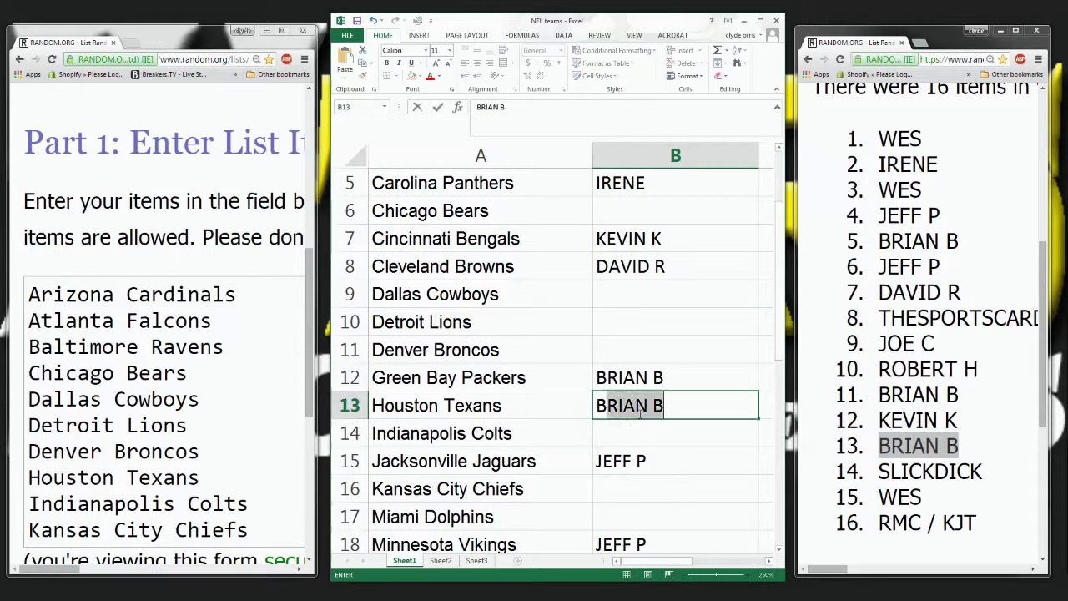
pyautogui.write('RIAN B')
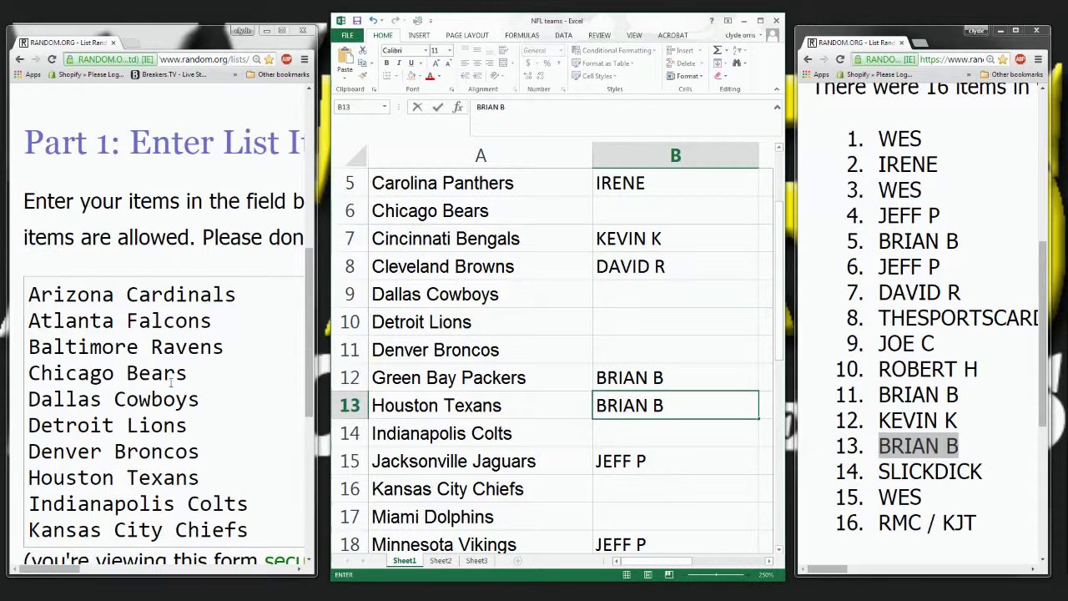
# Step: Remove Houston Texans and its leftover blank line from the team list in the randomizer form
pyautogui.click(171, 381)
pyautogui.moveTo(205, 477); pyautogui.dragTo(11, 472)
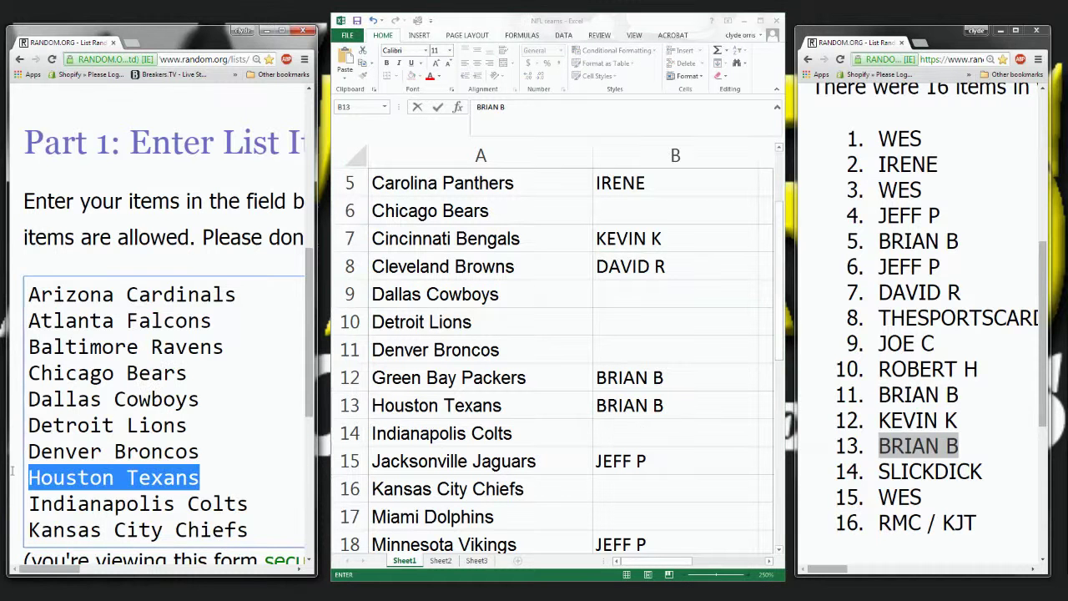
pyautogui.press('BackSpace')
pyautogui.press('BackSpace')
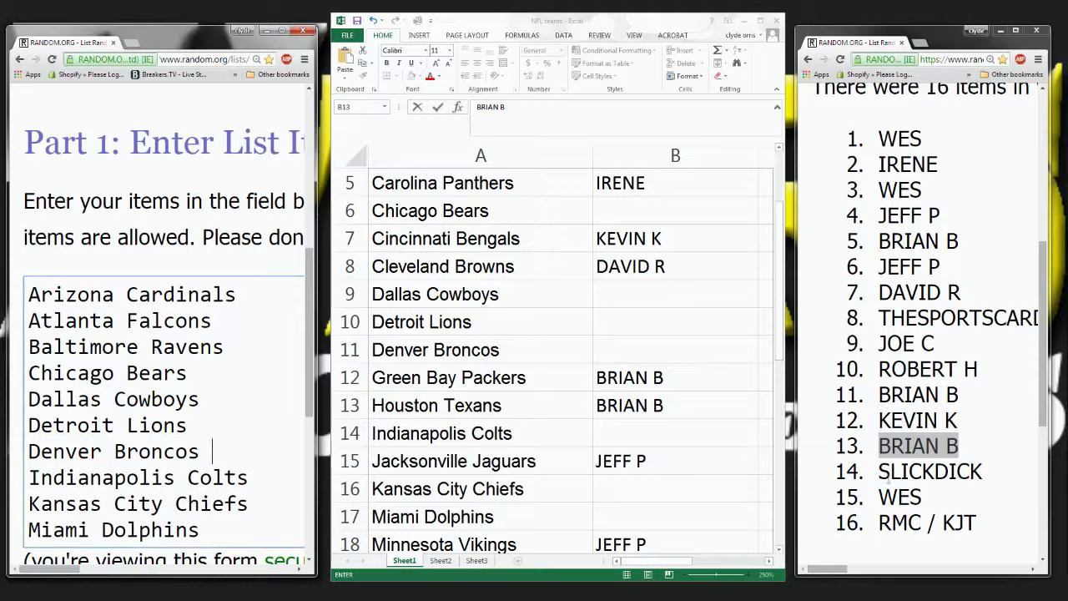
# Step: Highlight the fourteenth participant in the randomized order and enter that name beside Kansas City Chiefs in cell B16
pyautogui.moveTo(878, 472); pyautogui.dragTo(993, 478)
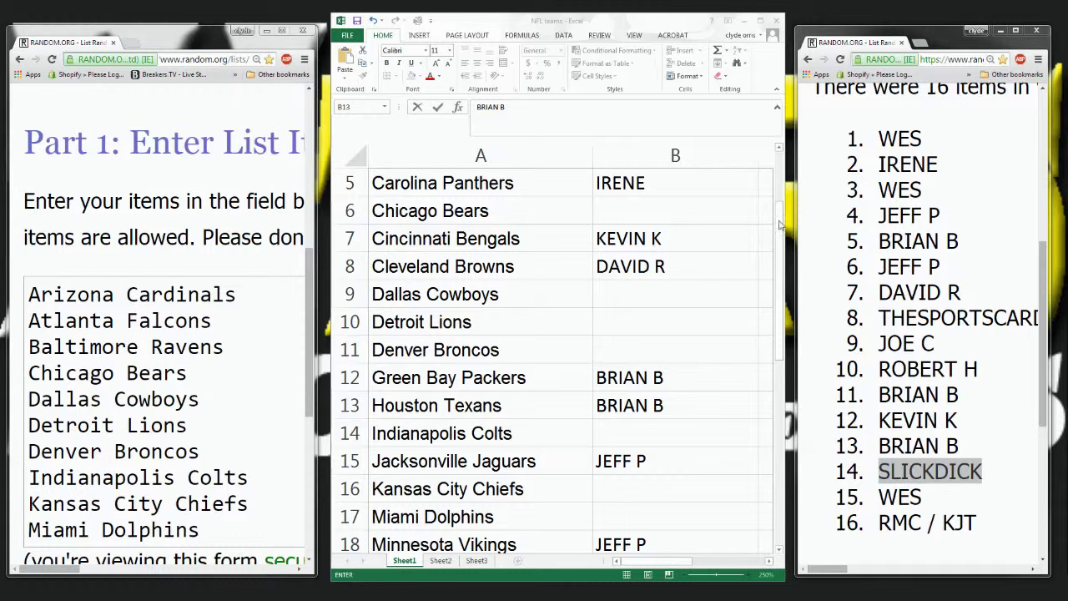
pyautogui.moveTo(780, 224); pyautogui.dragTo(771, 428)
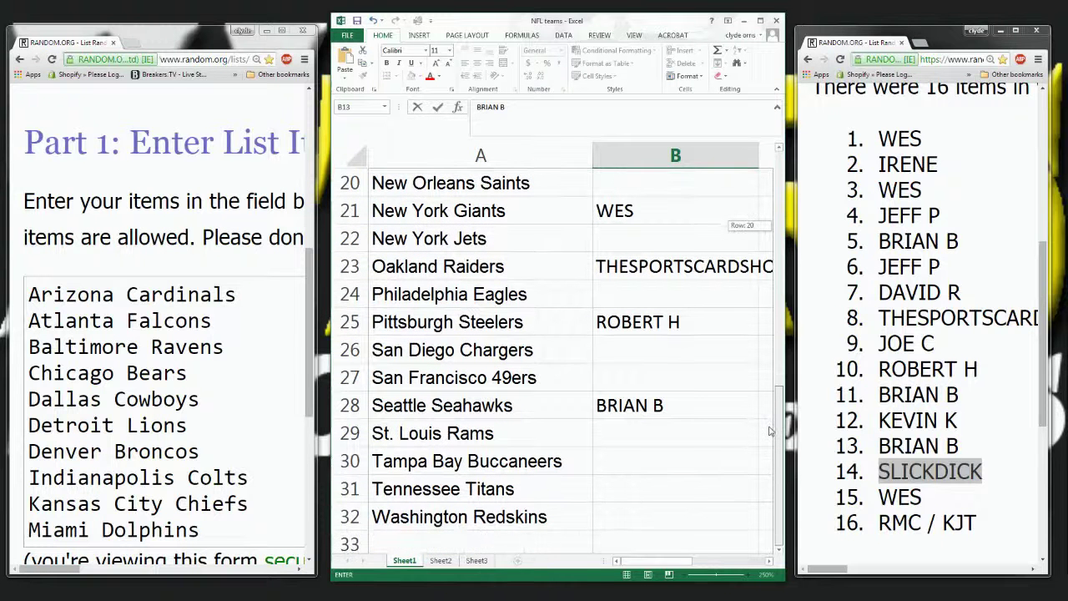
pyautogui.moveTo(778, 417); pyautogui.dragTo(773, 286)
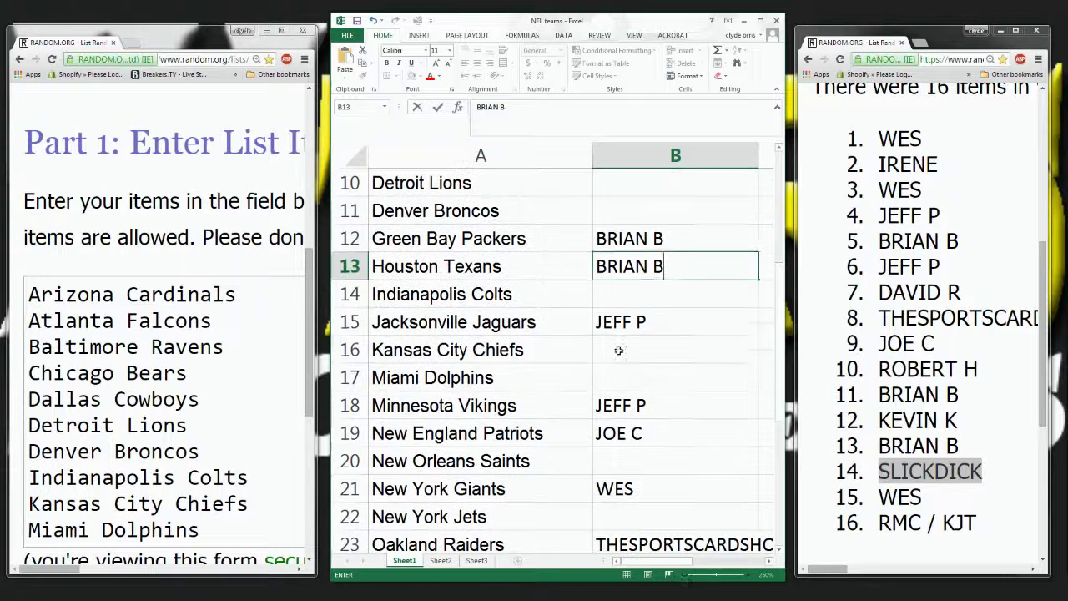
pyautogui.click(648, 352)
pyautogui.write('SLICKDICK')
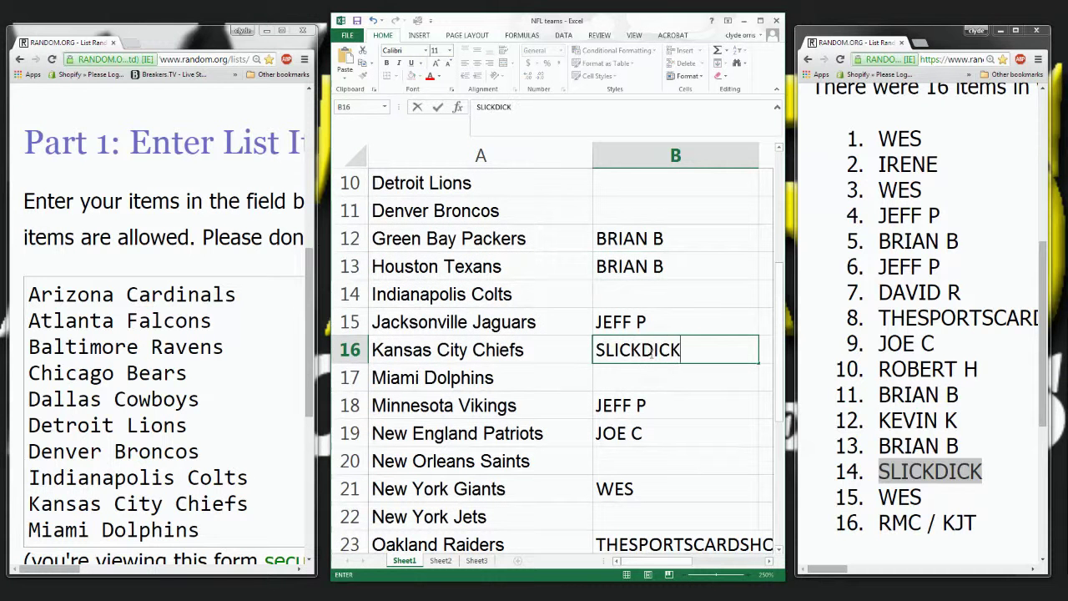
# Step: Remove Kansas City Chiefs and its leftover blank line from the team list in the randomizer form
pyautogui.click(216, 390)
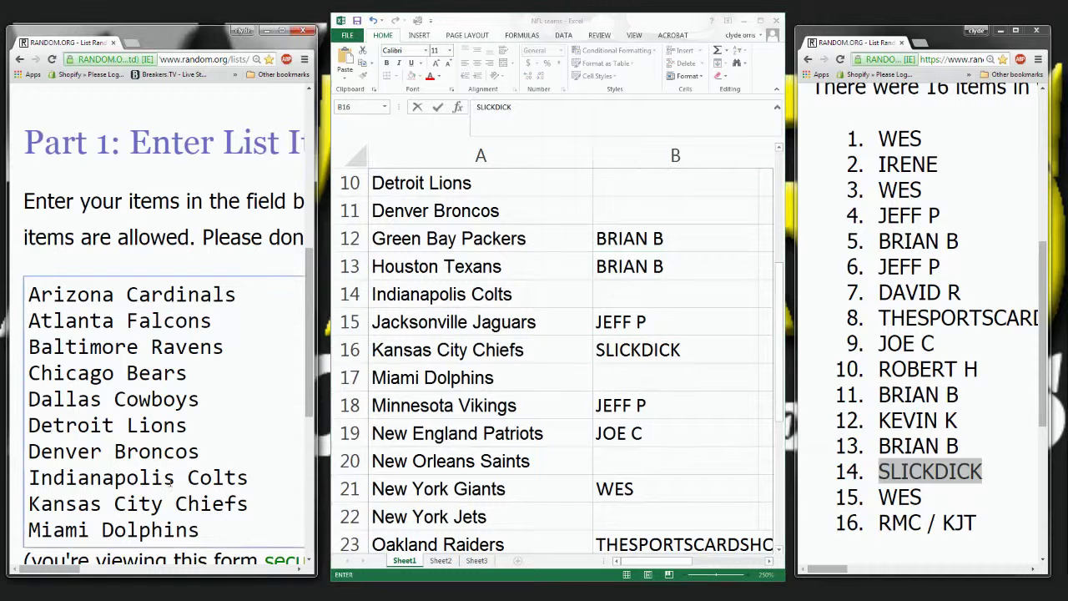
pyautogui.tripleClick(117, 504)
pyautogui.press('BackSpace')
pyautogui.press('BackSpace')
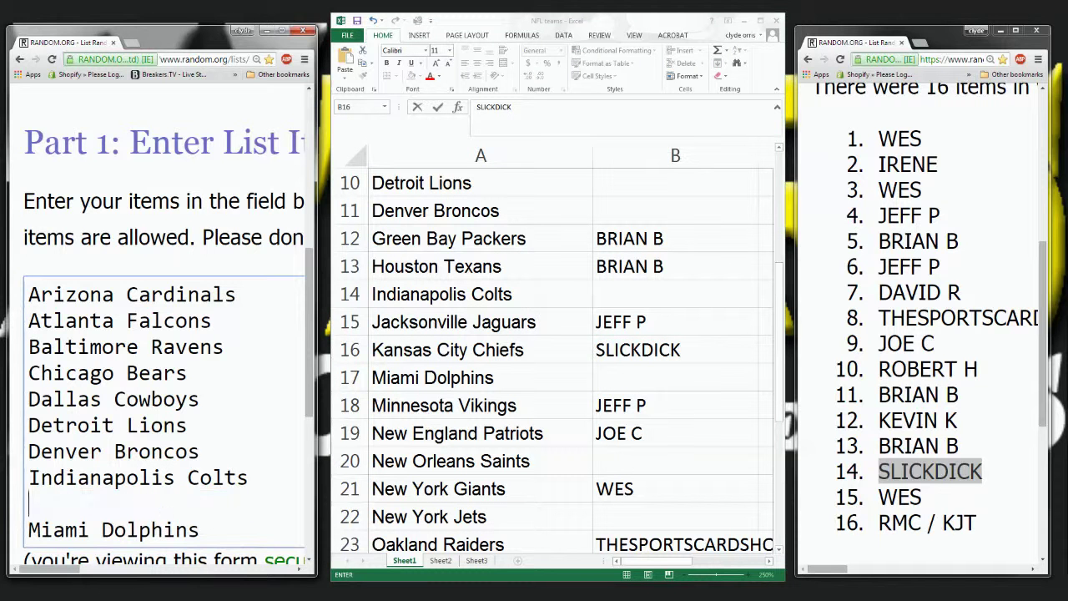
# Step: Highlight the fifteenth participant in the randomized order and enter that name beside San Francisco 49ers in cell B27
pyautogui.moveTo(937, 498); pyautogui.dragTo(875, 499)
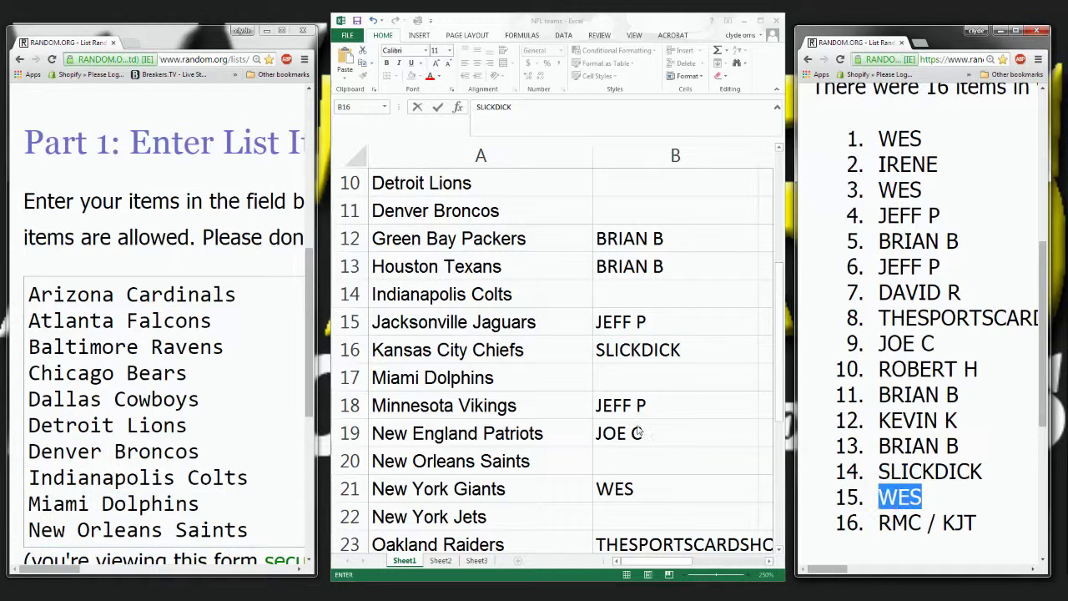
pyautogui.moveTo(782, 381); pyautogui.dragTo(781, 500)
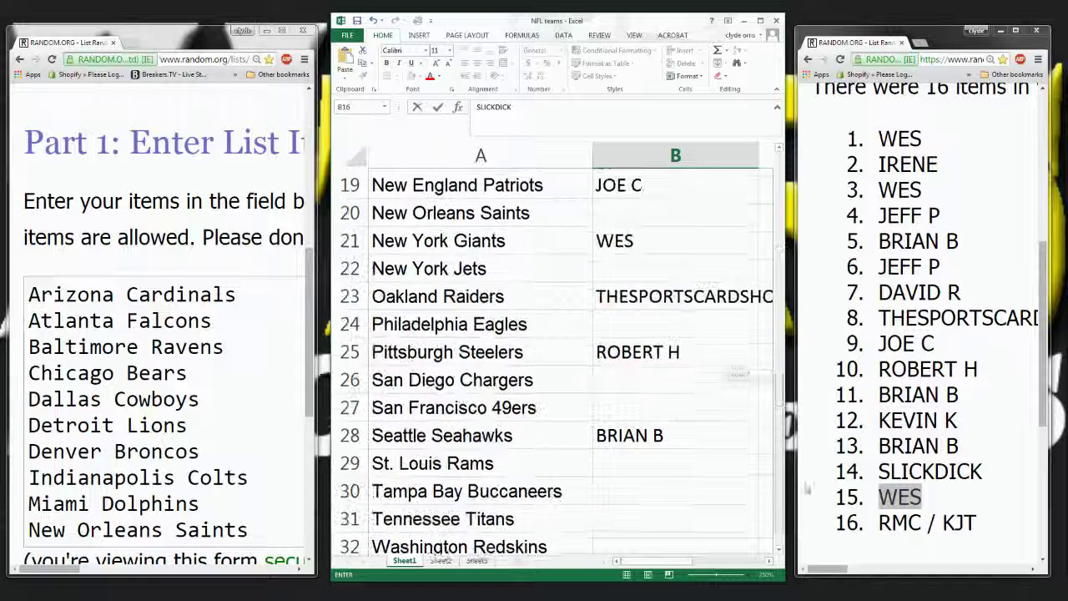
pyautogui.click(671, 414)
pyautogui.write('Q')
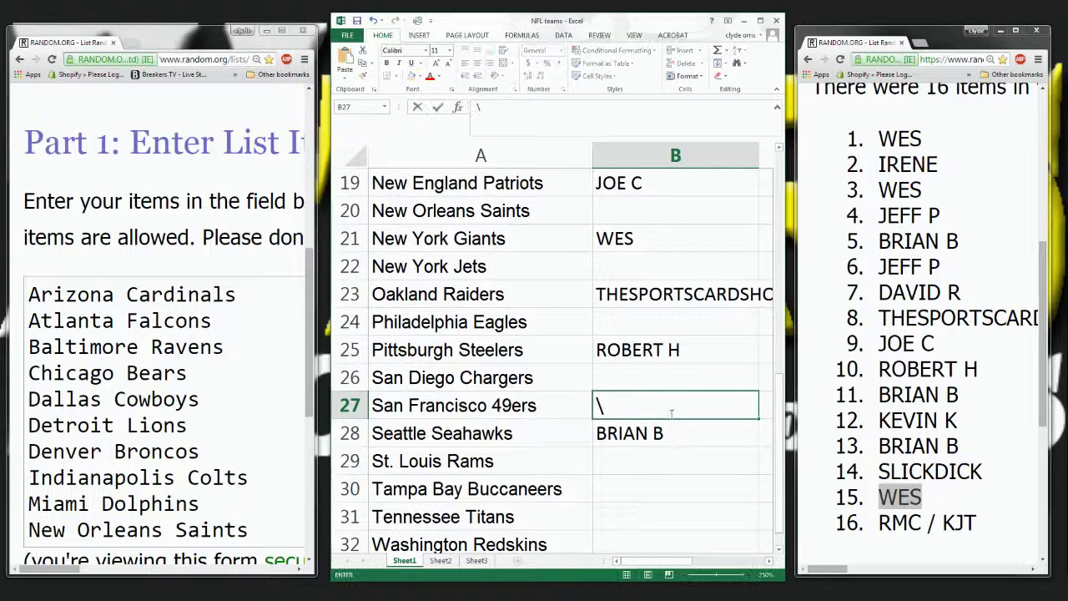
pyautogui.write('WES')
# Step: Highlight the sixteenth participant in the randomized order and remove San Francisco 49ers with its leftover blank line from the randomizer's team list
pyautogui.moveTo(921, 515); pyautogui.dragTo(877, 523)
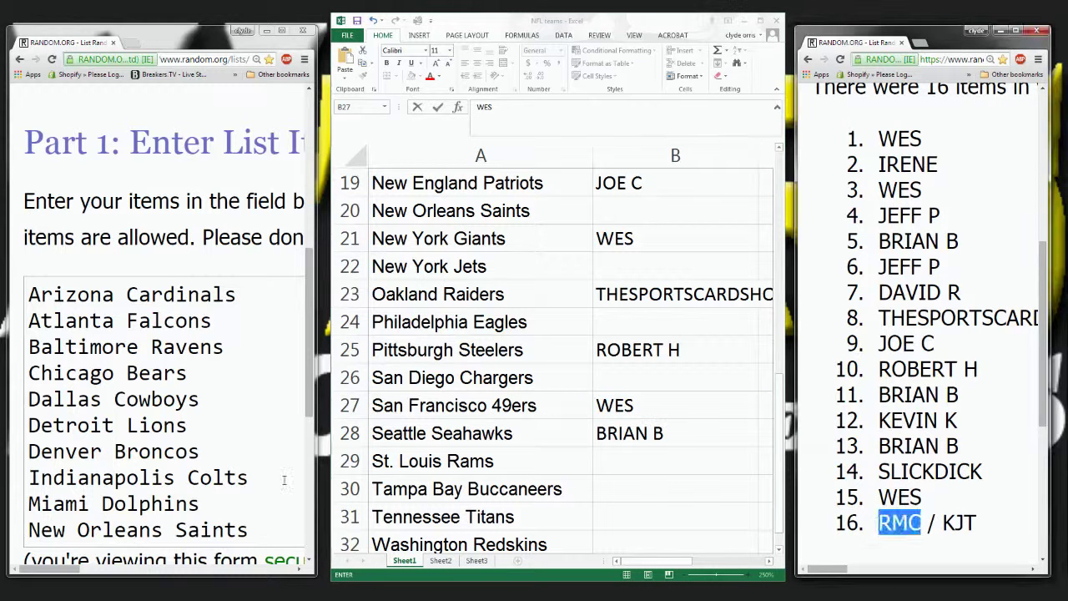
pyautogui.click(138, 425)
pyautogui.scroll(-3, 139, 425)
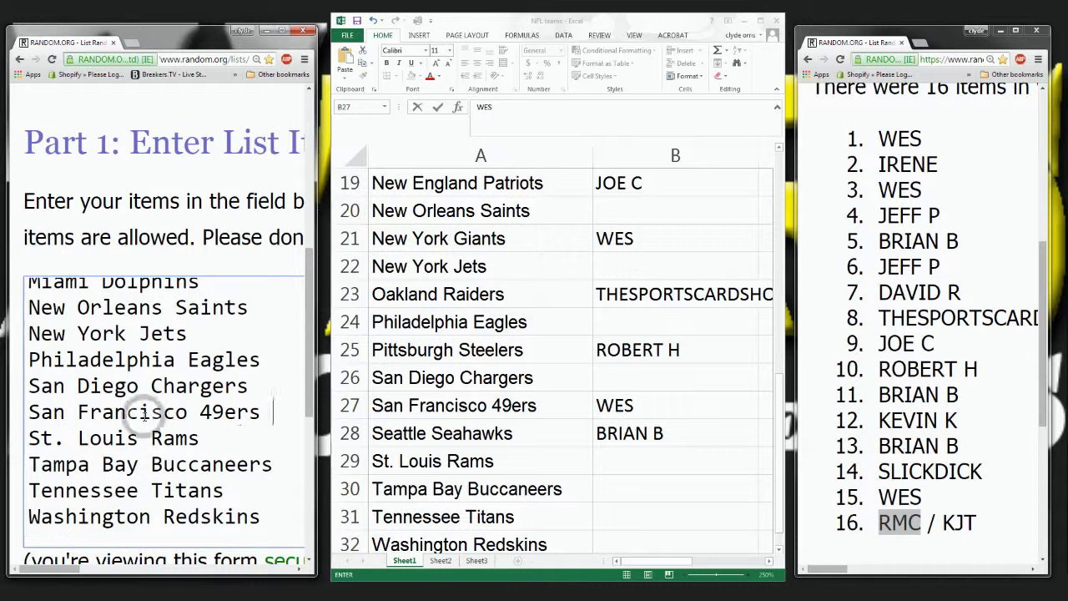
pyautogui.moveTo(274, 411); pyautogui.dragTo(18, 420)
pyautogui.press('BackSpace')
pyautogui.press('BackSpace')
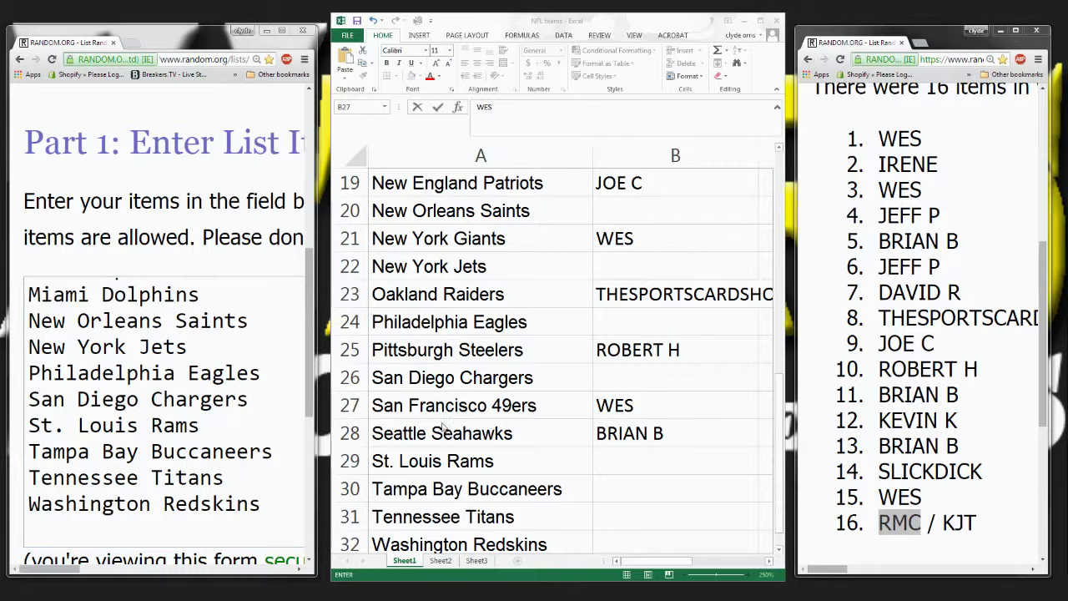
# Step: Remove Tampa Bay Buccaneers and its leftover blank line from the randomizer's team list
pyautogui.click(222, 443)
pyautogui.moveTo(281, 452); pyautogui.dragTo(15, 460)
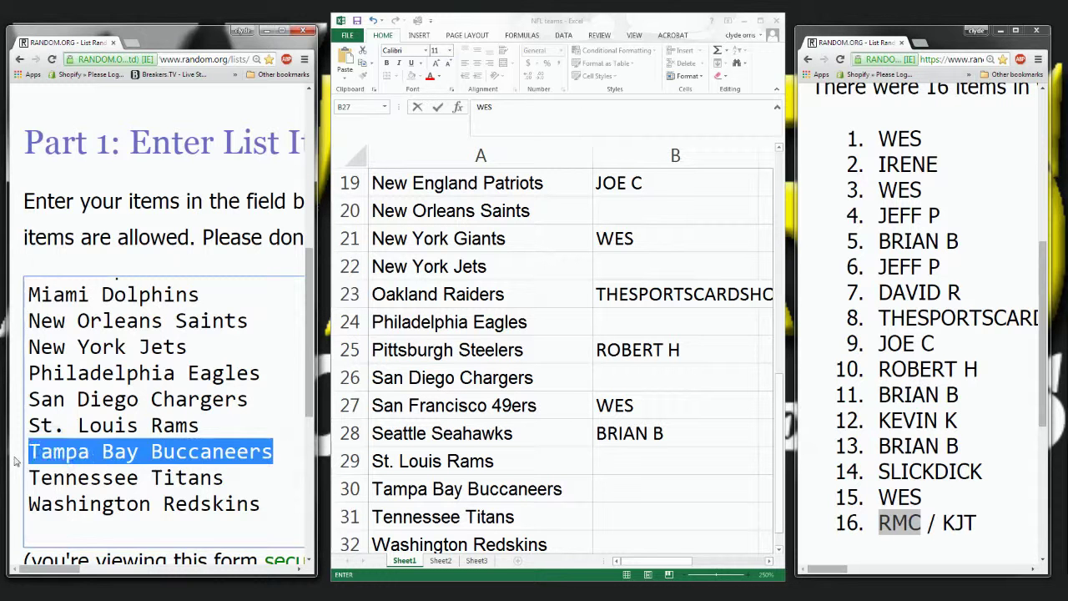
pyautogui.press('BackSpace')
pyautogui.press('BackSpace')
# Step: Enter the sixteenth participant's name beside Tampa Bay Buccaneers in cell B30 and clear the highlight in the participant order
pyautogui.click(629, 489)
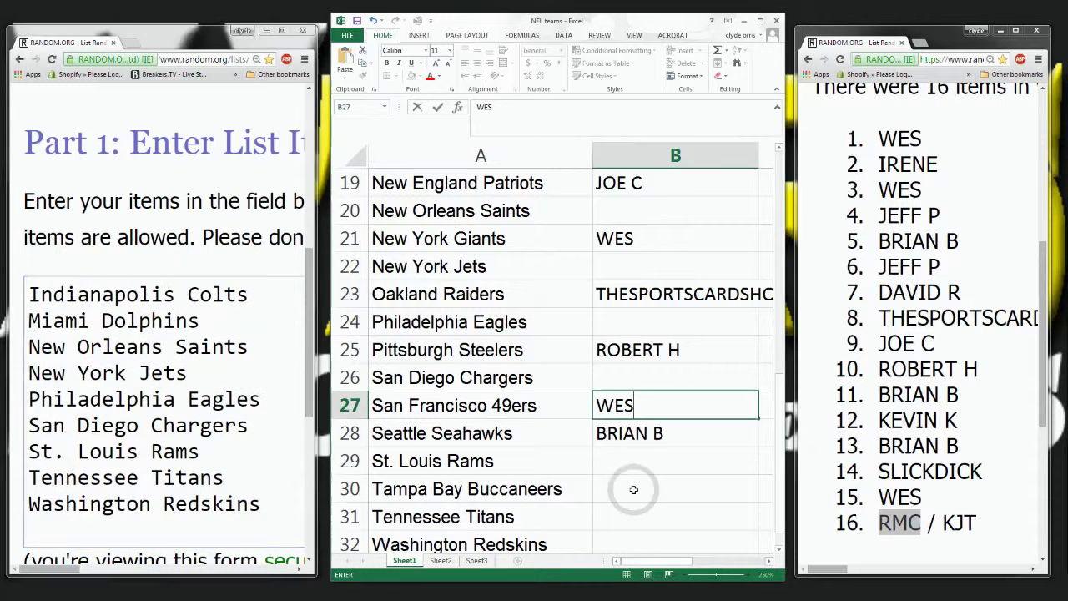
pyautogui.click(638, 490)
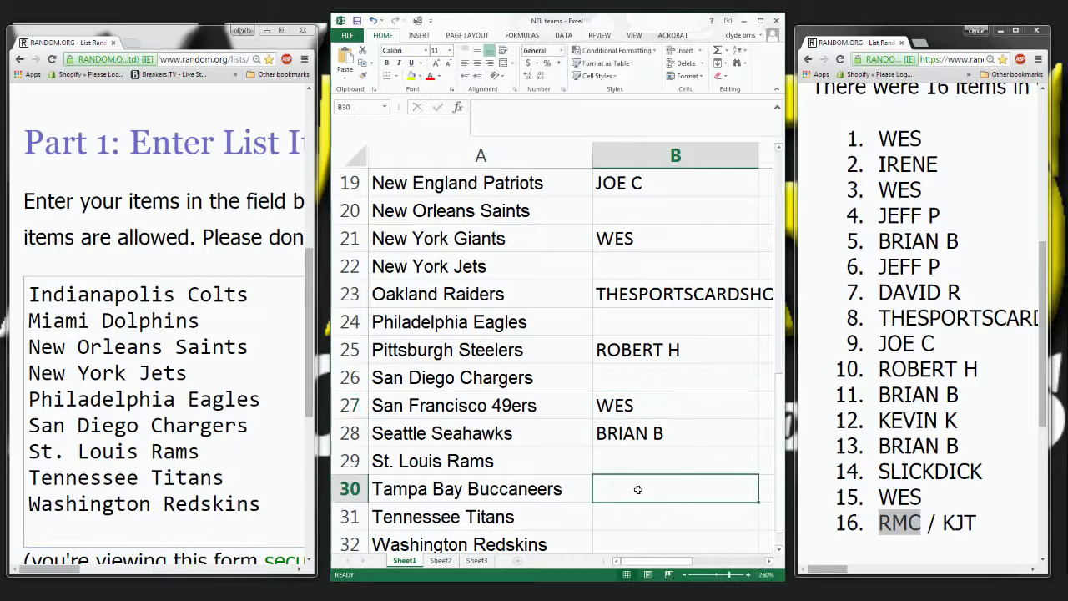
pyautogui.write('RYAN M')
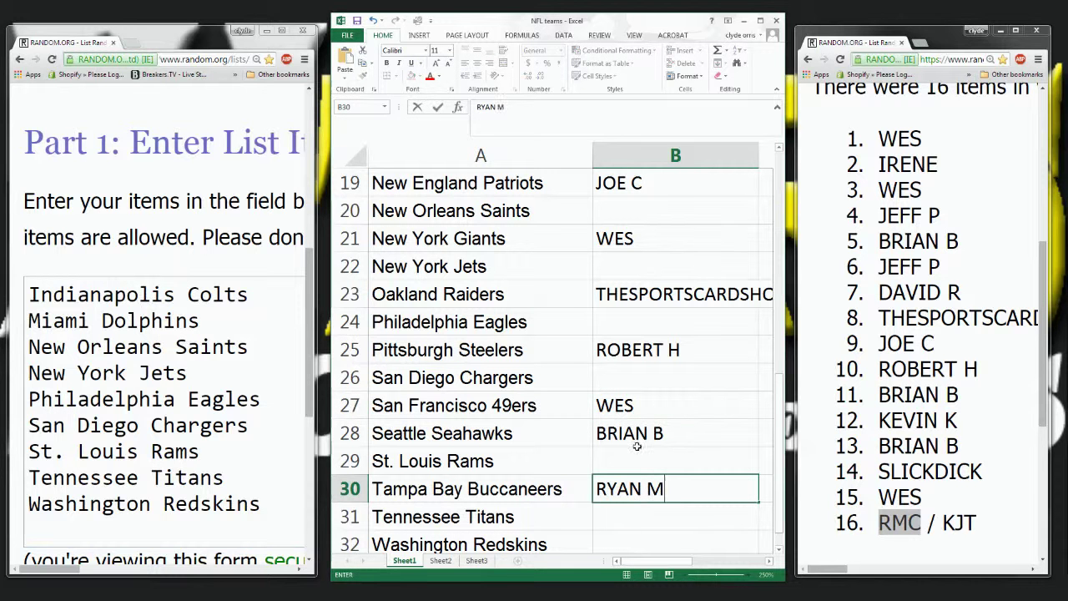
pyautogui.click(637, 445)
pyautogui.click(925, 421)
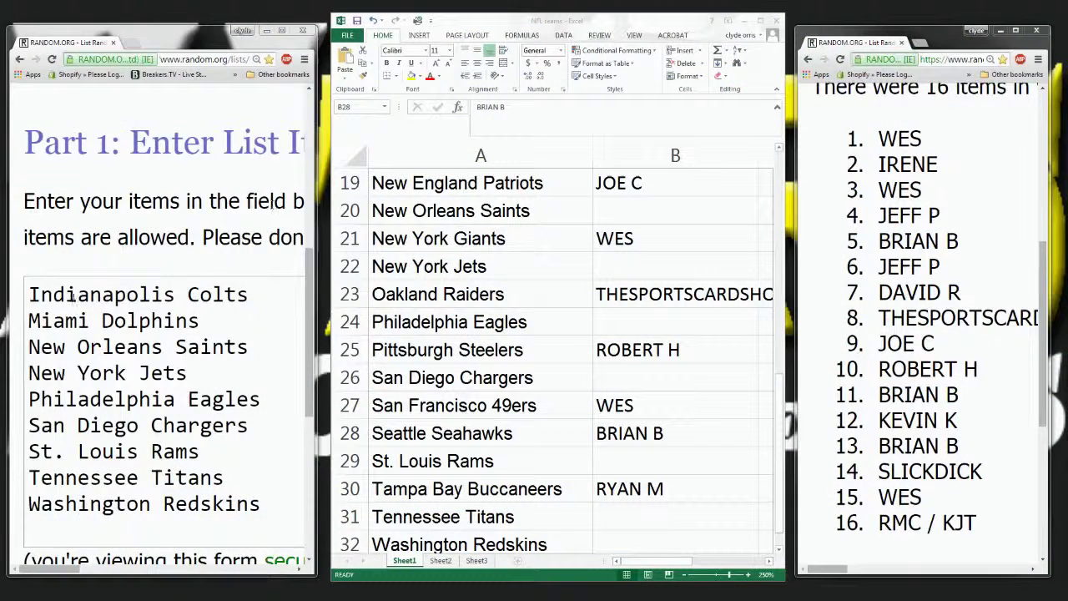
# Step: Randomize the list of remaining teams seven times and bring the full resulting order into view
pyautogui.scroll(-4, 92, 421)
pyautogui.click(92, 414)
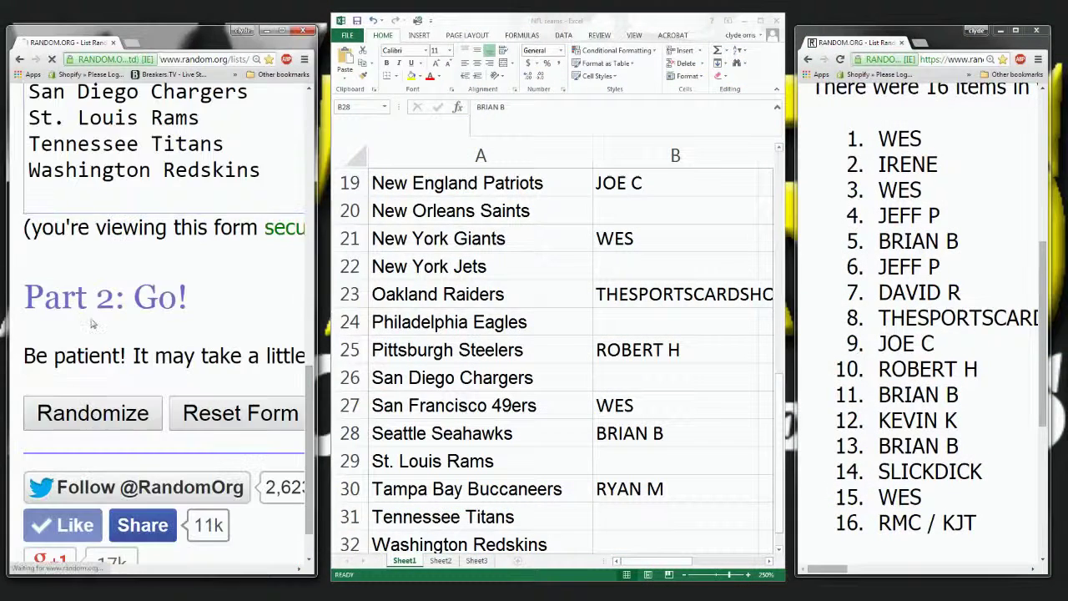
pyautogui.scroll(-7, 92, 417)
pyautogui.click(83, 451)
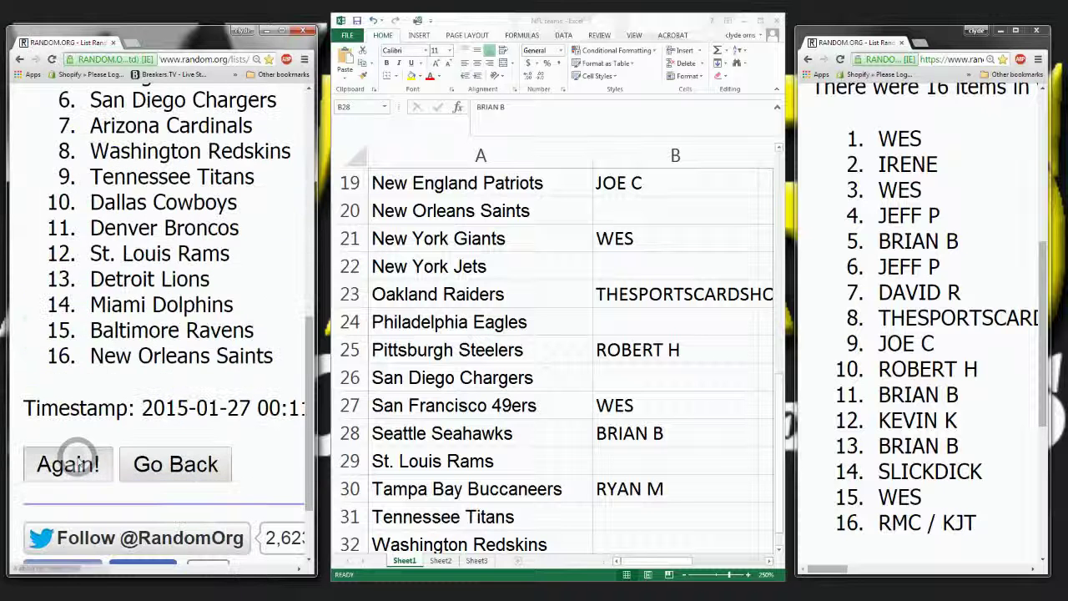
pyautogui.scroll(-3, 82, 378)
pyautogui.click(70, 521)
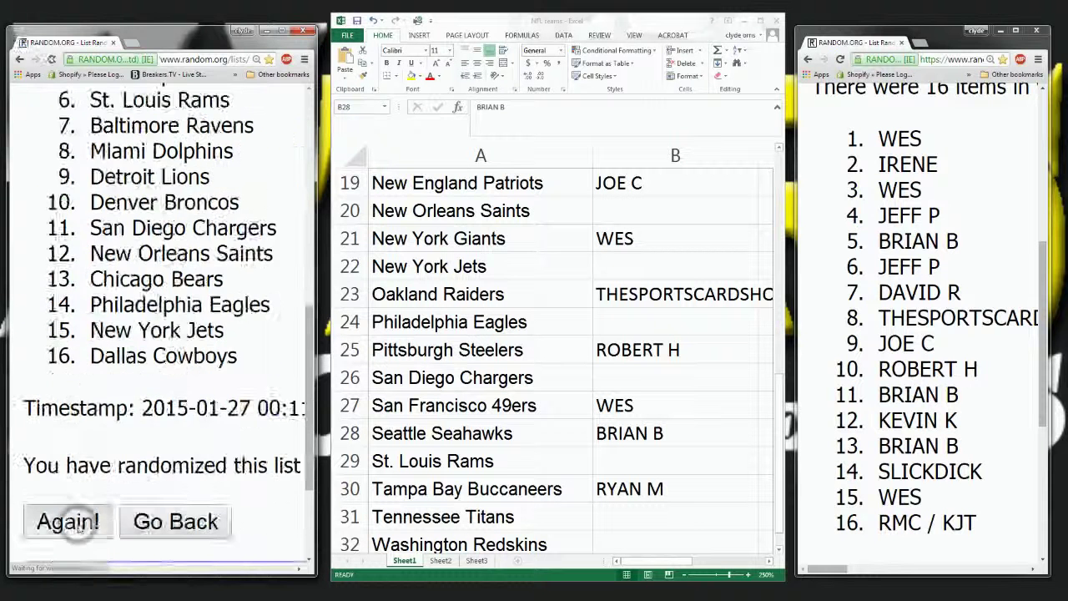
pyautogui.scroll(-6, 81, 482)
pyautogui.scroll(-3, 80, 482)
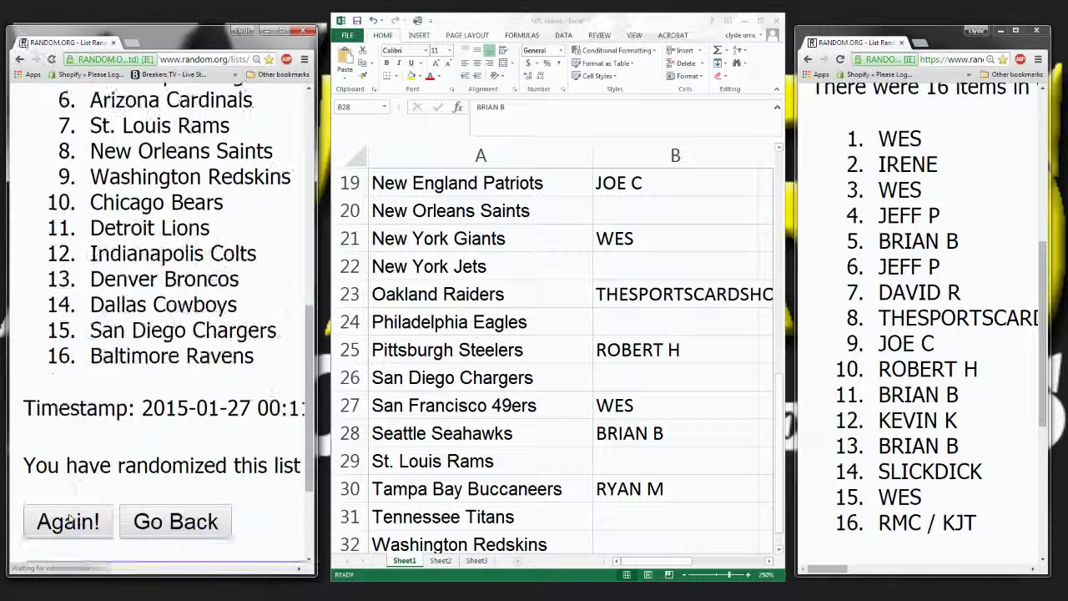
pyautogui.click(71, 519)
pyautogui.scroll(-6, 80, 446)
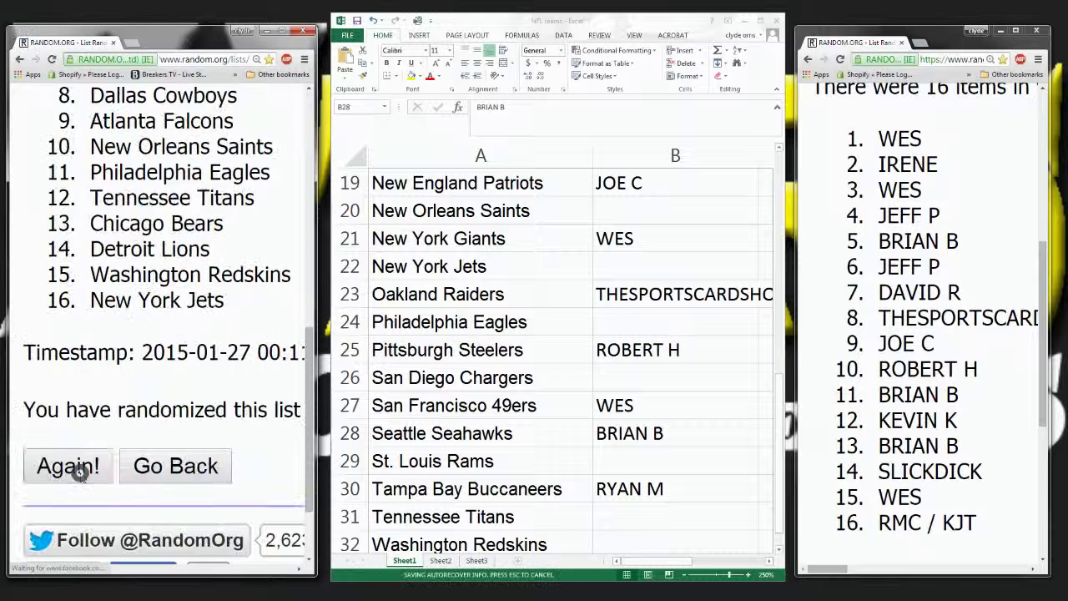
pyautogui.click(79, 468)
pyautogui.scroll(-6, 75, 428)
pyautogui.scroll(-1, 75, 429)
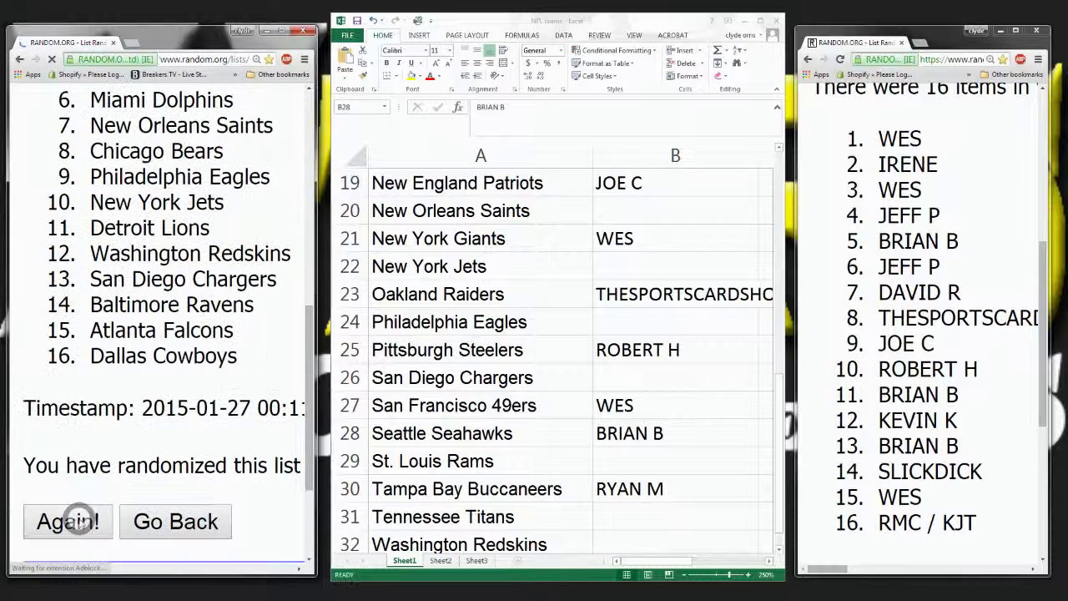
pyautogui.click(76, 517)
pyautogui.scroll(-5, 84, 418)
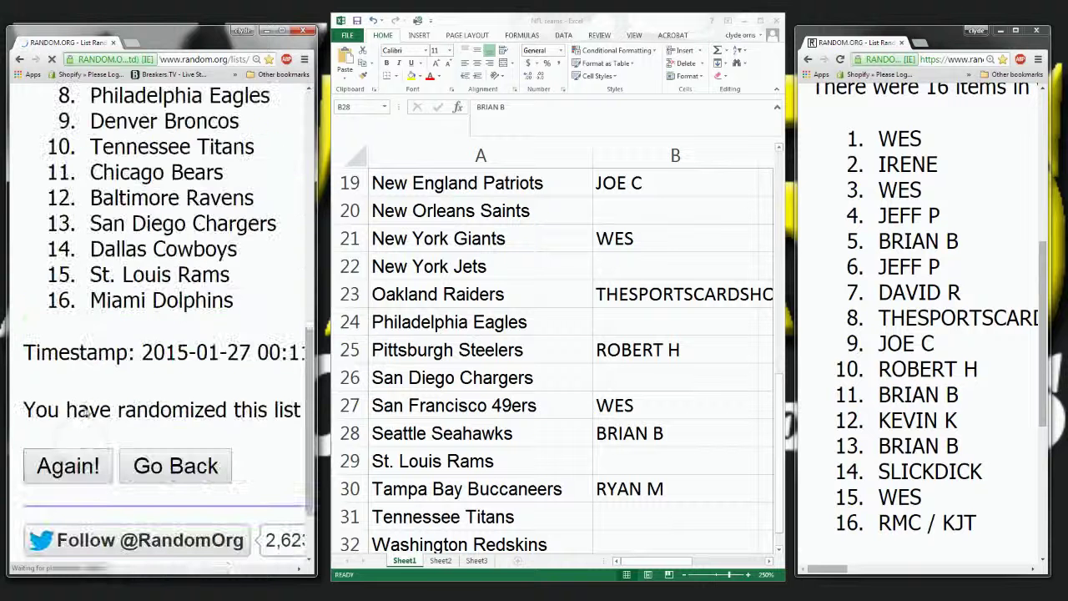
pyautogui.click(79, 462)
pyautogui.scroll(-6, 95, 376)
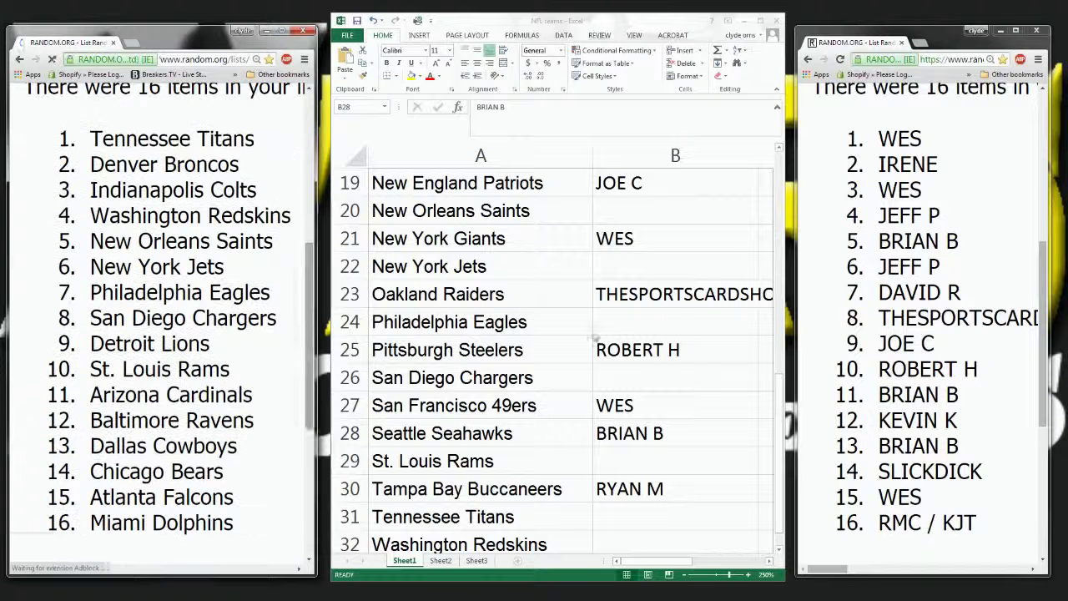
# Step: Return to the participant entry form and randomize that list twice, closing the Twitter follow popup
pyautogui.click(808, 60)
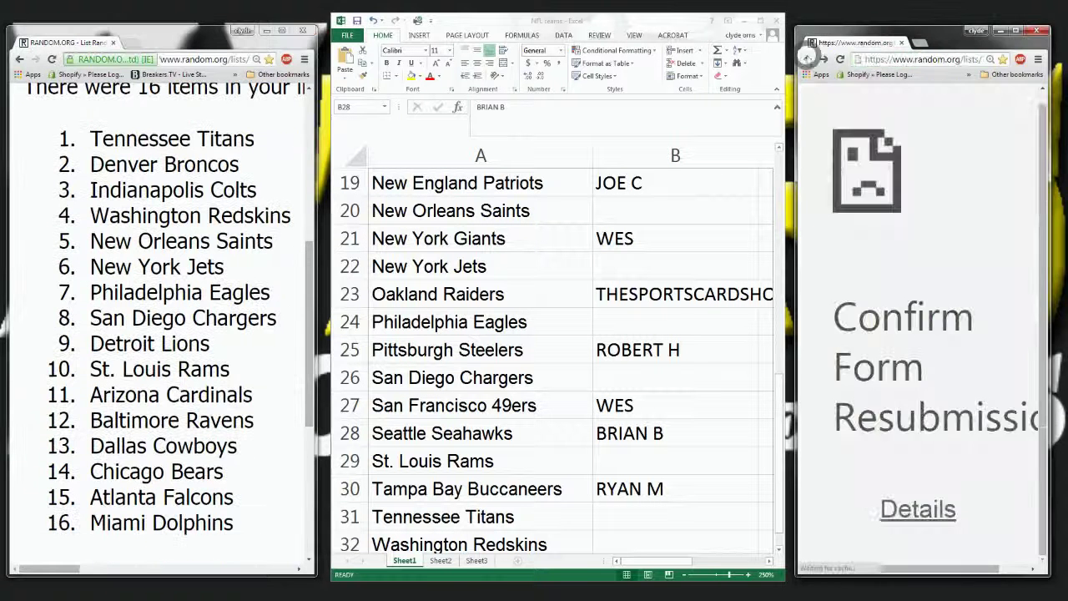
pyautogui.click(808, 59)
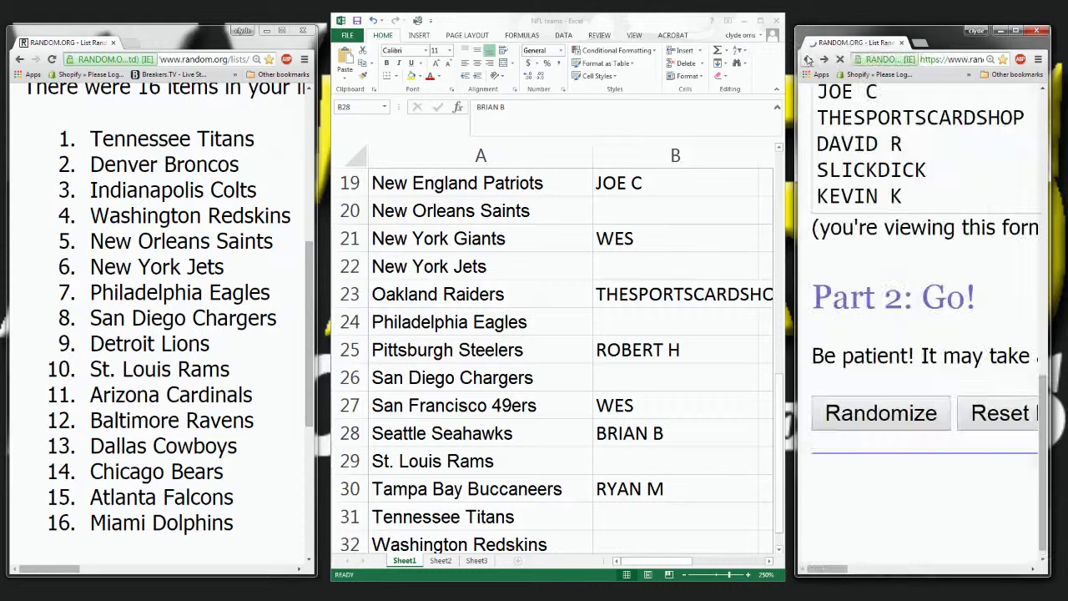
pyautogui.click(881, 412)
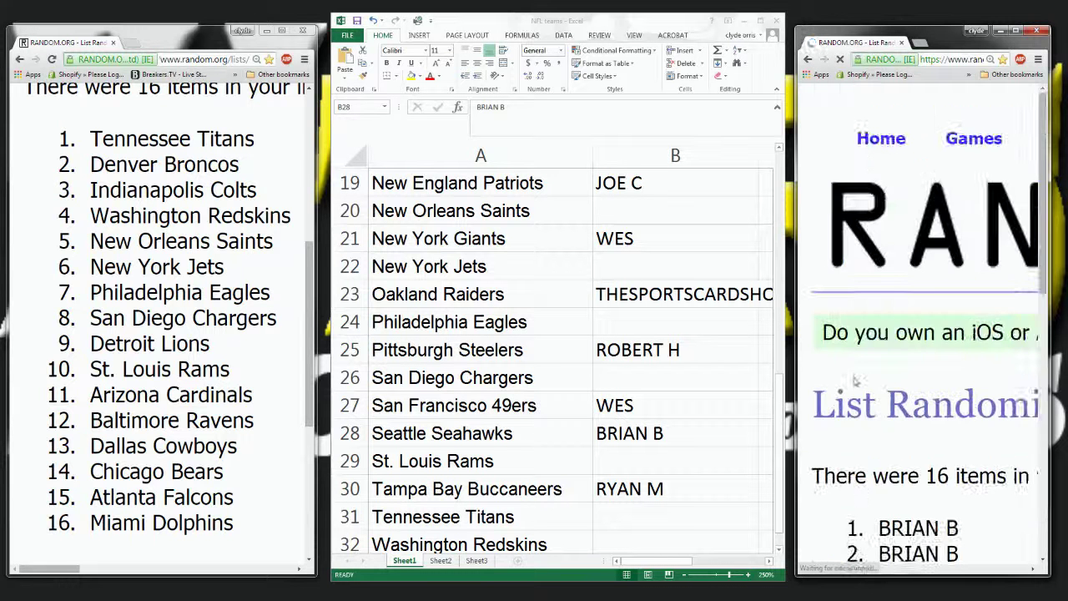
pyautogui.scroll(-6, 855, 380)
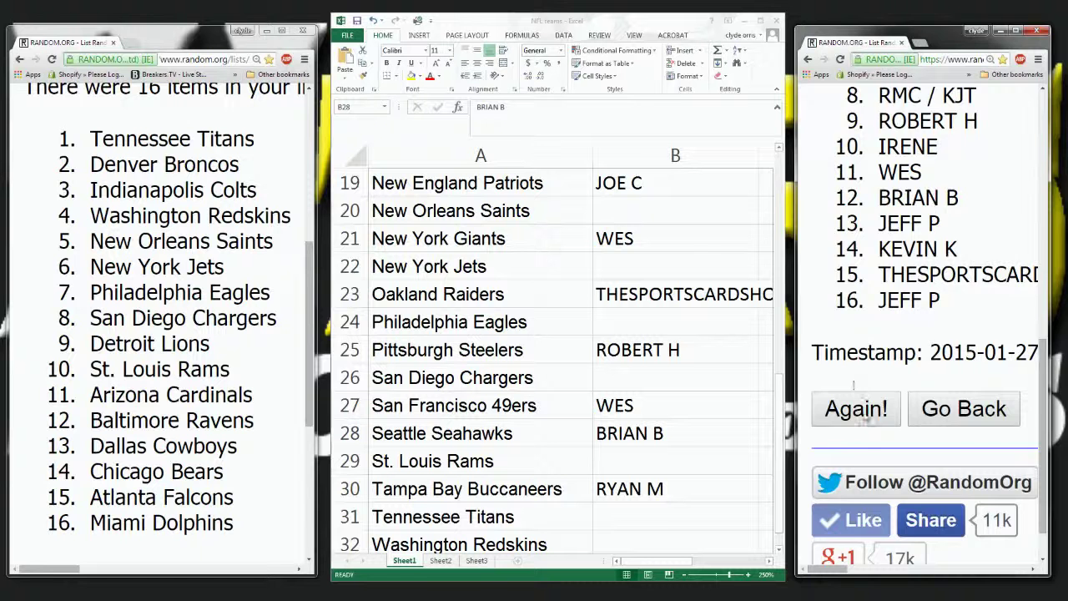
pyautogui.scroll(-1, 854, 385)
pyautogui.click(864, 428)
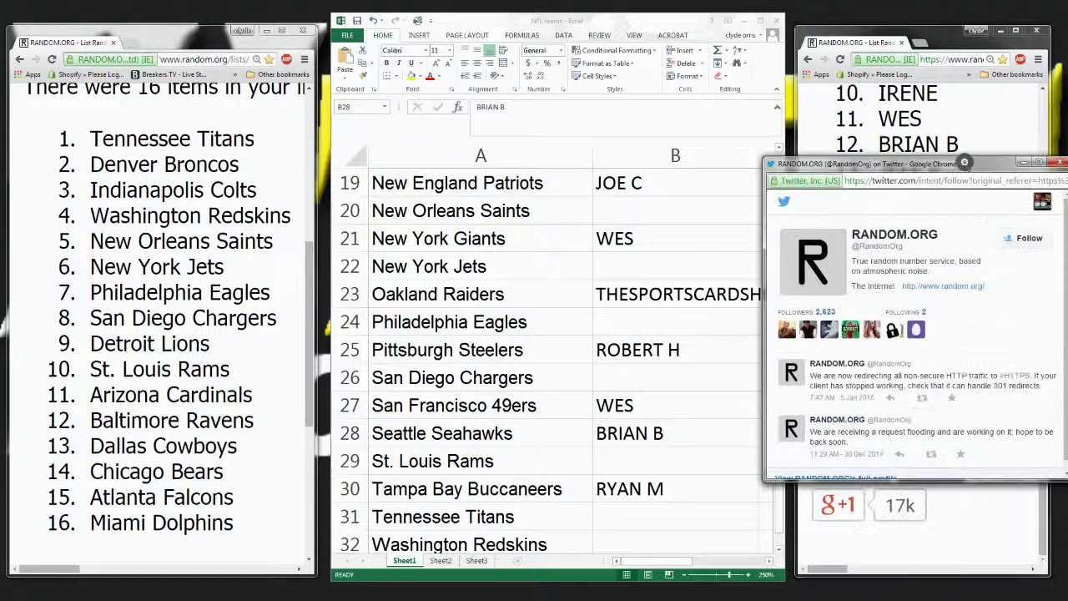
pyautogui.moveTo(965, 162); pyautogui.dragTo(1067, 163)
pyautogui.click(820, 245)
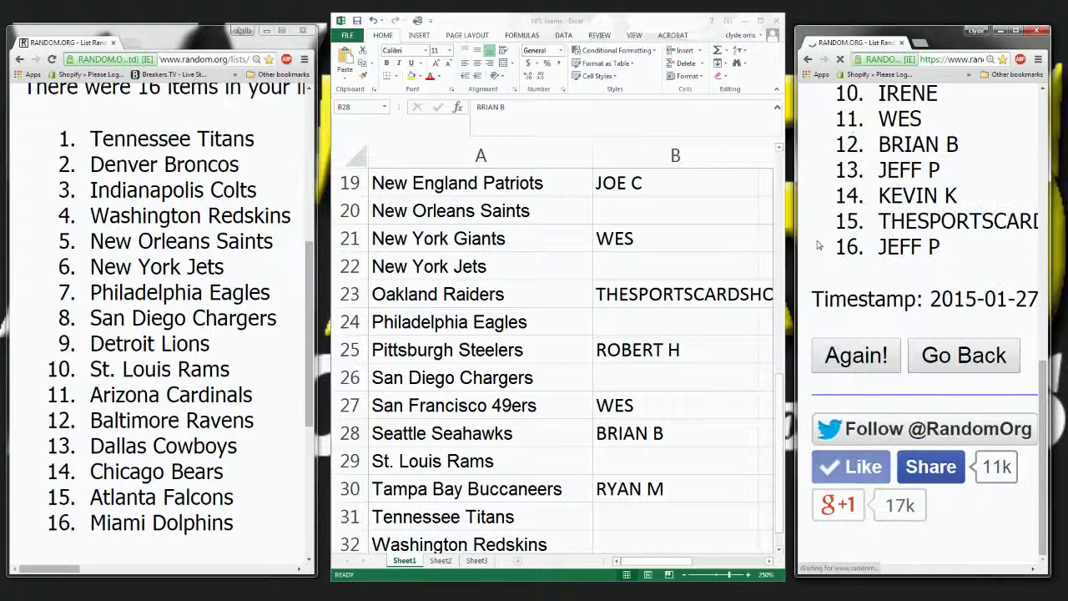
# Step: Widen the participant randomizer window, randomize the participant list five more times and bring the full order into view
pyautogui.moveTo(794, 210); pyautogui.dragTo(520, 210)
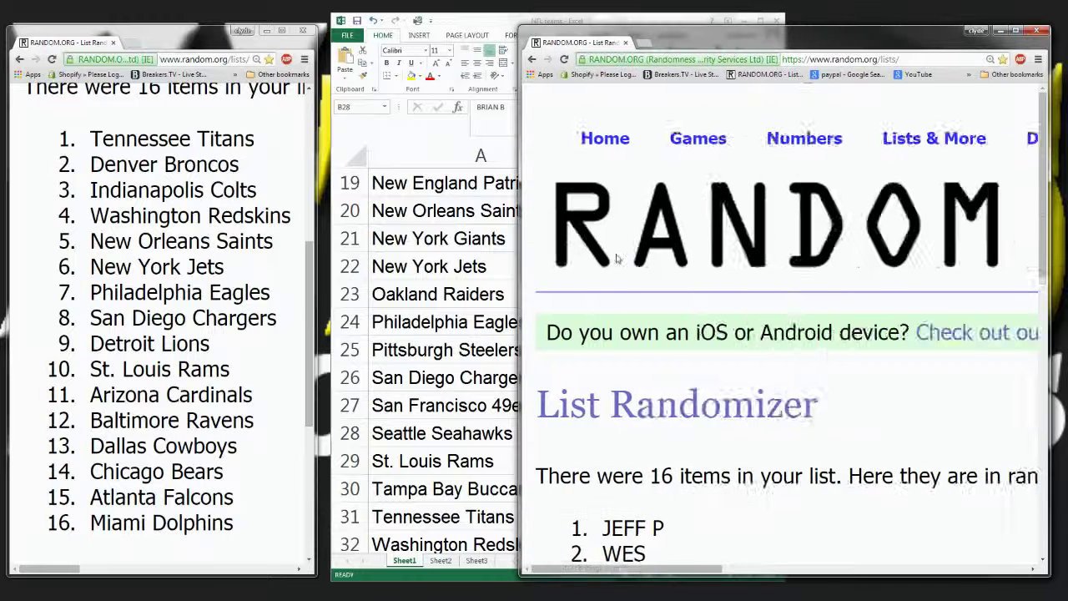
pyautogui.scroll(-7, 622, 276)
pyautogui.click(587, 521)
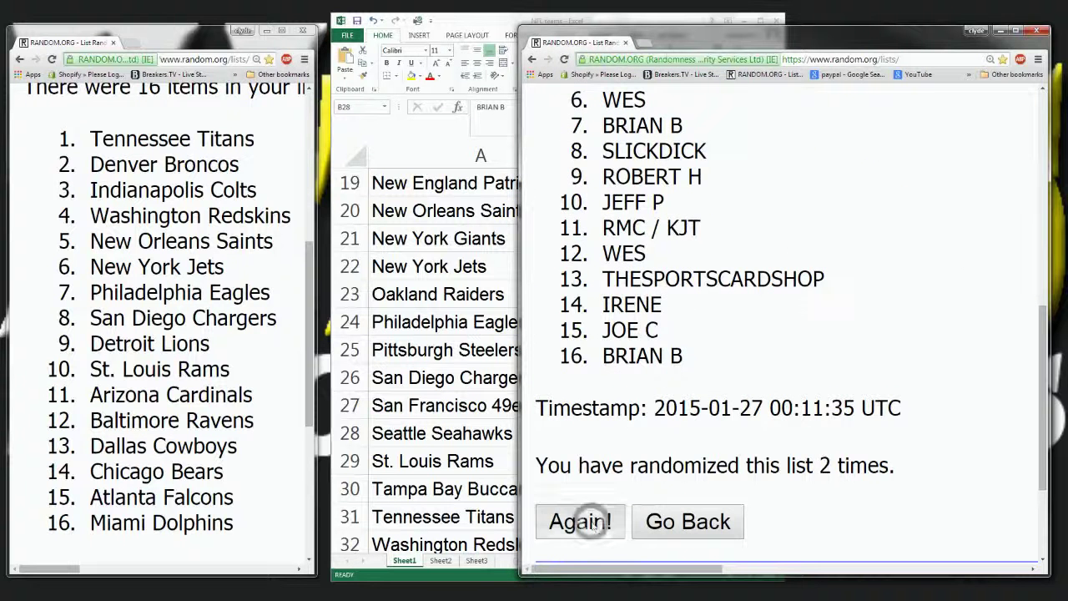
pyautogui.click(587, 480)
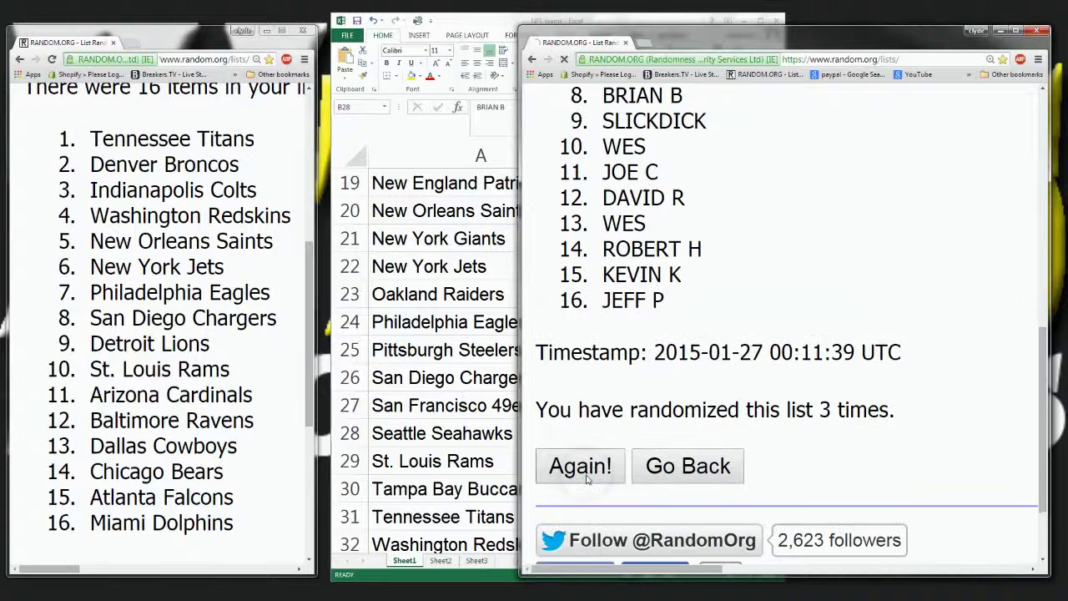
pyautogui.scroll(-5, 589, 463)
pyautogui.scroll(-3, 591, 460)
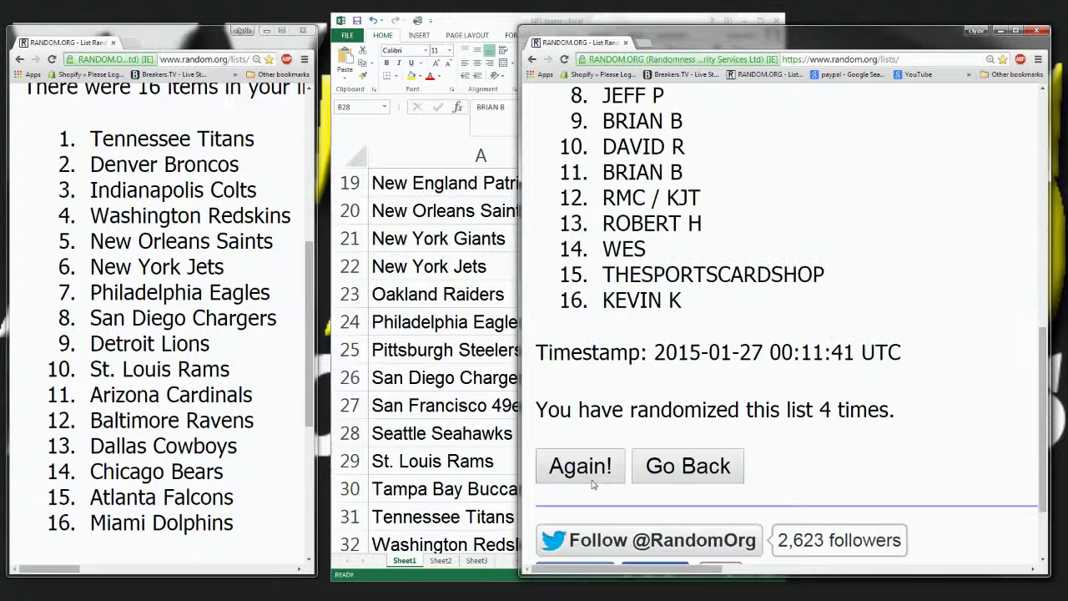
pyautogui.click(587, 465)
pyautogui.scroll(-5, 596, 462)
pyautogui.scroll(-3, 596, 462)
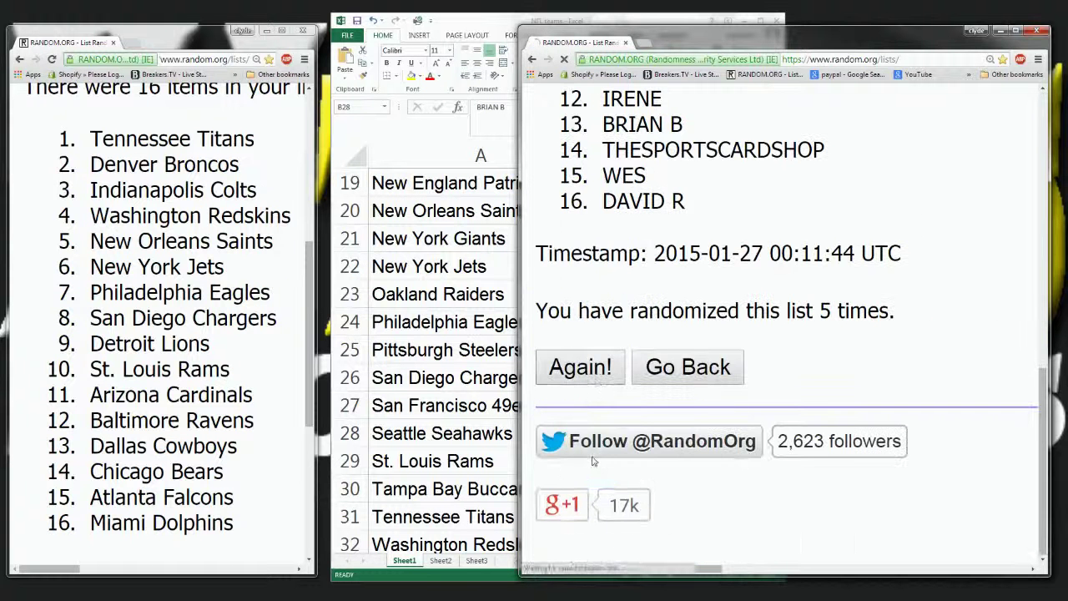
pyautogui.click(593, 372)
pyautogui.scroll(-5, 603, 355)
pyautogui.scroll(-3, 603, 355)
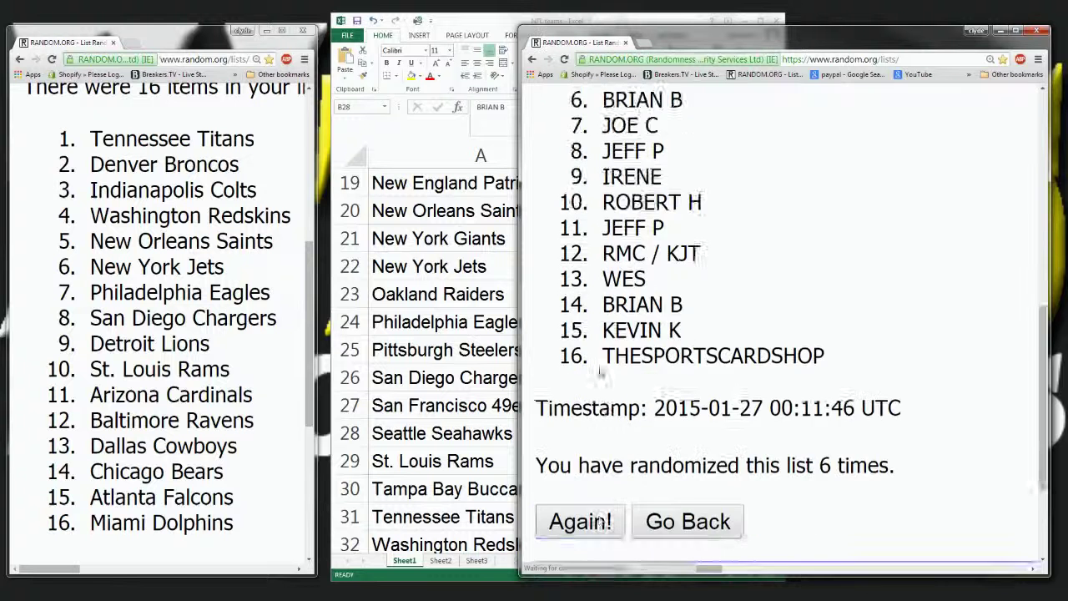
pyautogui.click(598, 409)
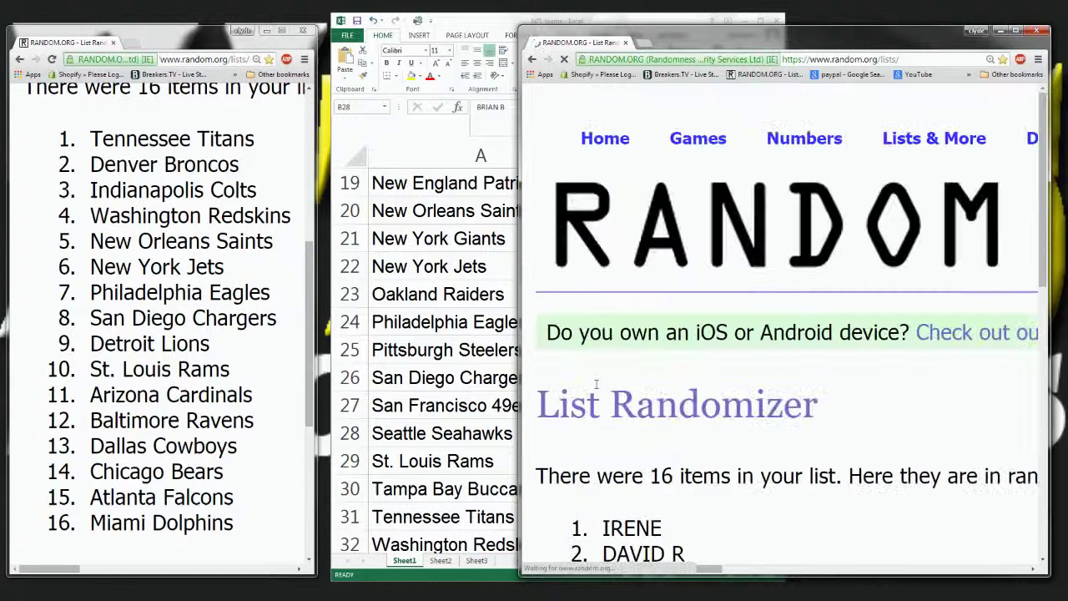
pyautogui.scroll(-5, 723, 160)
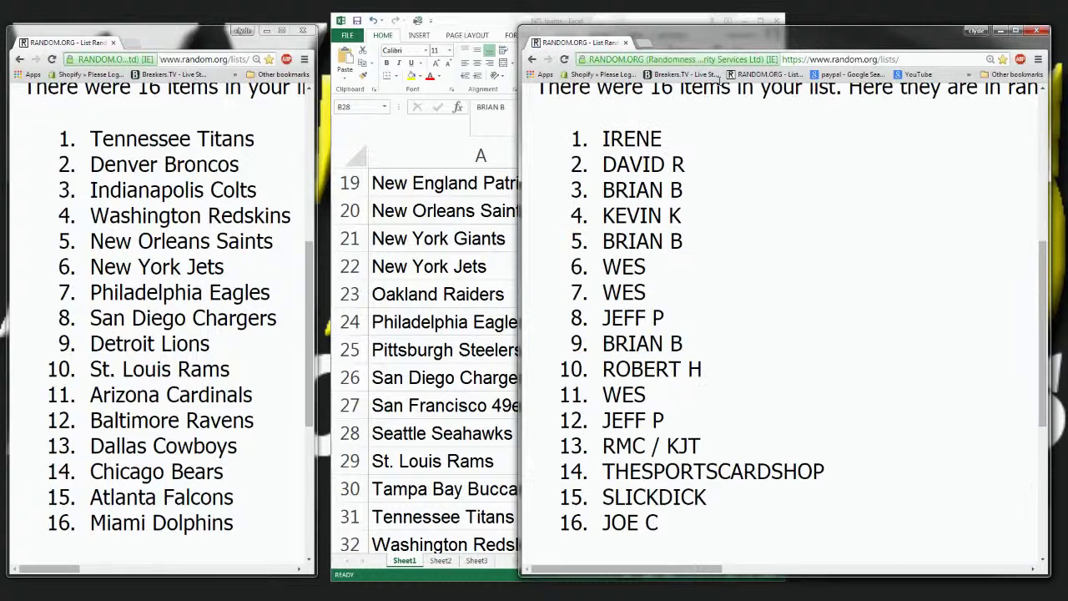
# Step: Arrange the windows side by side so the team order, the narrowed participant order and the NFL teams spreadsheet are all readable
pyautogui.moveTo(748, 43); pyautogui.dragTo(493, 44)
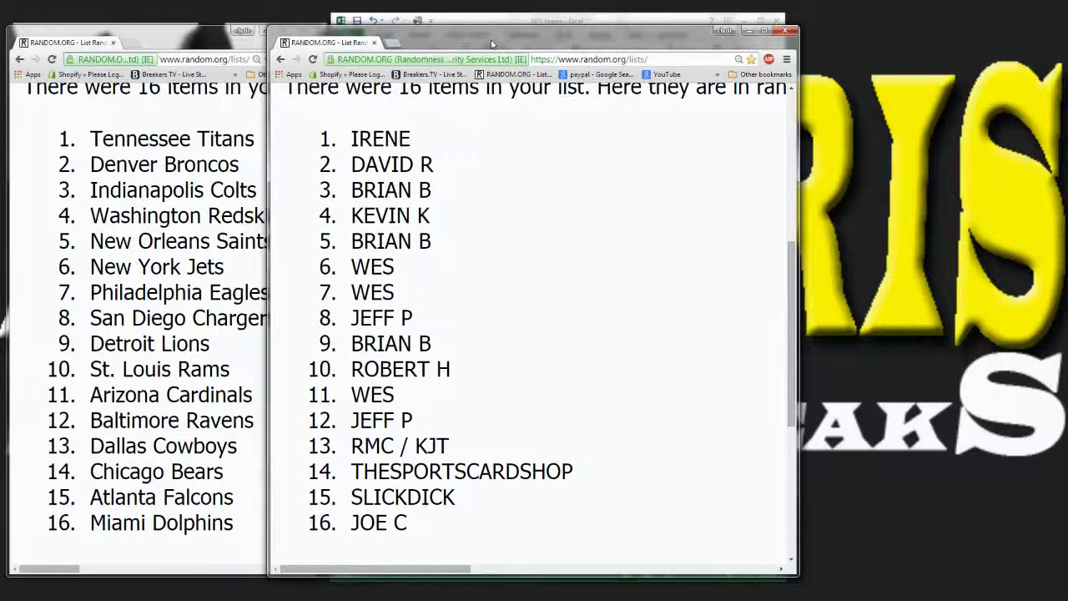
pyautogui.moveTo(493, 44); pyautogui.dragTo(498, 42)
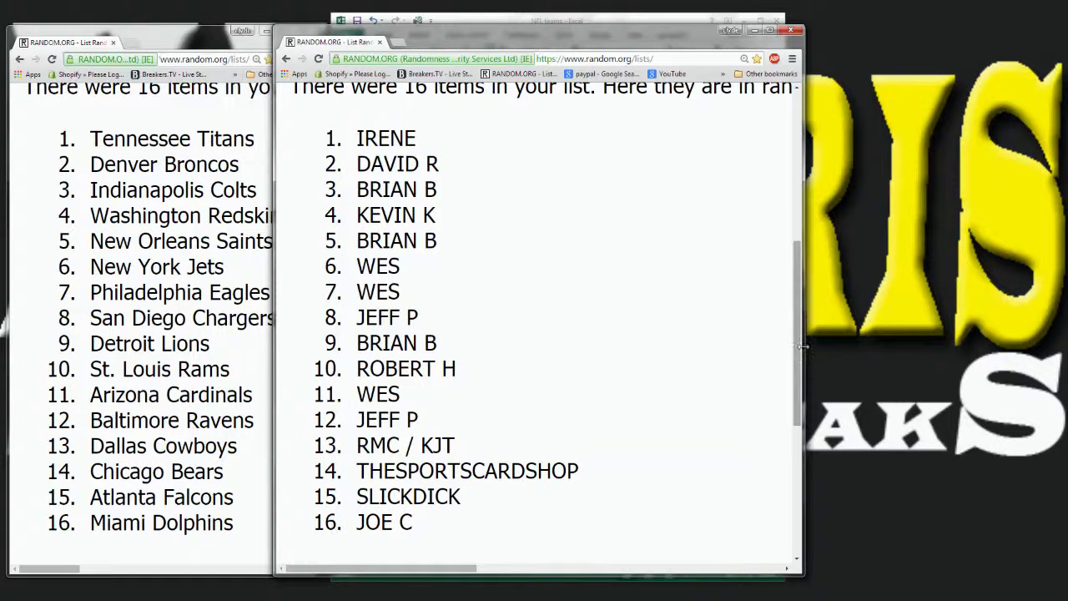
pyautogui.moveTo(803, 361); pyautogui.dragTo(517, 389)
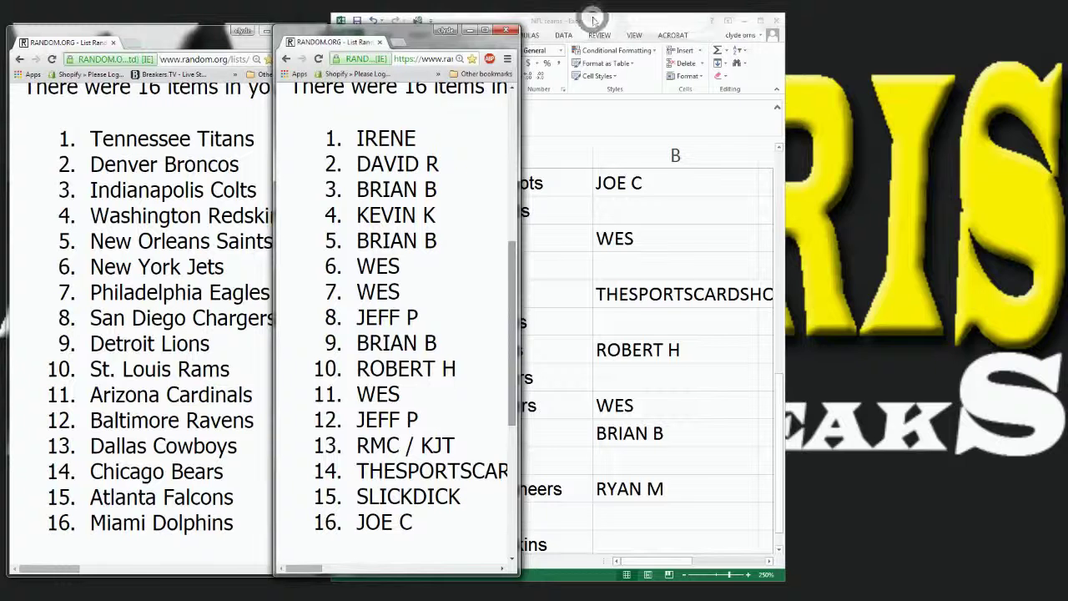
pyautogui.moveTo(596, 20); pyautogui.dragTo(800, 20)
# Step: Enter the fourth randomized participant's name beside Washington Redskins in cell B32
pyautogui.click(827, 460)
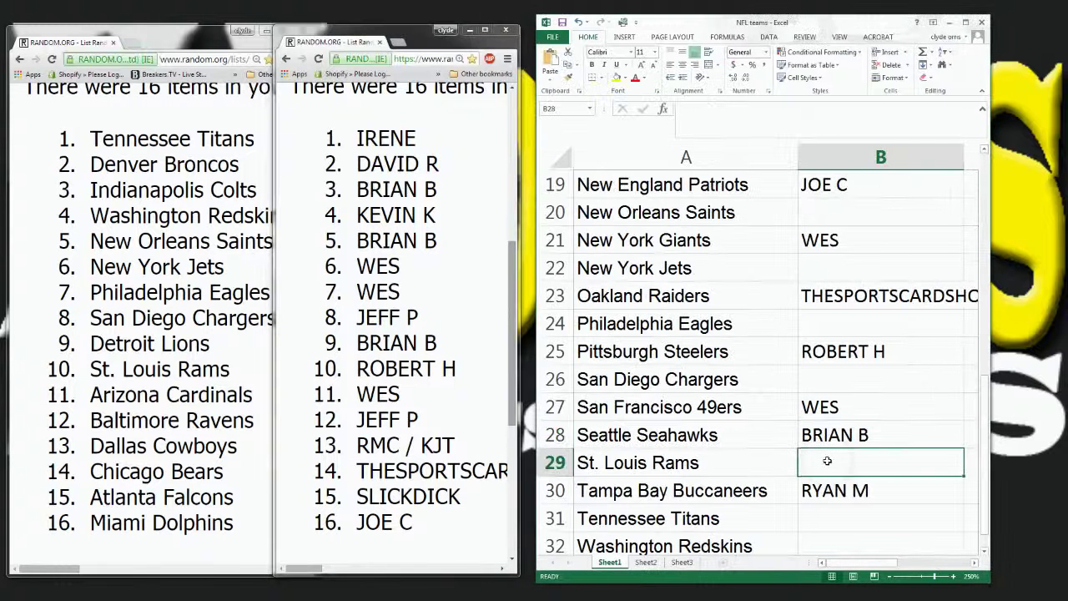
pyautogui.scroll(-2, 823, 443)
pyautogui.click(843, 380)
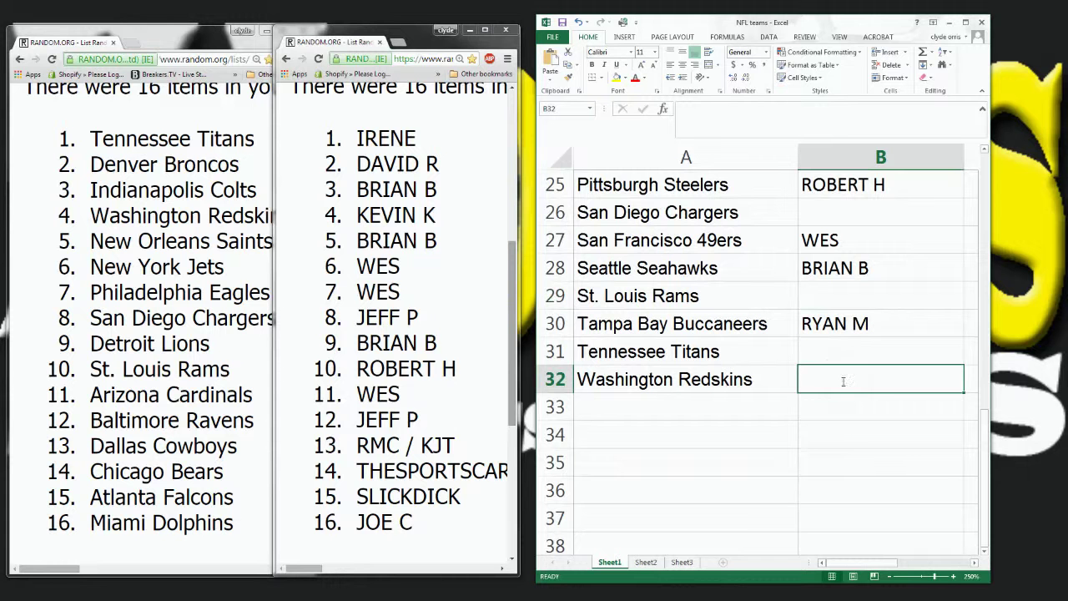
pyautogui.write('KEVIN K')
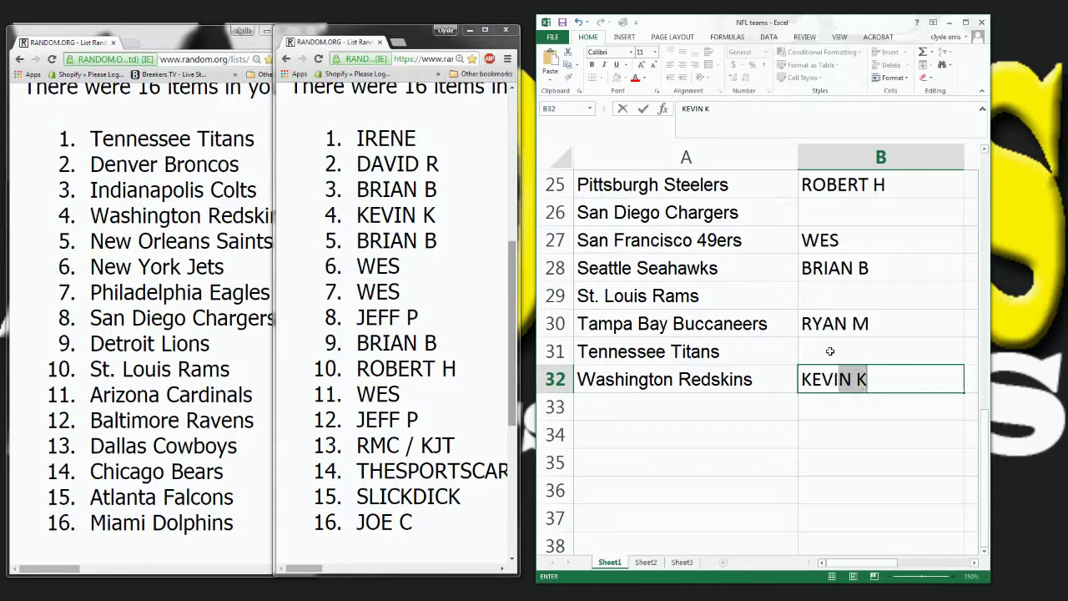
# Step: Enter the first randomized participant's name beside Tennessee Titans in cell B31, correcting the misspelling
pyautogui.click(830, 352)
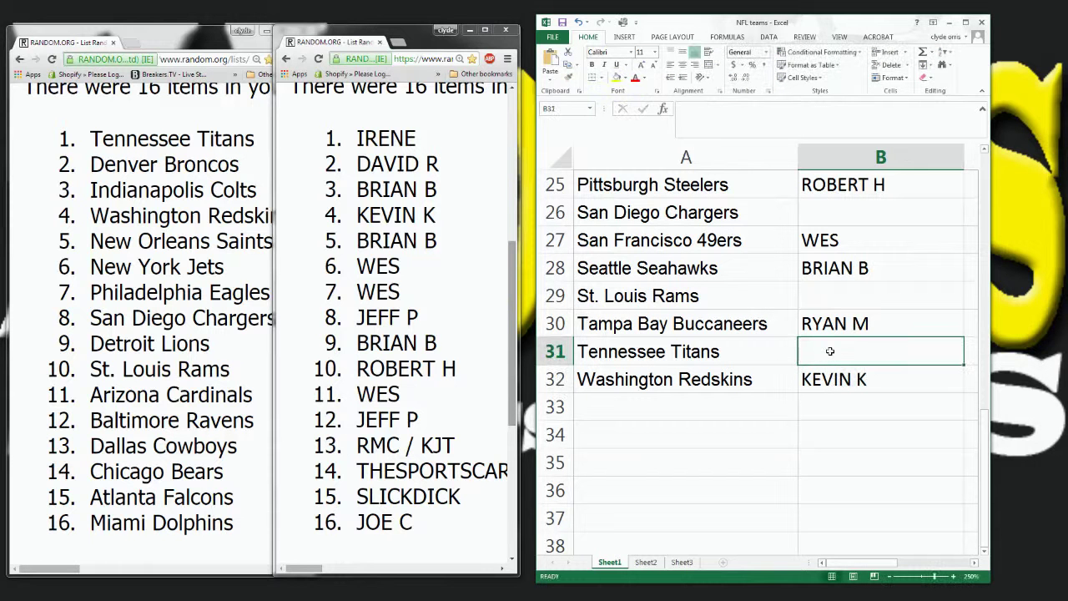
pyautogui.write('IRNE')
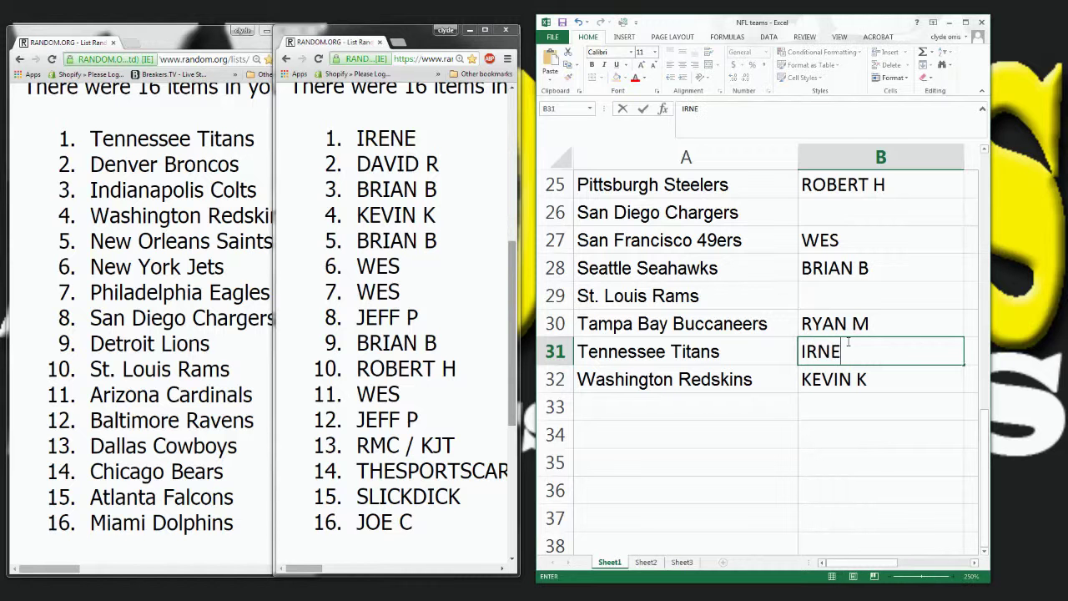
pyautogui.press('BackSpace')
pyautogui.press('BackSpace')
pyautogui.write('E')
# Step: Enter the tenth participant's name beside St. Louis Rams in B29 and the eighth participant's name beside San Diego Chargers in B26
pyautogui.click(846, 293)
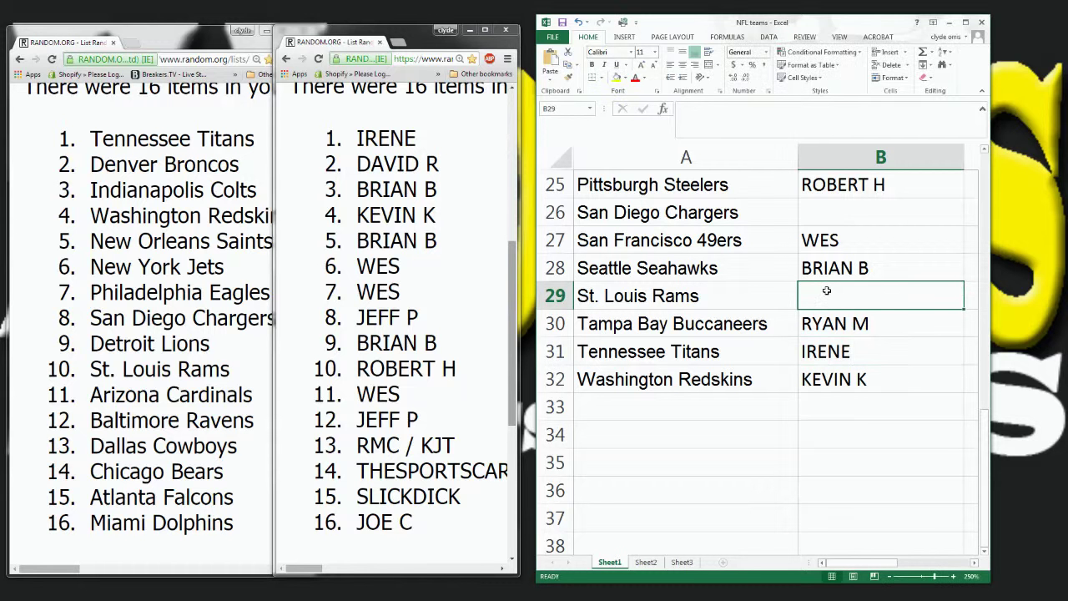
pyautogui.write('ROBERT H')
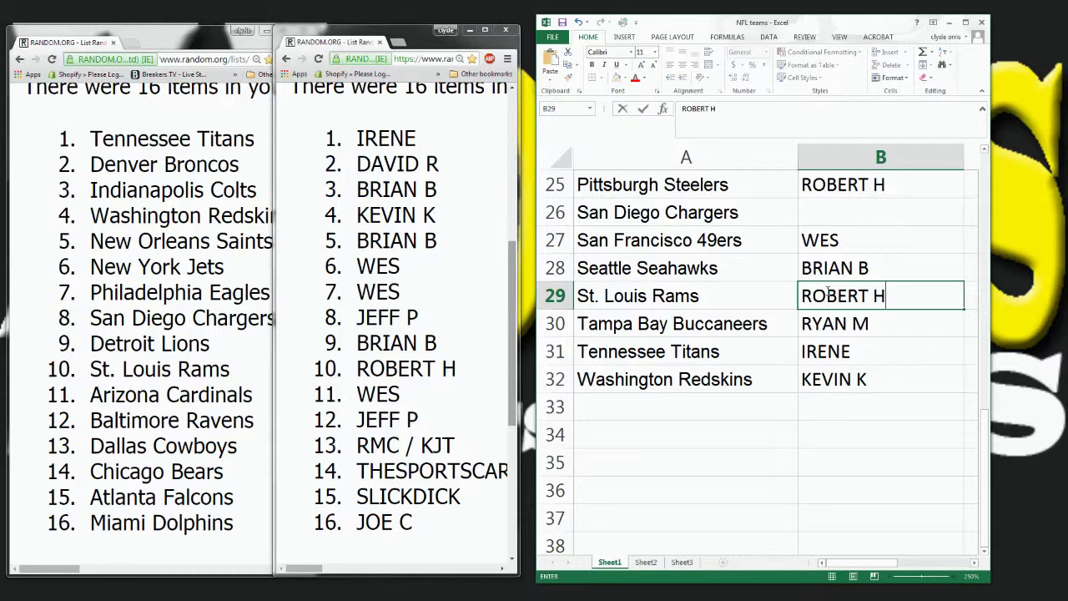
pyautogui.click(820, 215)
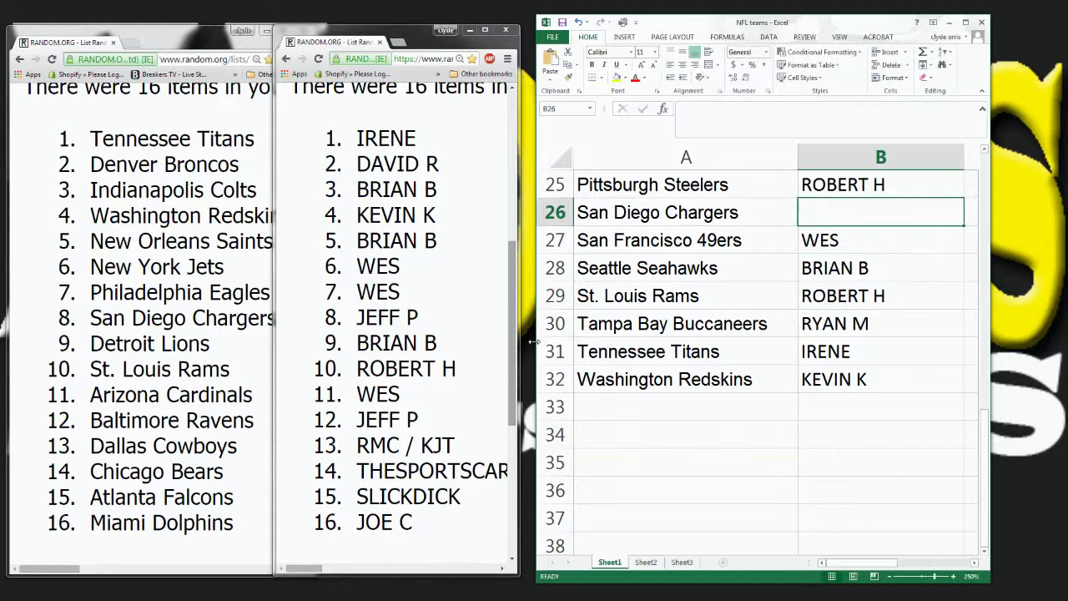
pyautogui.write('JEFF P')
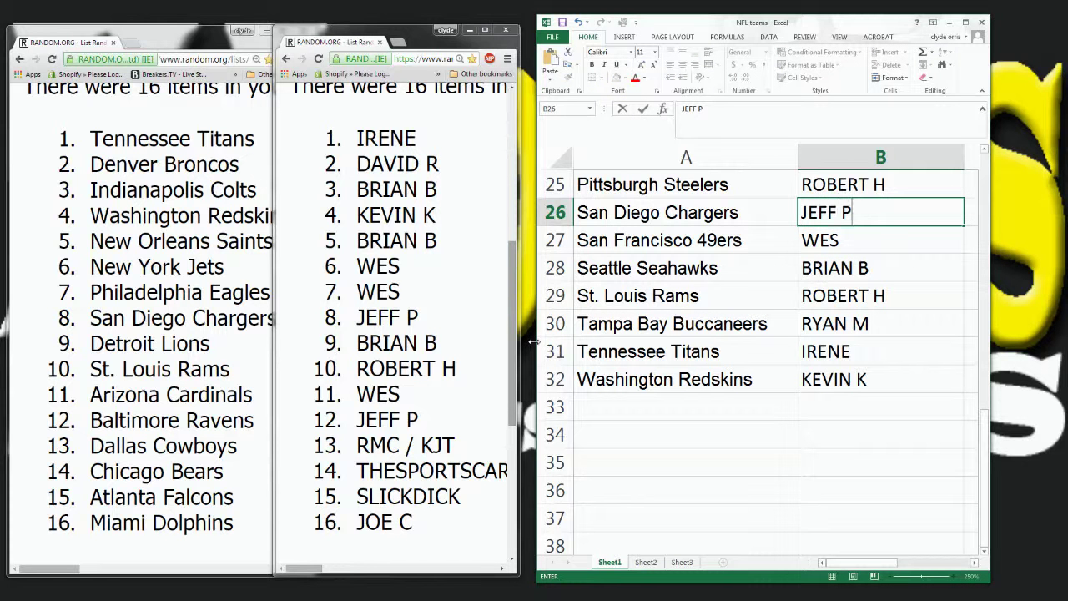
# Step: Enter the seventh participant's name beside Philadelphia Eagles in B24 and the sixth participant's name beside New York Jets in B22
pyautogui.scroll(2, 727, 398)
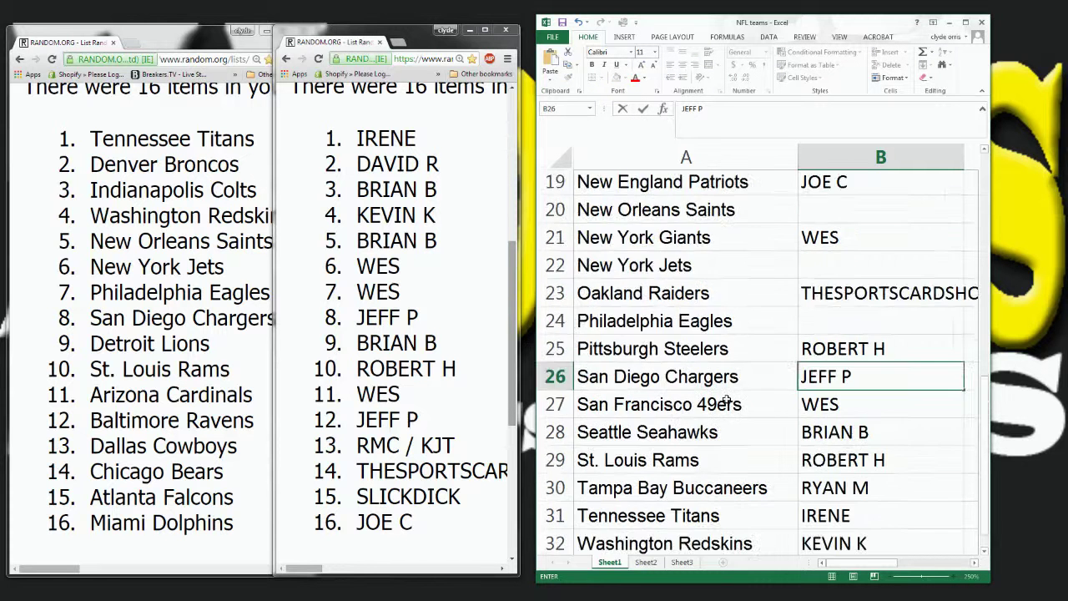
pyautogui.click(812, 324)
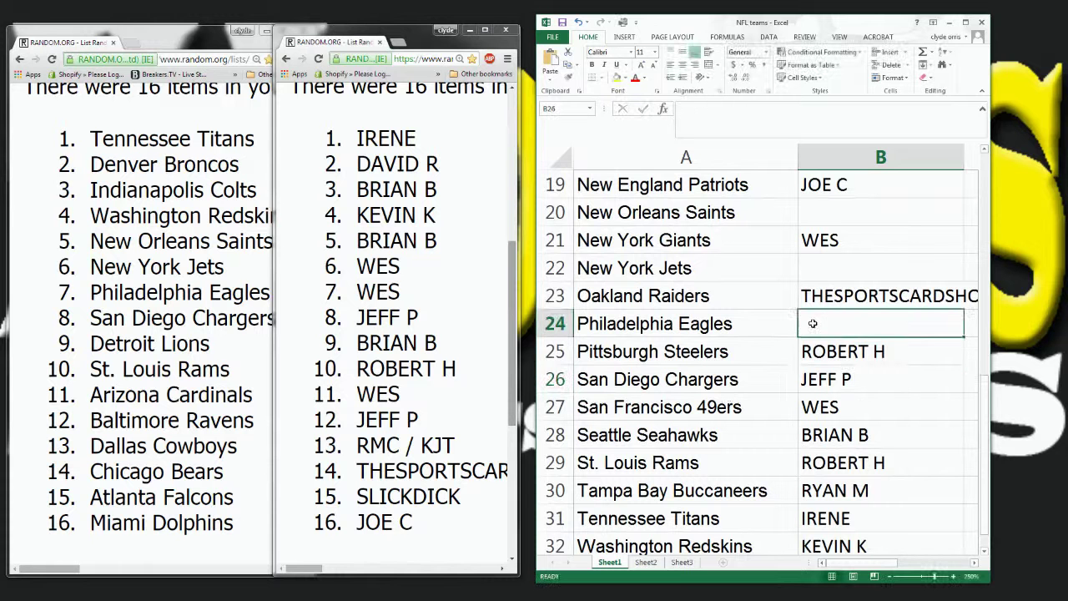
pyautogui.write('WES')
pyautogui.click(821, 274)
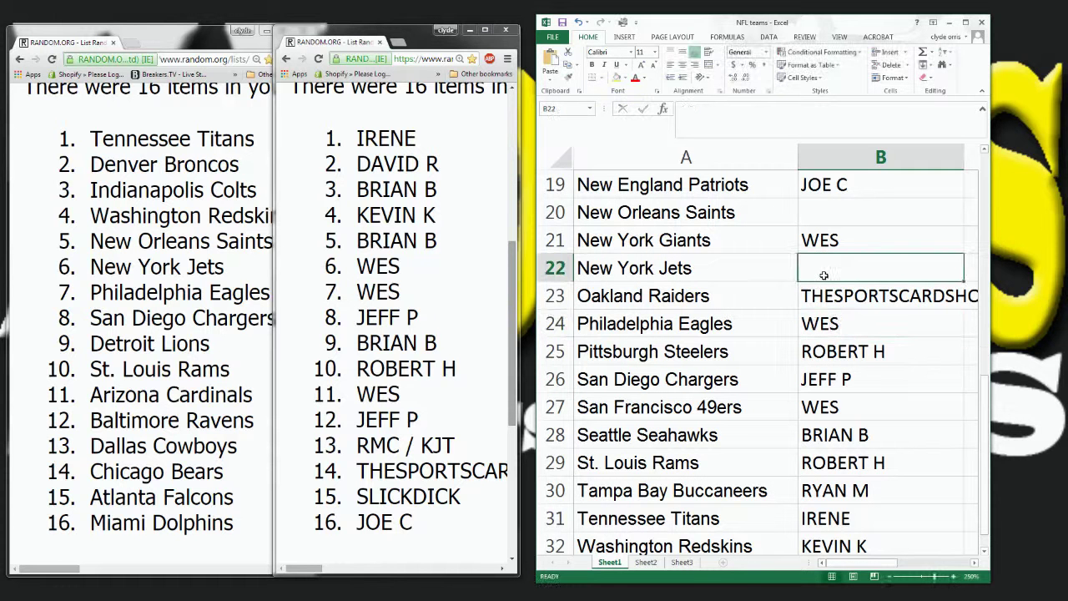
pyautogui.write('WES')
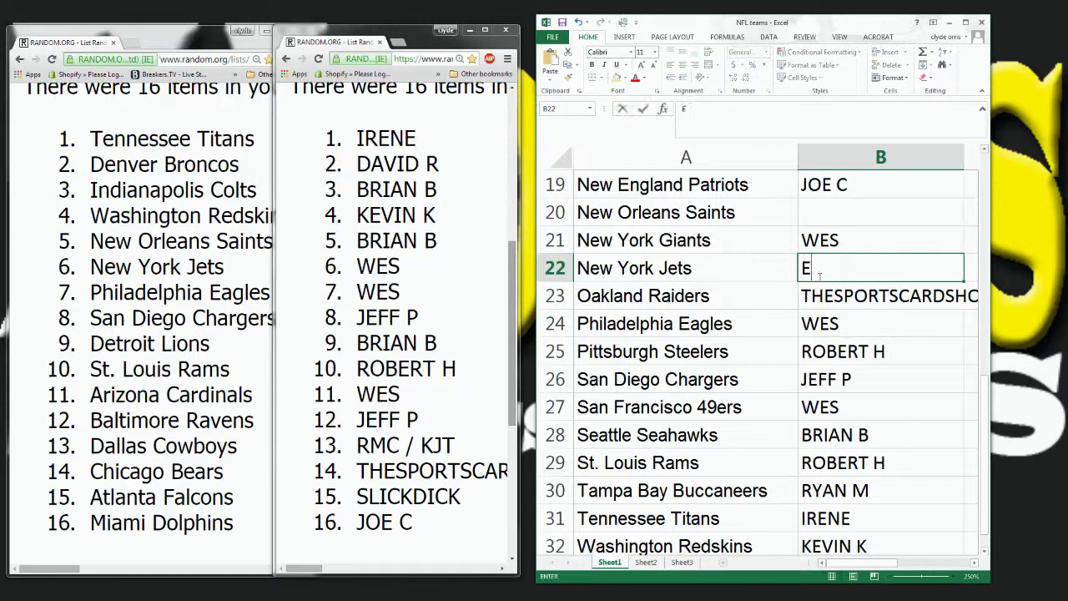
# Step: Enter the fifth participant's name beside New Orleans Saints in B20 and the sixteenth participant's name beside Miami Dolphins in B17
pyautogui.click(828, 214)
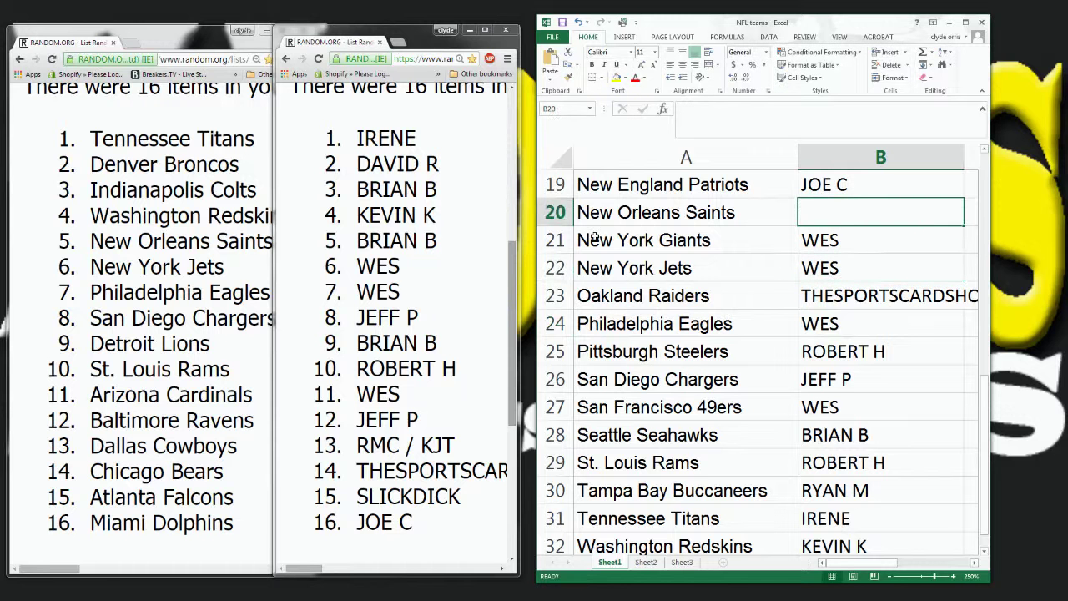
pyautogui.write('BRIAN B')
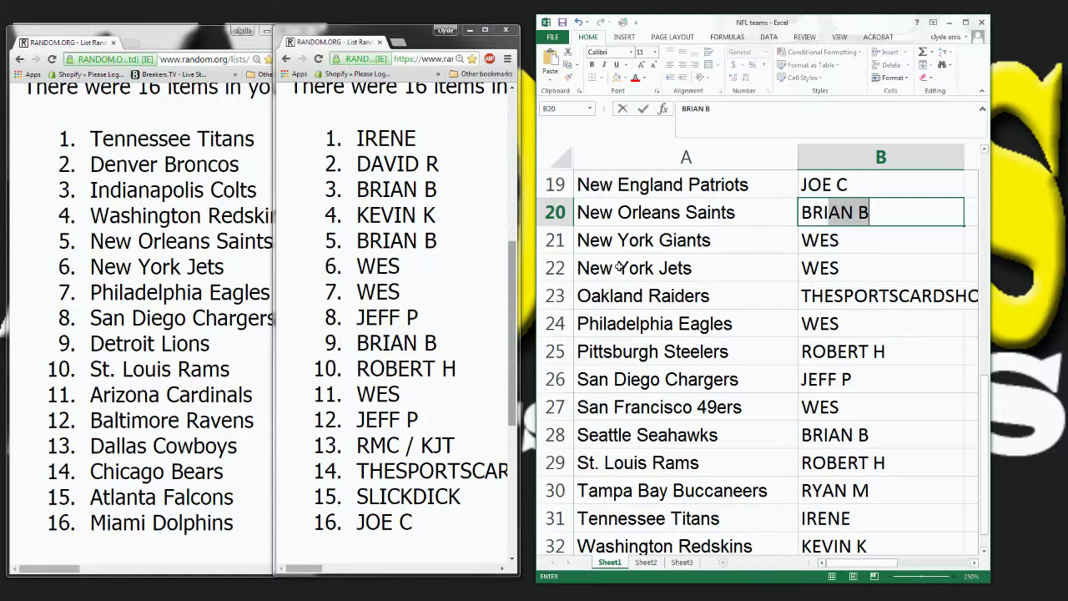
pyautogui.scroll(3, 643, 340)
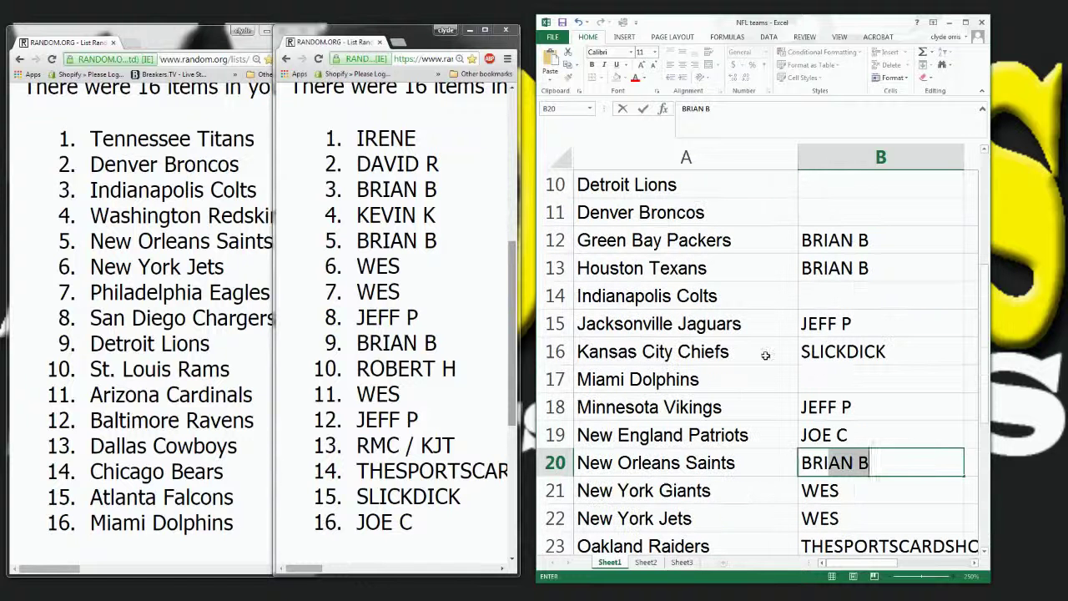
pyautogui.click(830, 379)
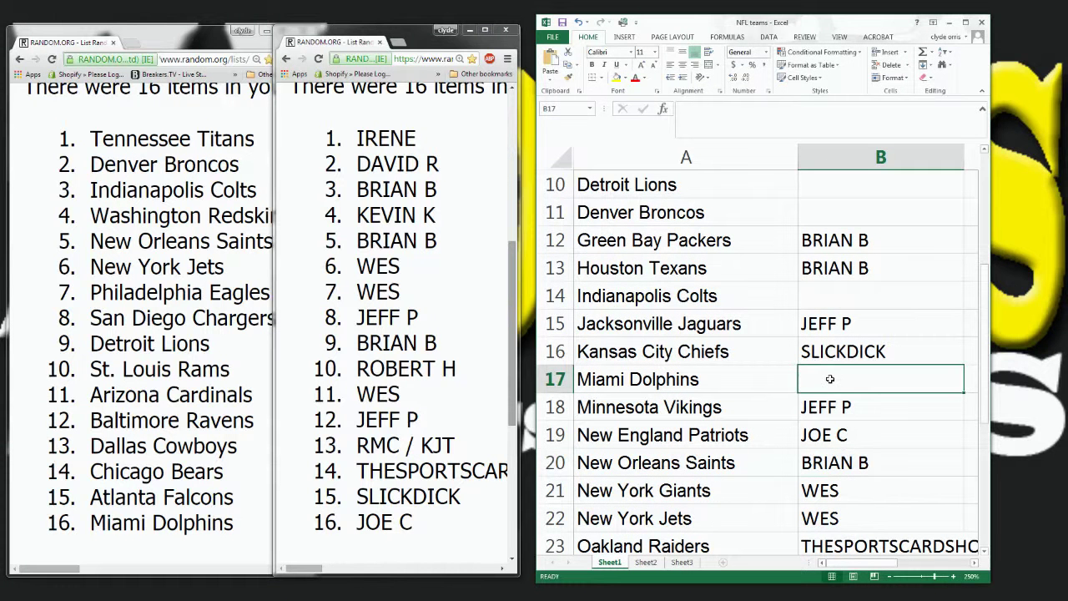
pyautogui.write('JOE C')
# Step: Enter the third participant's name beside Indianapolis Colts in B14 and the second participant's name beside Denver Broncos in B11
pyautogui.click(829, 301)
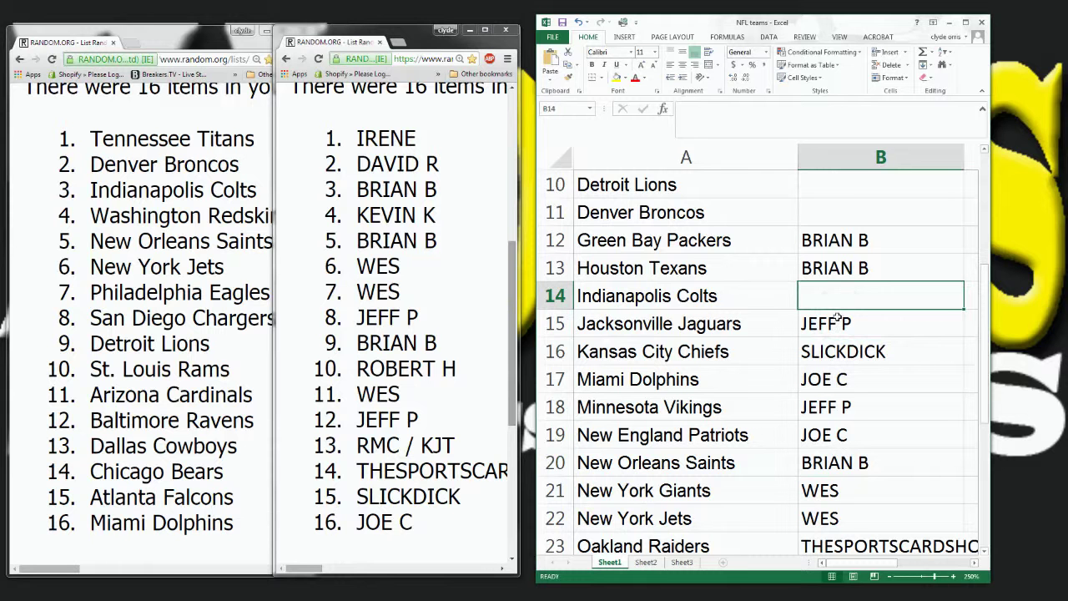
pyautogui.write('BRIAN')
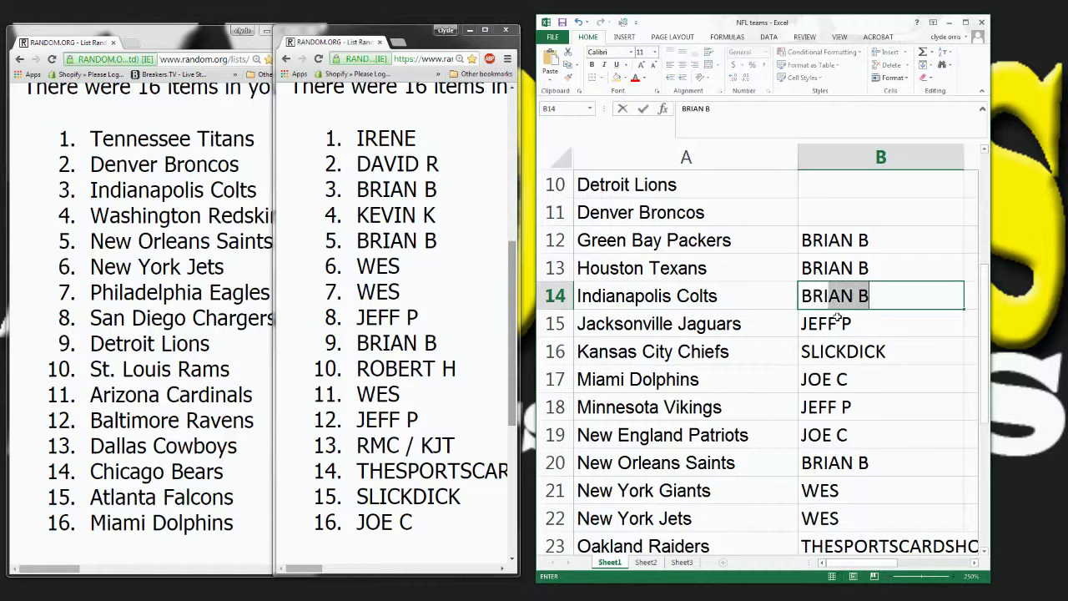
pyautogui.click(843, 218)
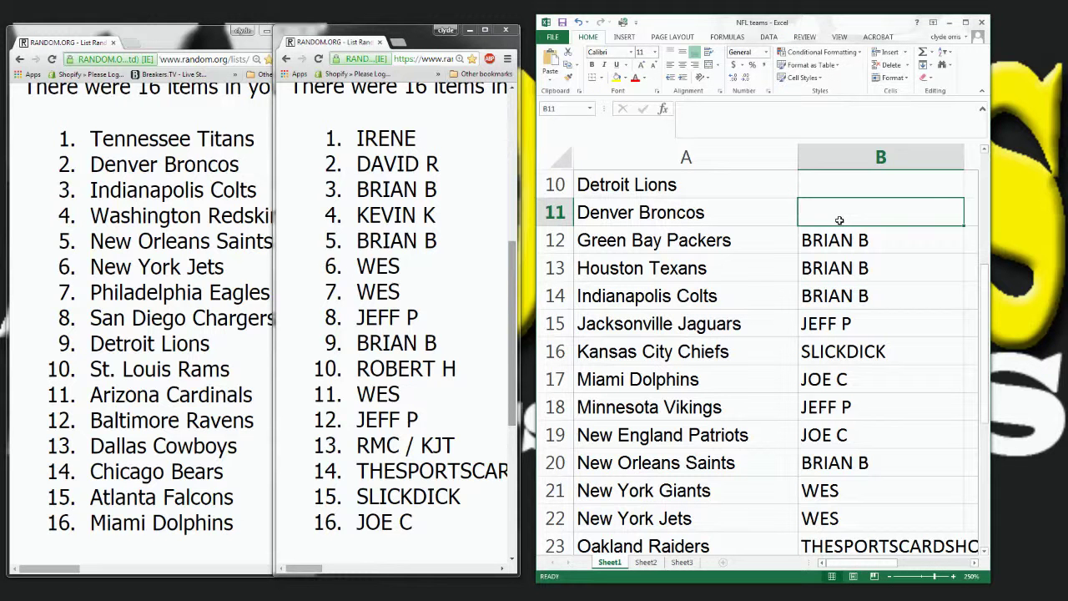
pyautogui.write('DAVID R')
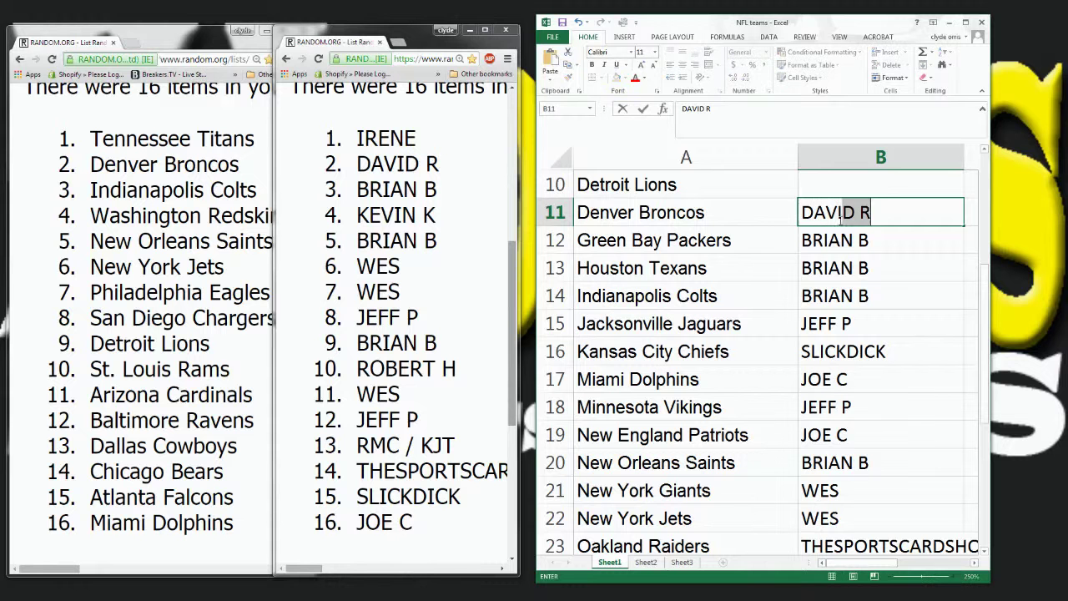
# Step: Enter the ninth participant's name beside Detroit Lions in B10 and the second name of the shared thirteenth entry beside Dallas Cowboys in B9
pyautogui.click(823, 186)
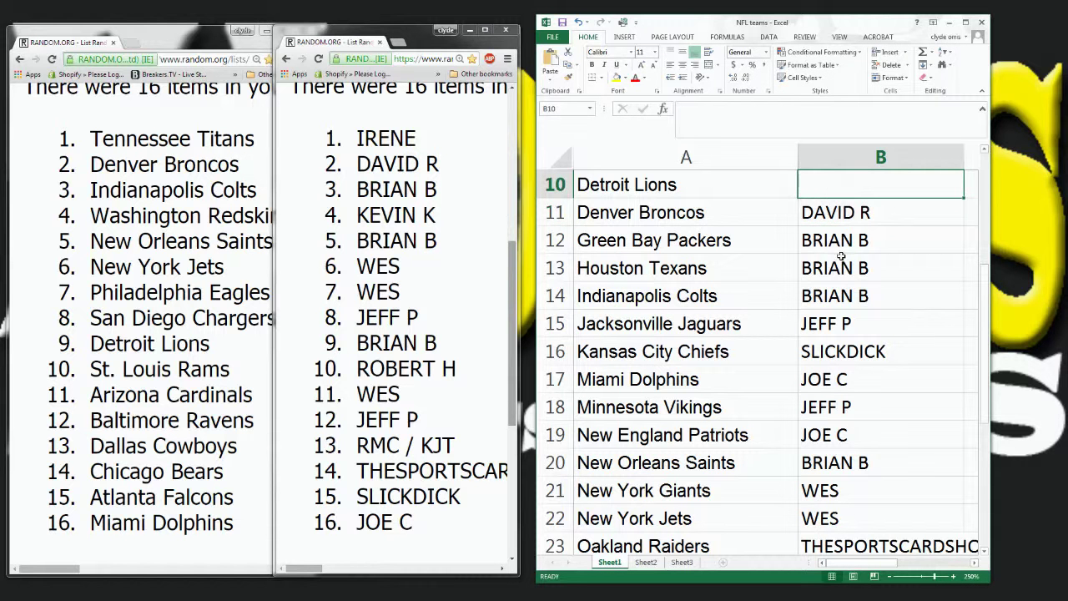
pyautogui.write('BRIAN B')
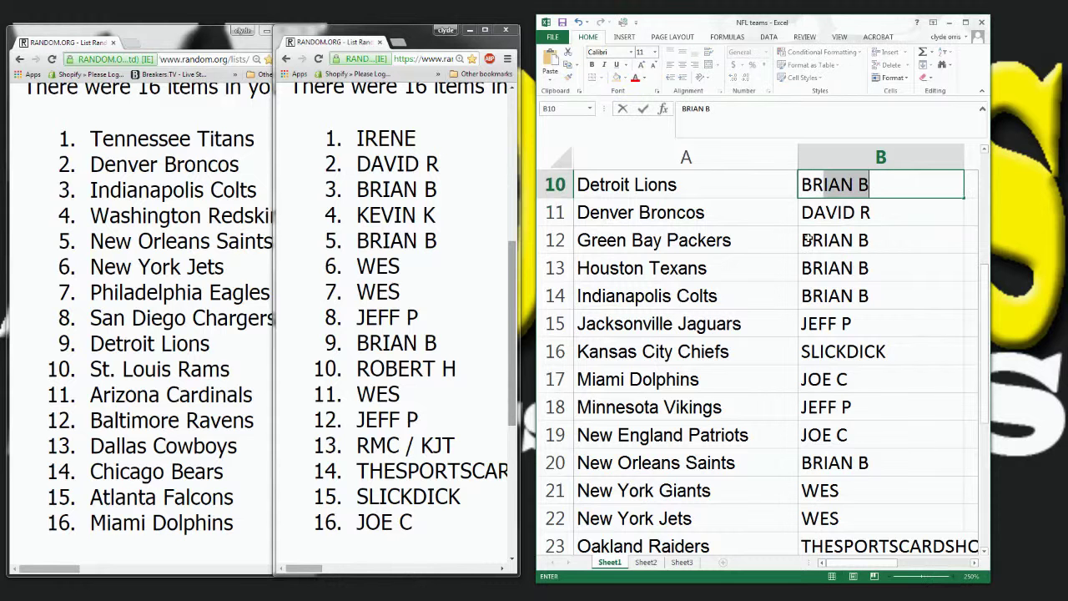
pyautogui.scroll(2, 805, 302)
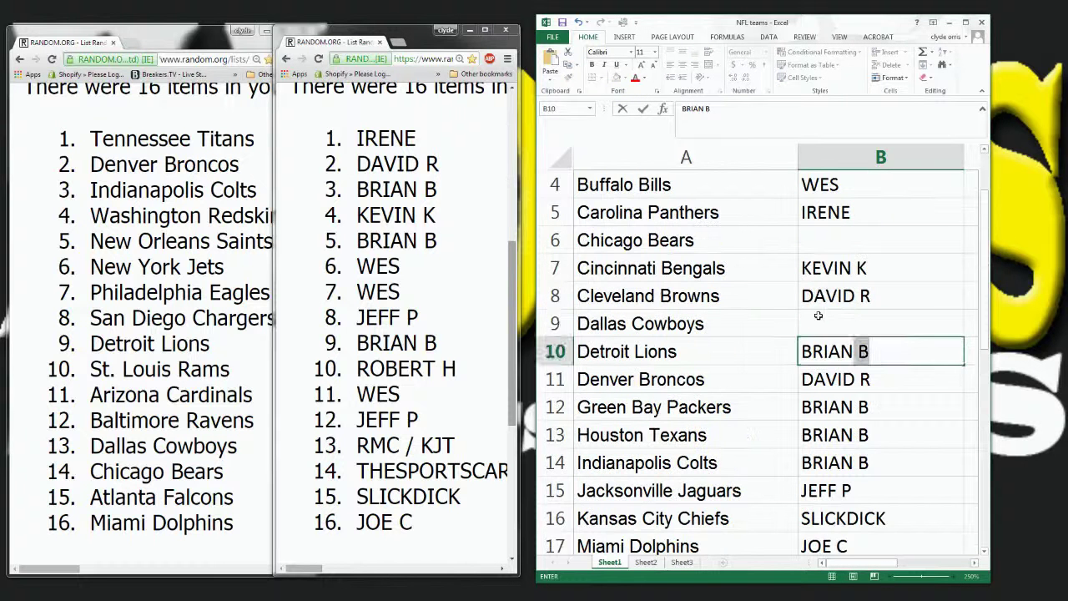
pyautogui.click(831, 314)
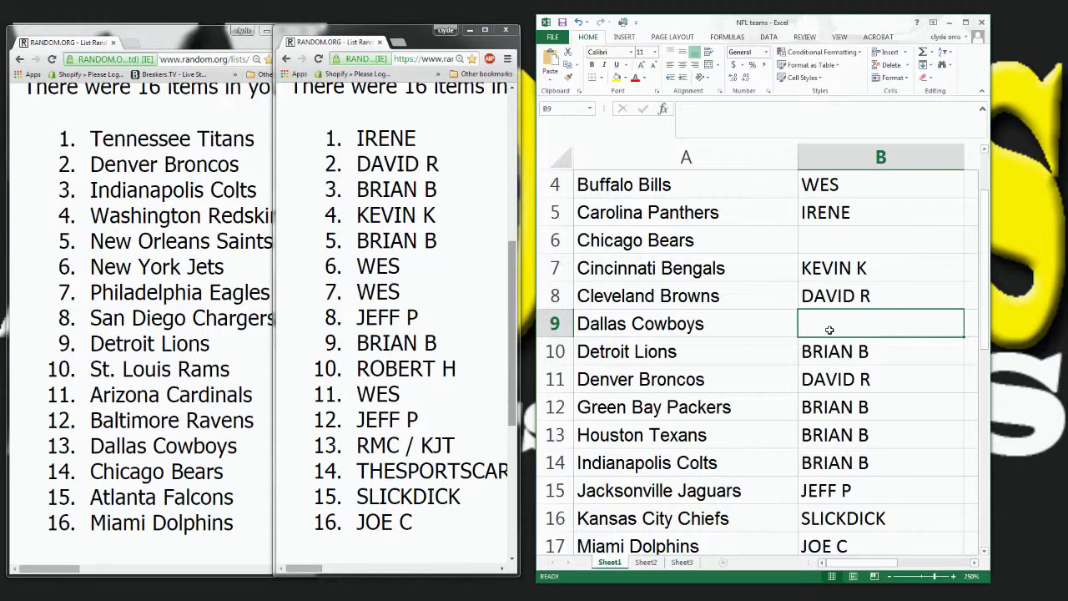
pyautogui.write('KJT')
# Step: Enter the fourteenth participant, THESPORTSCARDSHOP, beside Chicago Bears in B6 and the twelfth participant's name beside Baltimore Ravens in B3
pyautogui.click(830, 246)
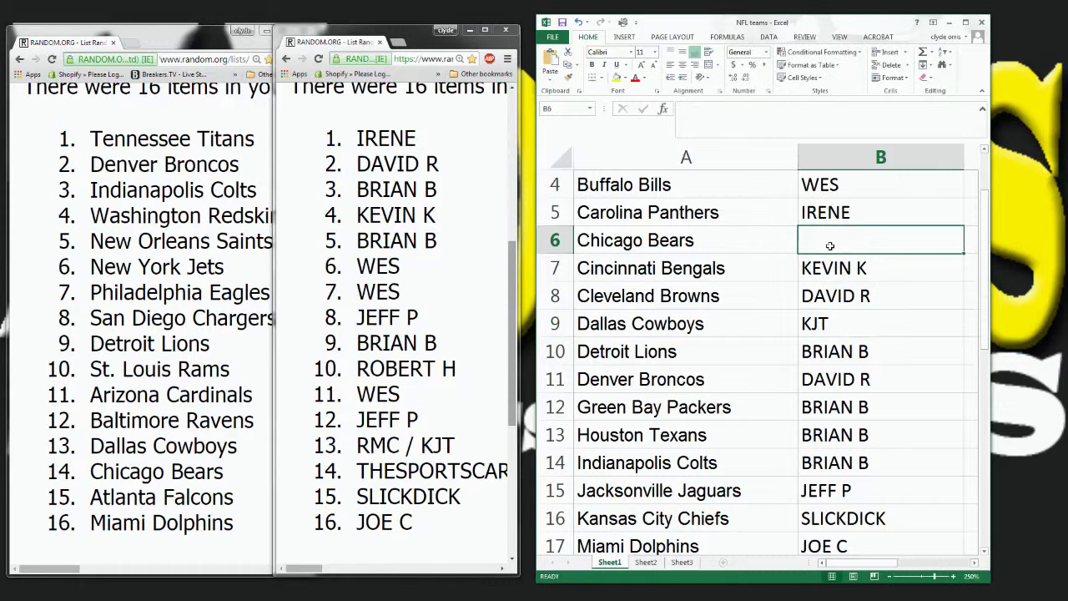
pyautogui.write('THE')
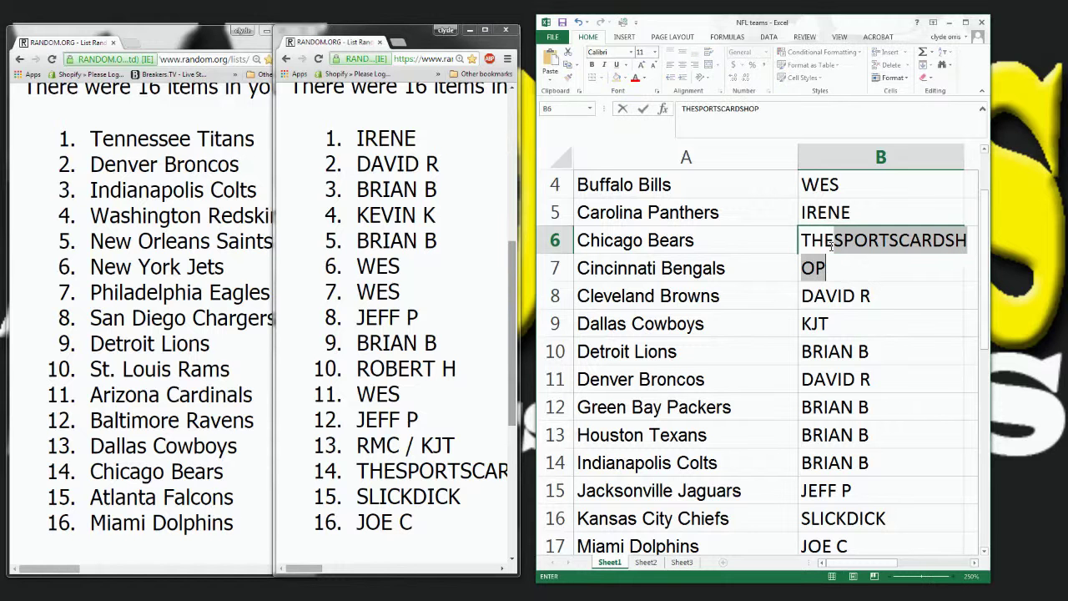
pyautogui.click(835, 211)
pyautogui.scroll(1, 831, 243)
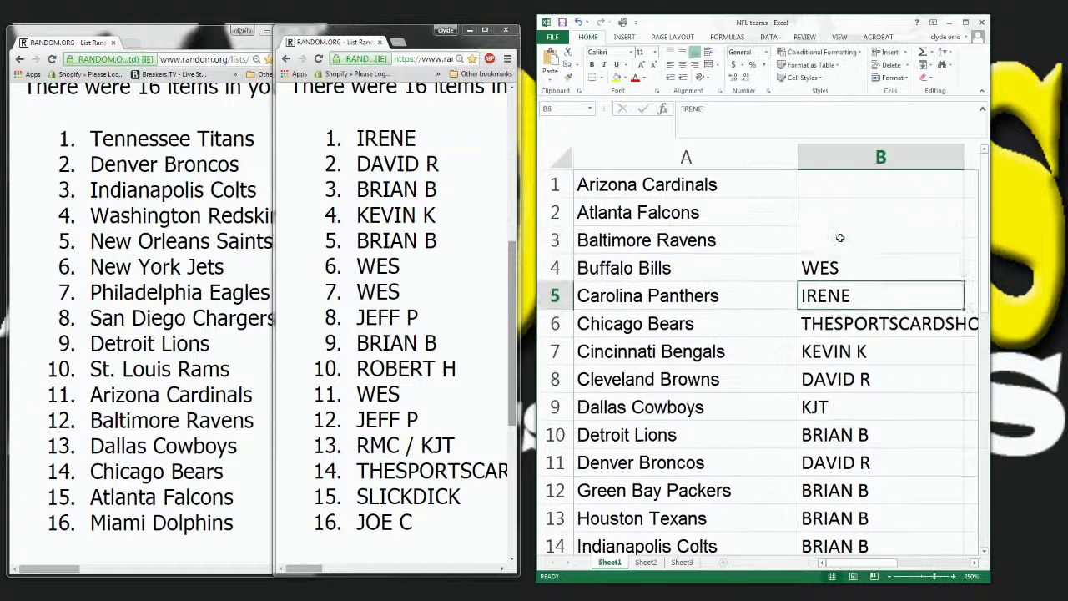
pyautogui.click(851, 250)
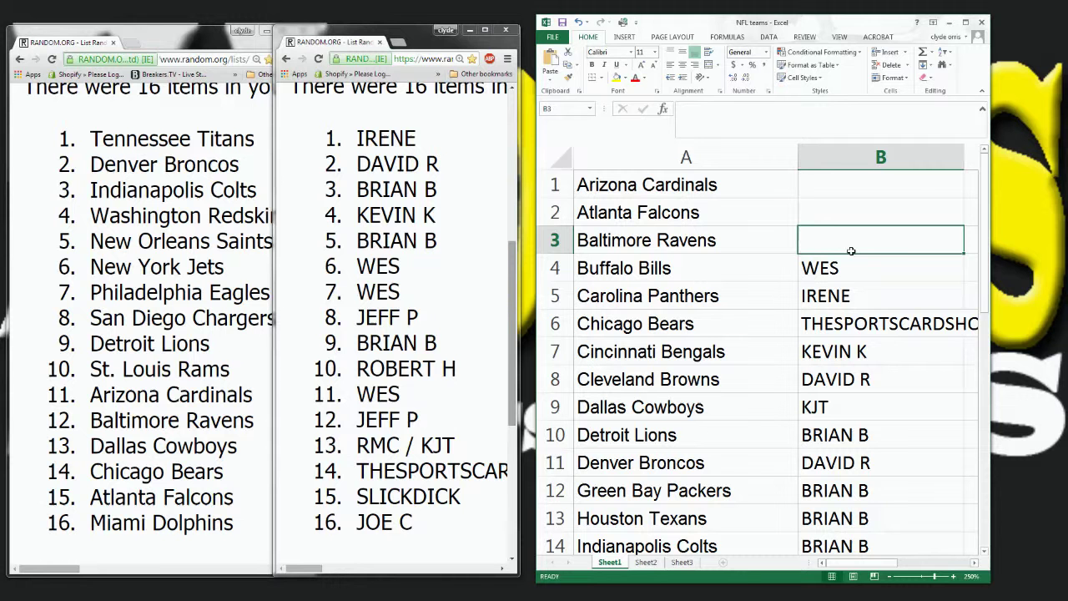
pyautogui.write('JEFF P')
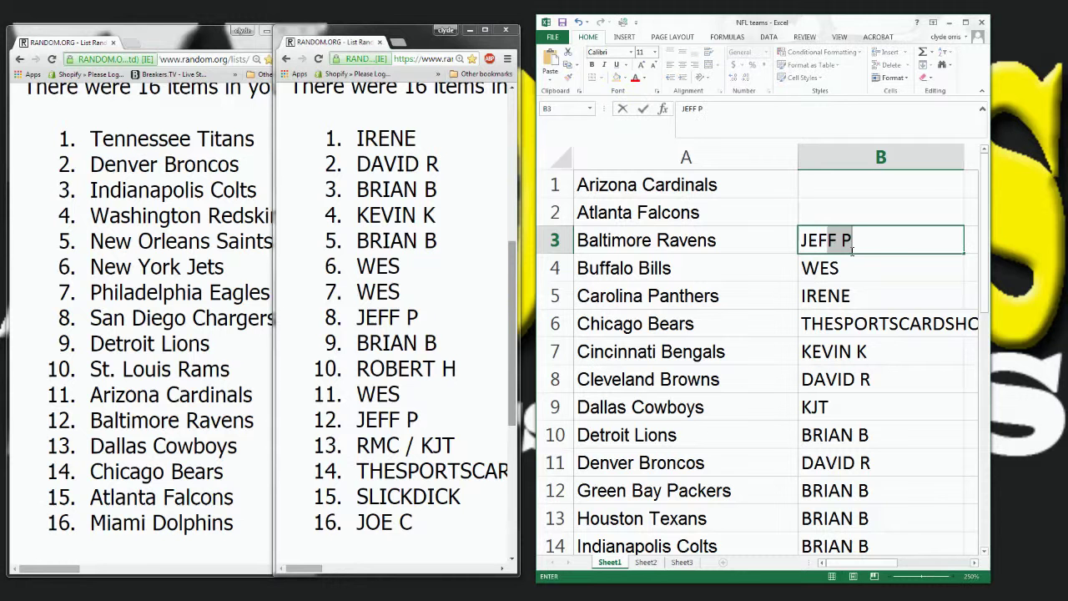
# Step: Enter the fifteenth participant's first name and initial beside Atlanta Falcons in B2 and the eleventh participant's name beside Arizona Cardinals in B1
pyautogui.click(877, 205)
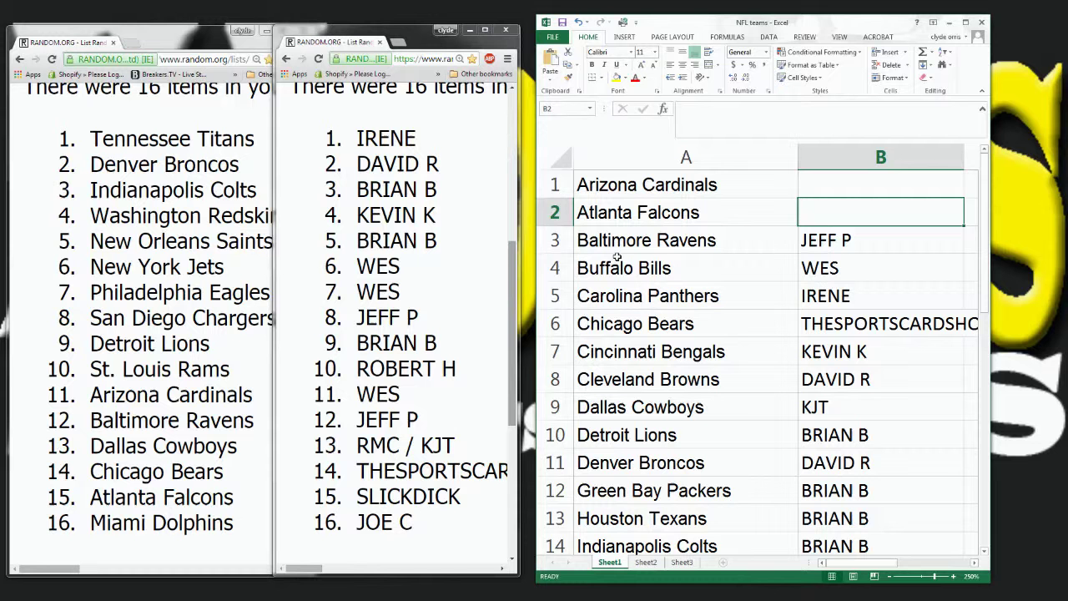
pyautogui.write('TONY E')
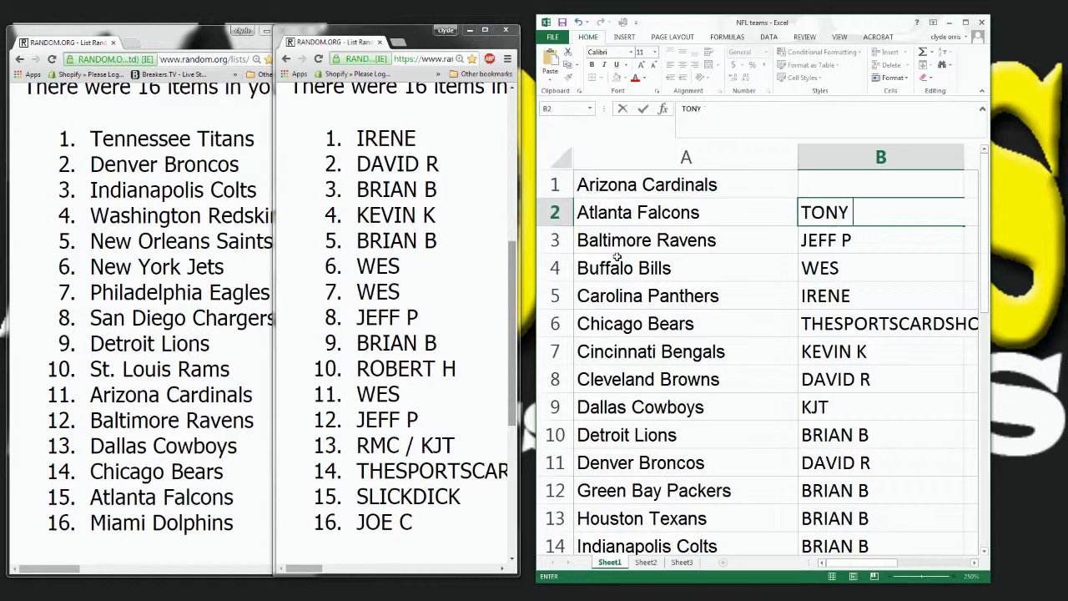
pyautogui.click(820, 184)
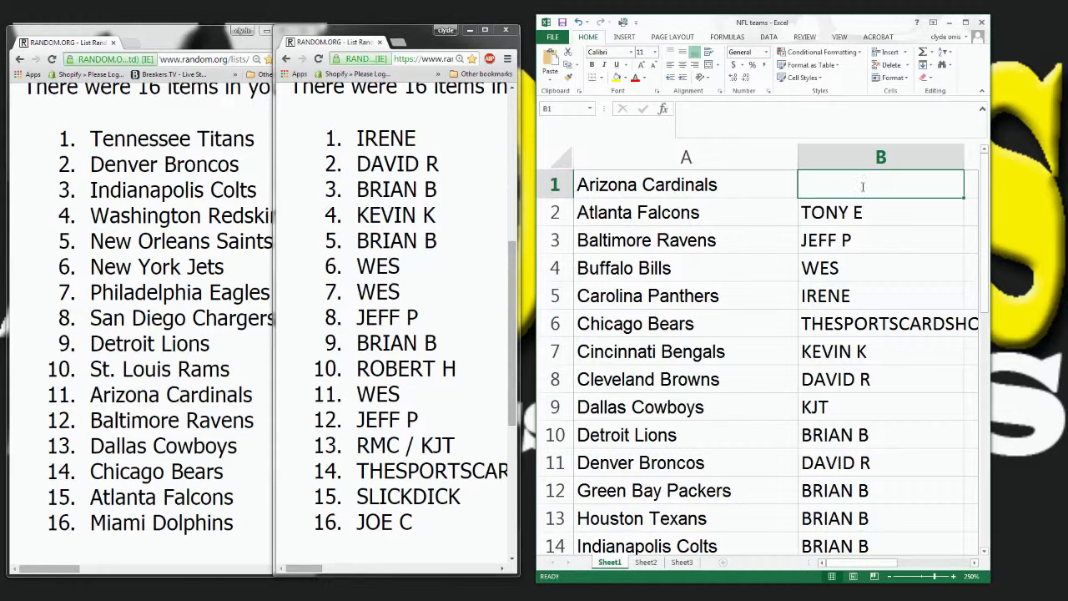
pyautogui.write('WES')
pyautogui.click(857, 277)
pyautogui.click(851, 293)
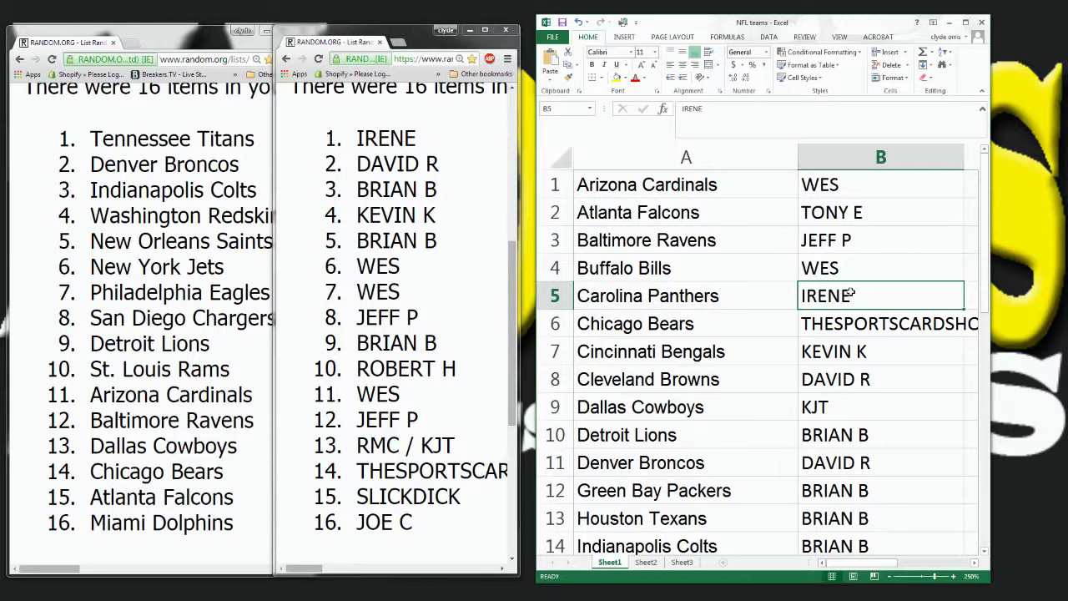
# Step: Swap the participant names assigned to Philadelphia Eagles in B24 and Washington Redskins in B32
pyautogui.scroll(-1, 850, 294)
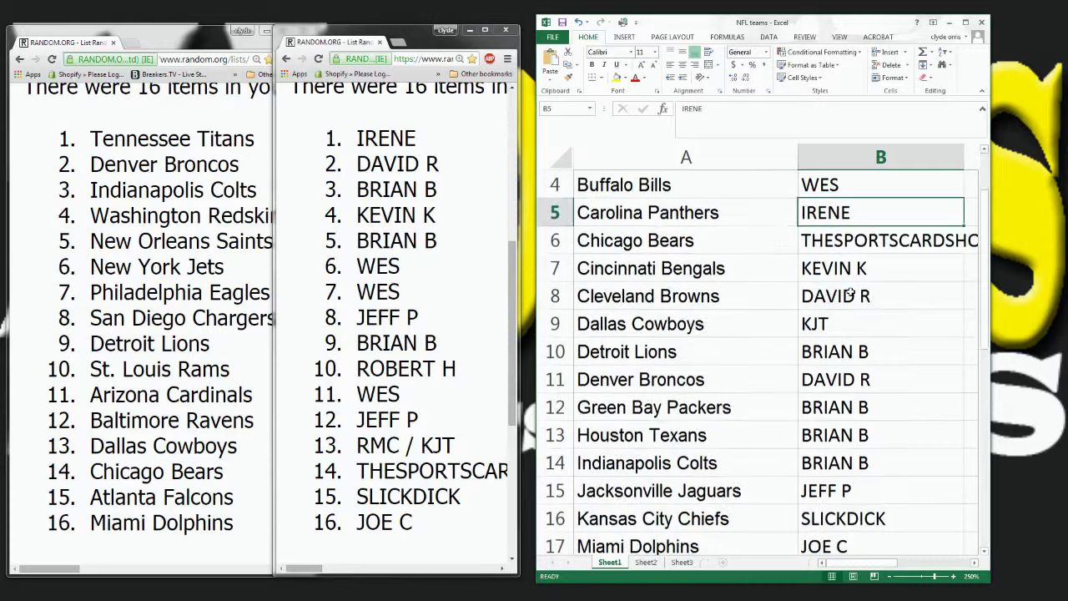
pyautogui.scroll(-1, 850, 294)
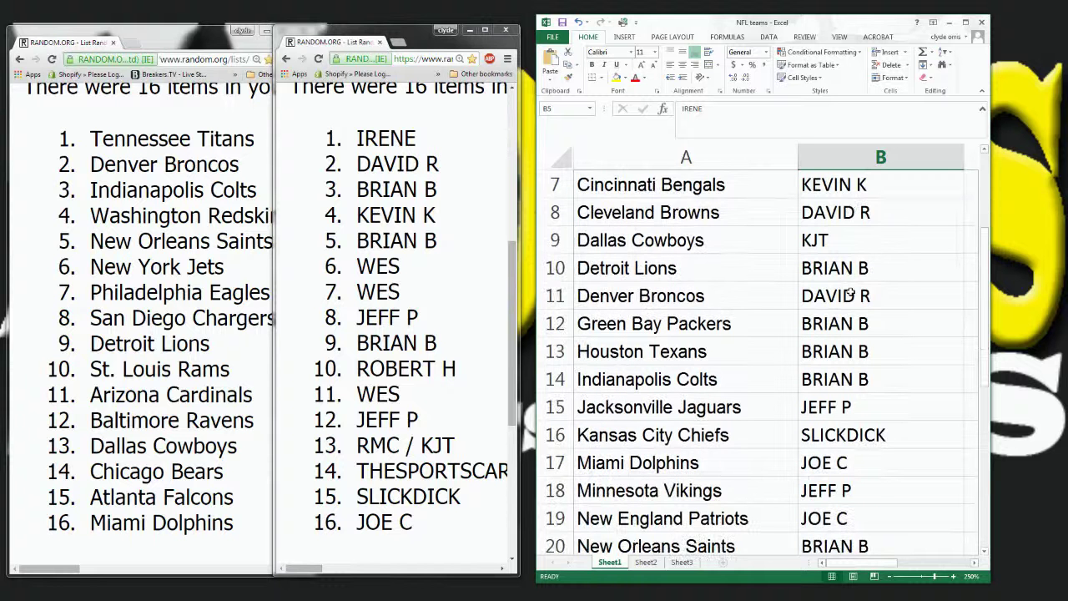
pyautogui.scroll(-1, 849, 294)
pyautogui.scroll(-1, 850, 294)
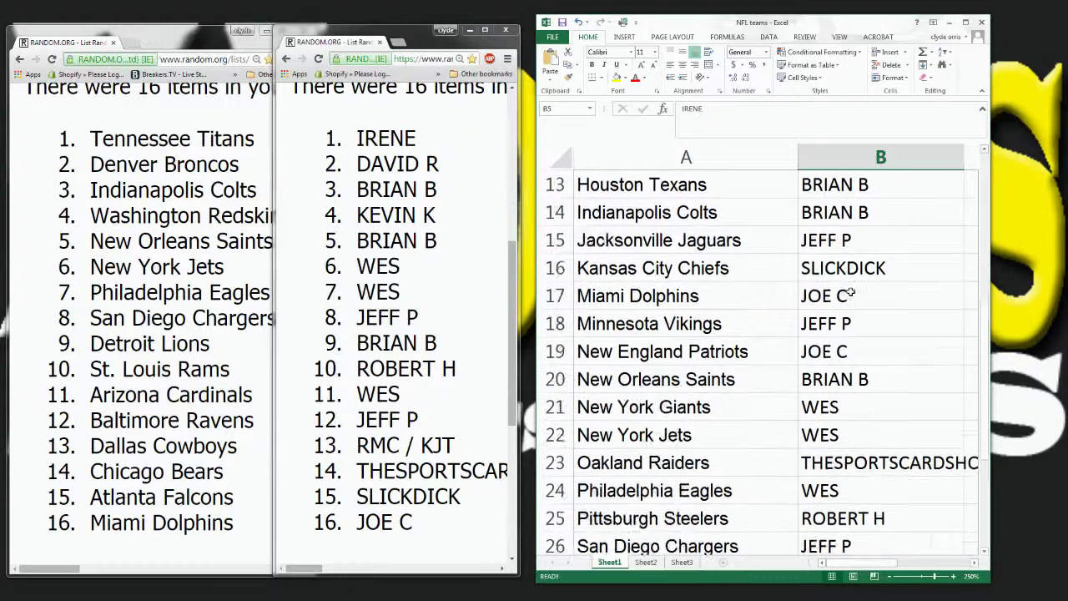
pyautogui.scroll(-1, 850, 293)
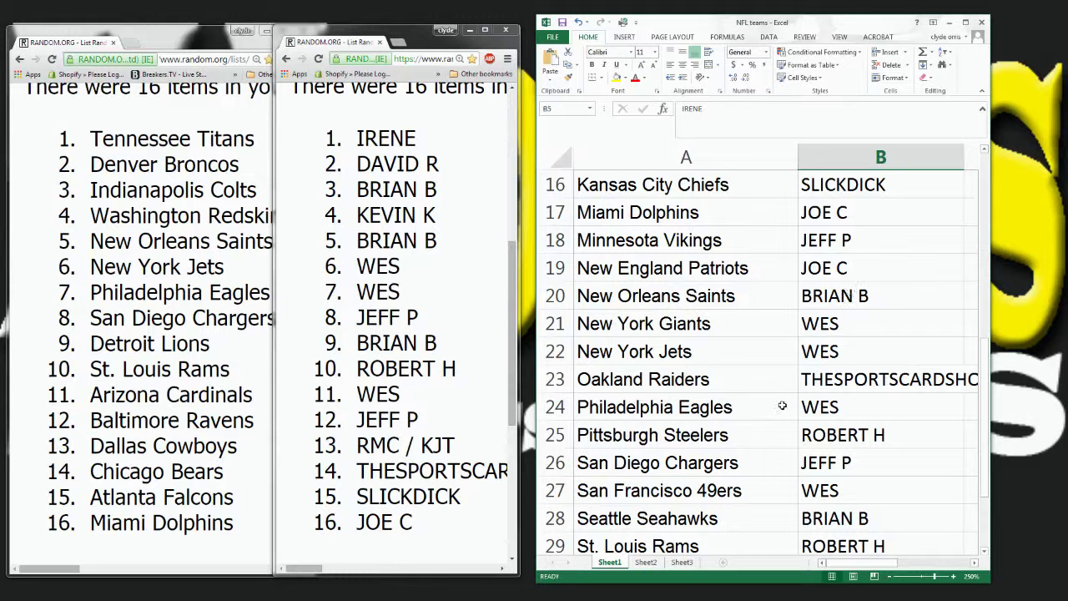
pyautogui.scroll(-2, 782, 406)
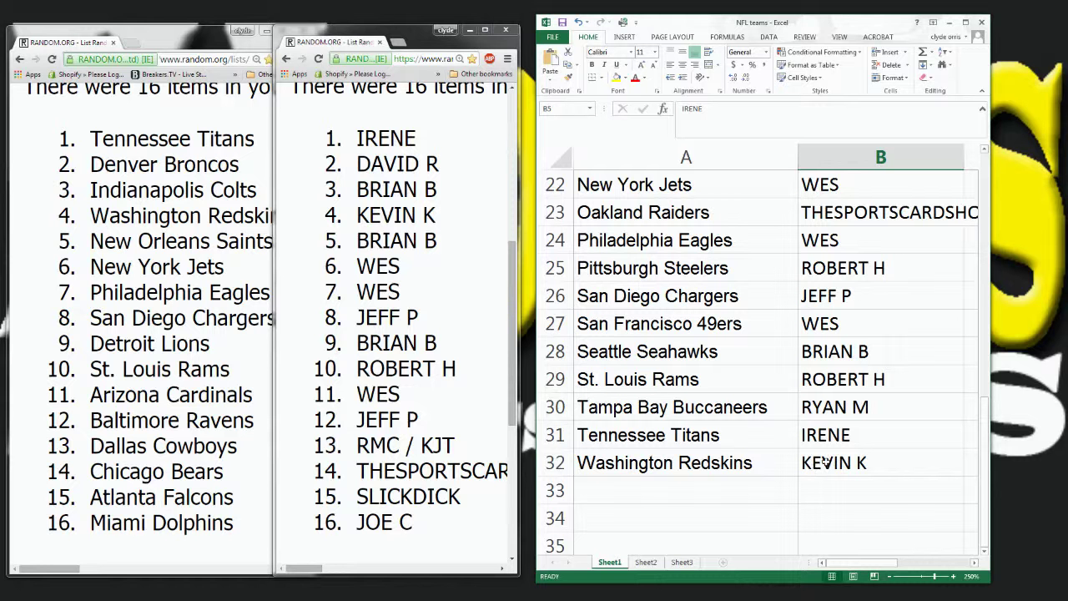
pyautogui.click(822, 241)
pyautogui.write('KE')
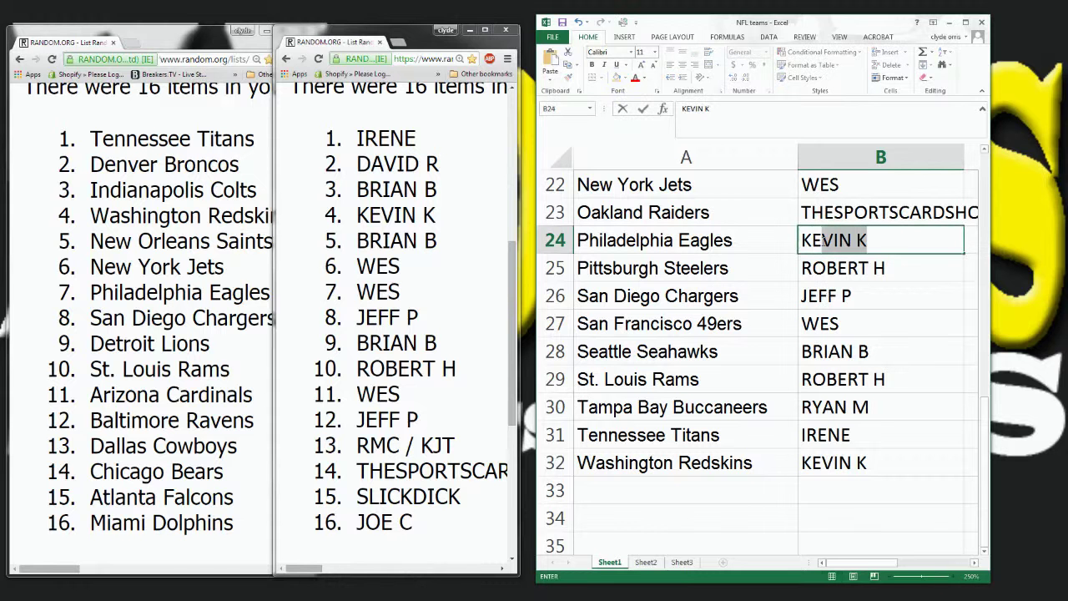
pyautogui.write('VI')
pyautogui.click(849, 467)
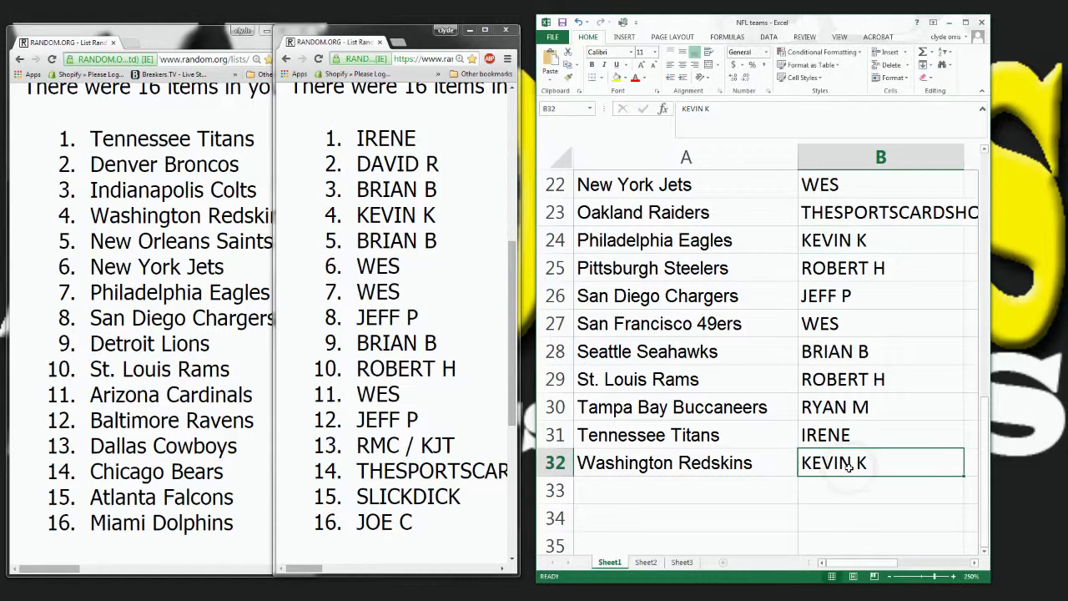
pyautogui.write('WES')
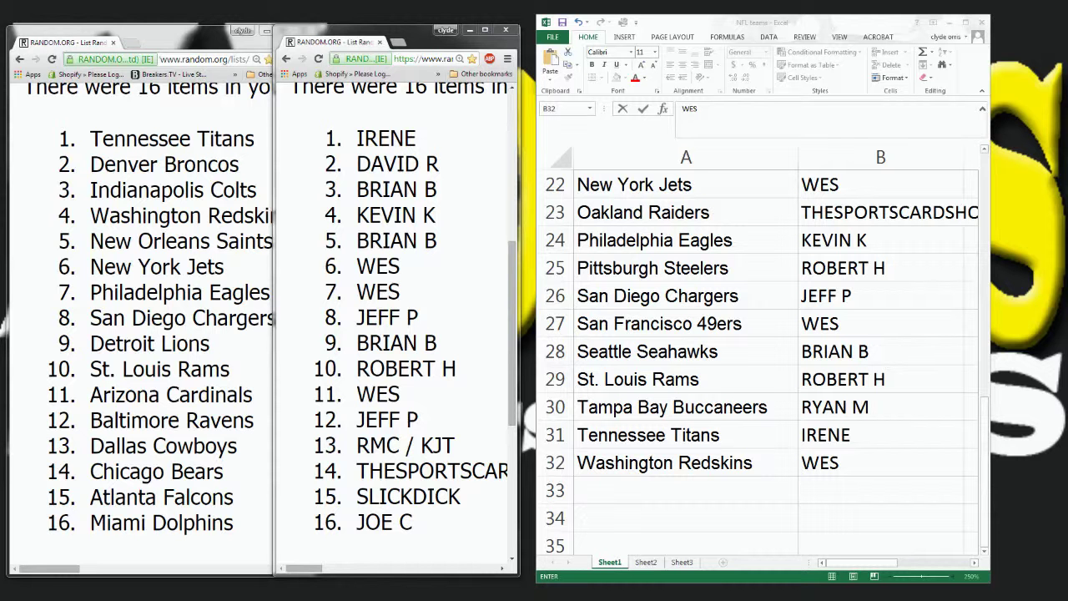
pyautogui.click(749, 154)
pyautogui.click(986, 412)
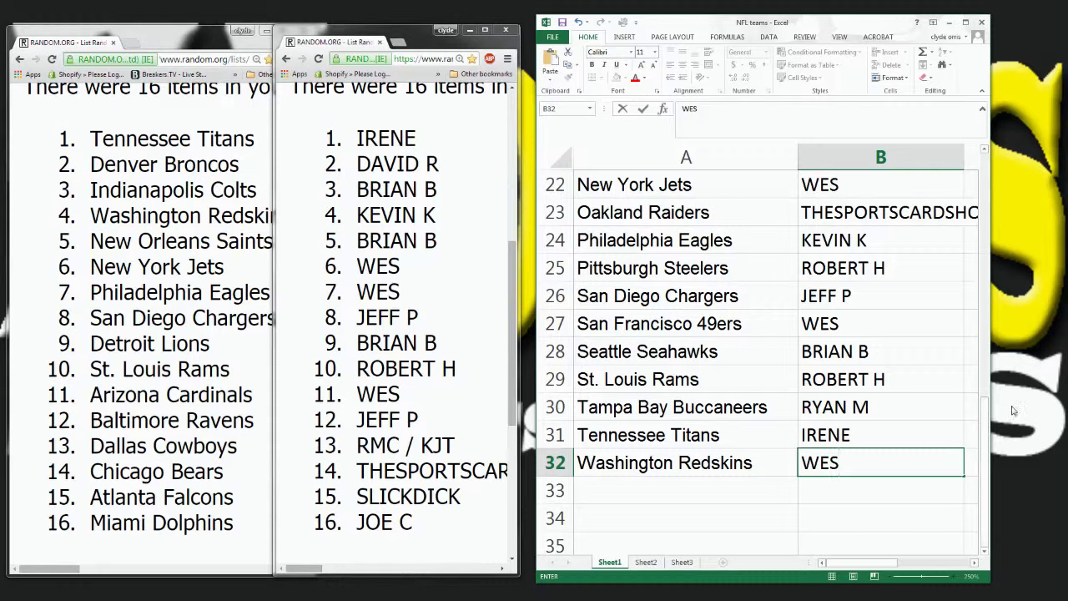
pyautogui.hotkey('alt', 'Tab')
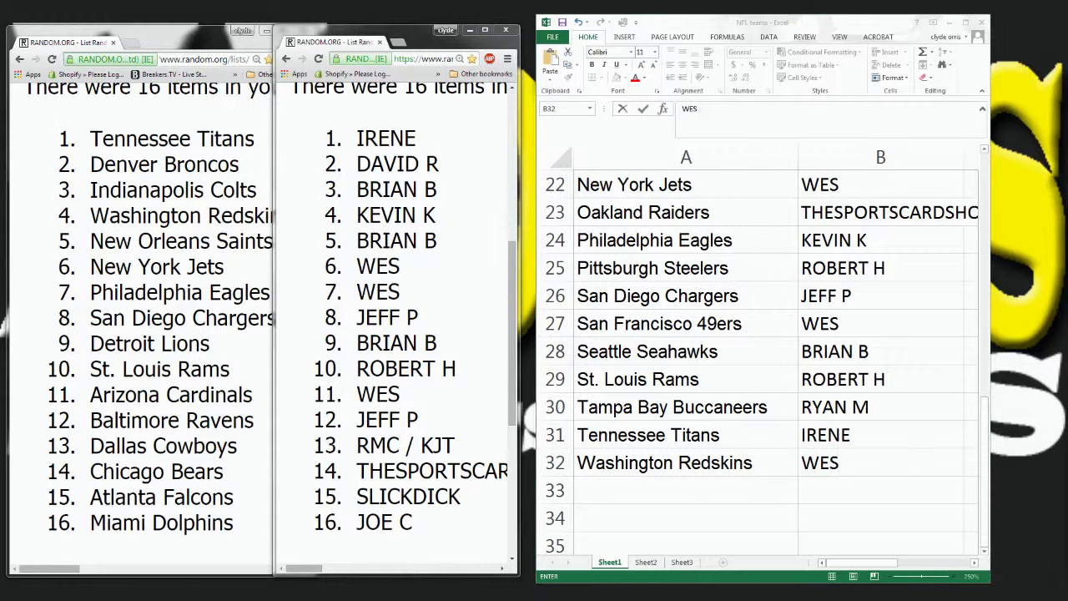